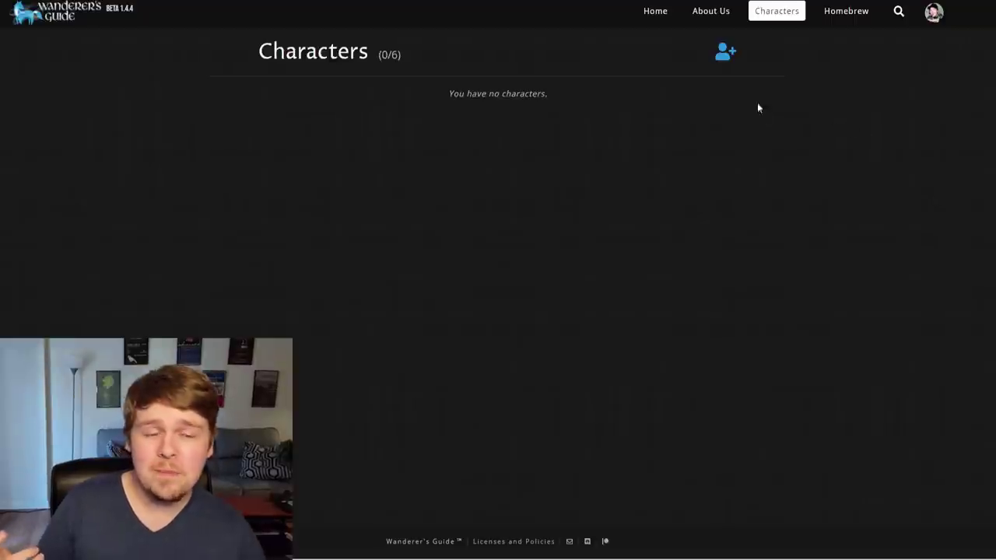
Step: Create a new character and name it "Joschmo the Monk Y'know"
{"action": "left_click", "coordinate": [720, 52]}
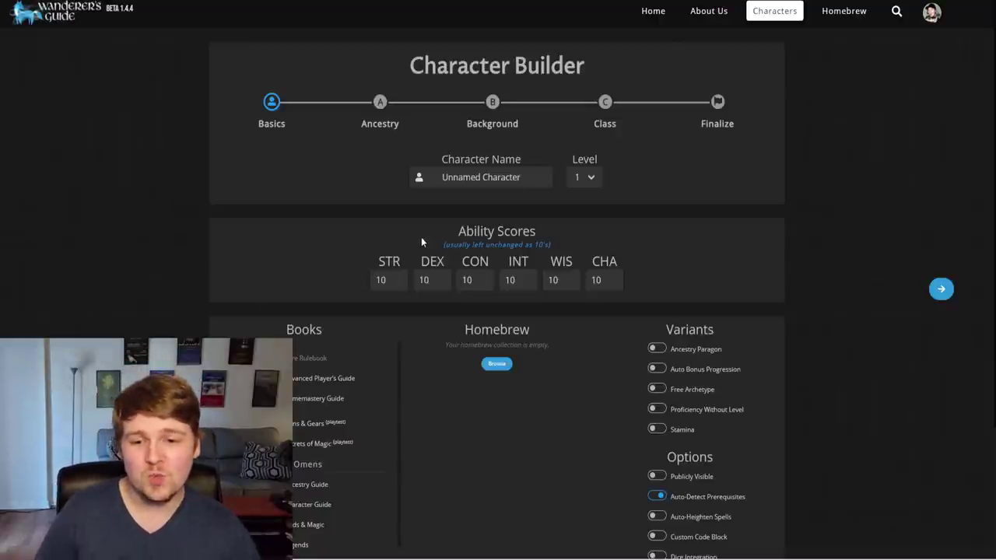
{"action": "left_click", "coordinate": [527, 178]}
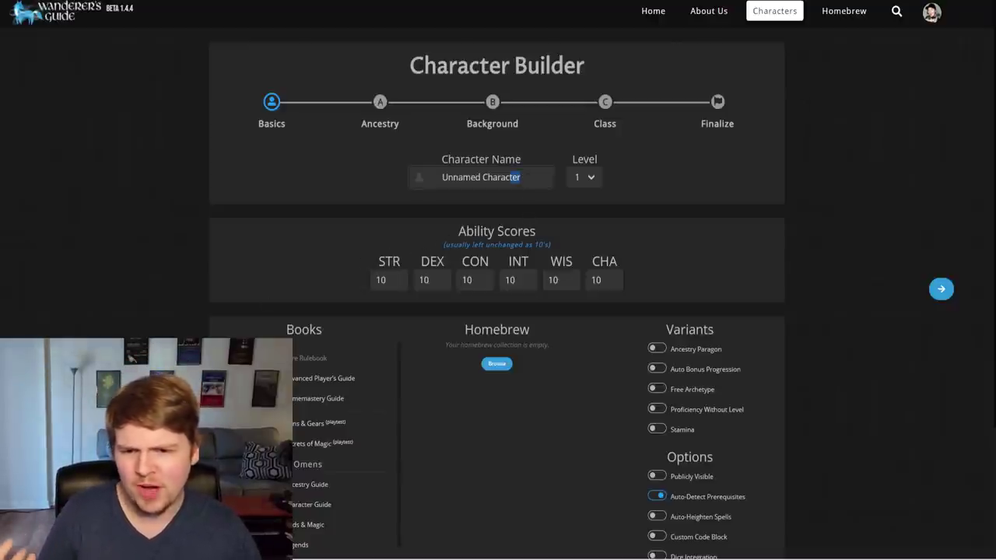
{"action": "left_click", "coordinate": [515, 177]}
{"action": "type", "text": "Jo"}
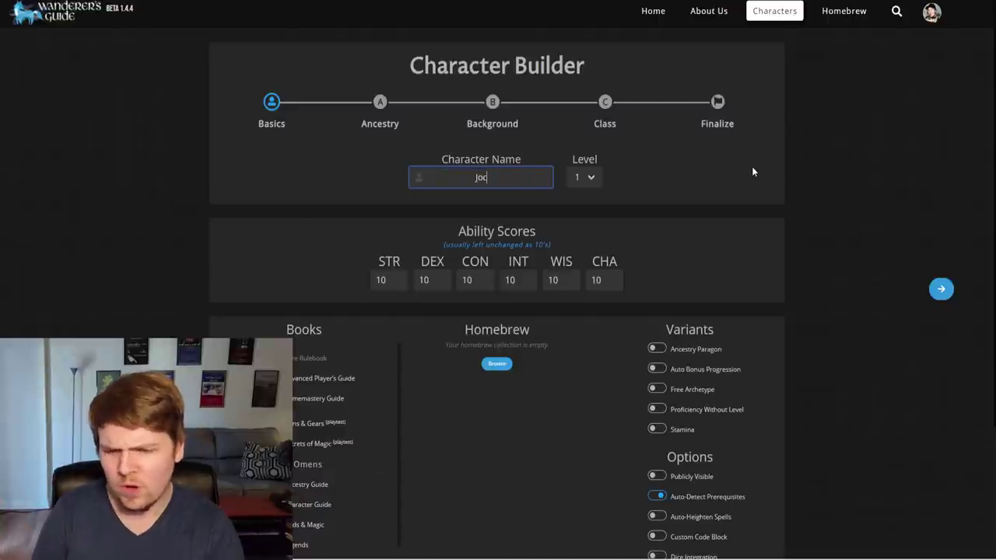
{"action": "type", "text": "schmo the Monk Y'know"}
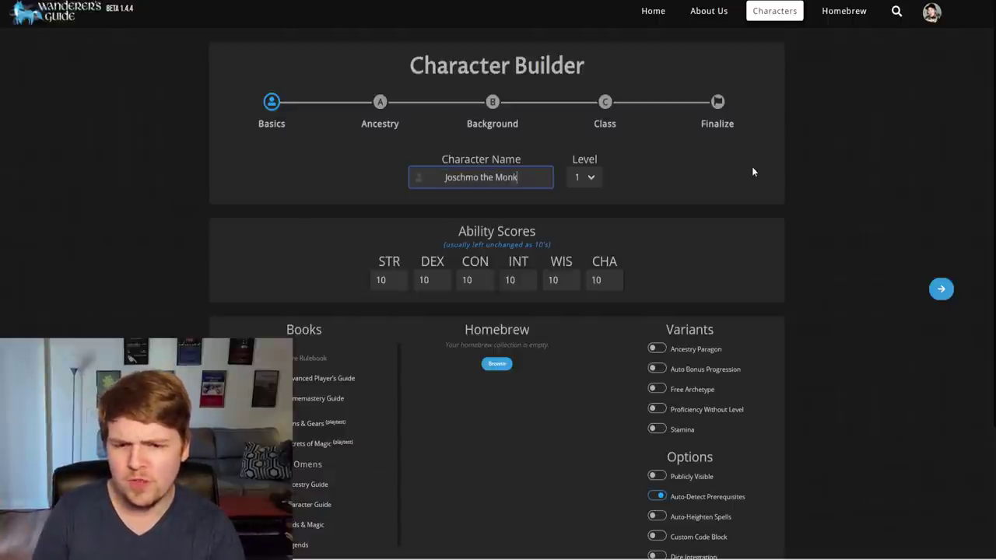
{"action": "left_click", "coordinate": [733, 281]}
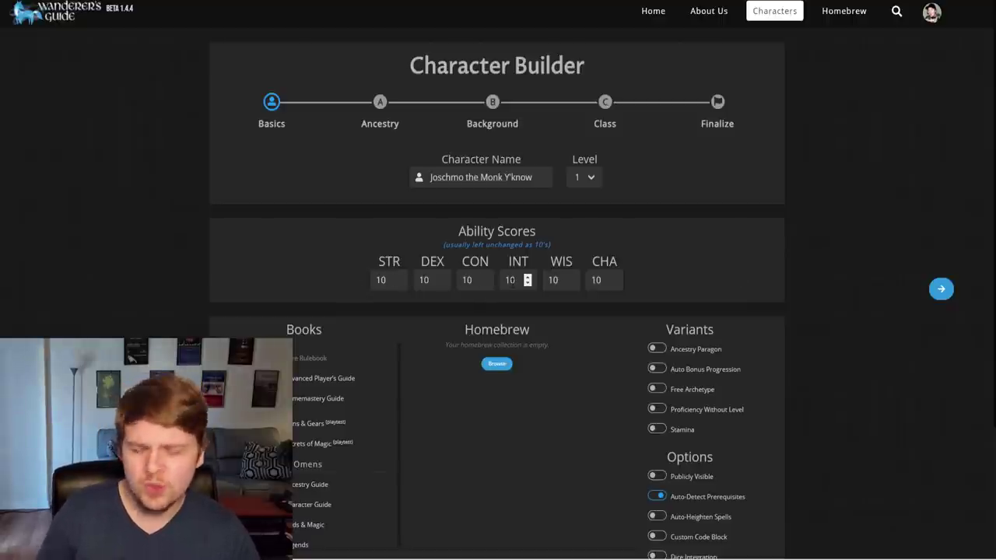
Step: Disable the Gamemastery Guide and Advanced Player's Guide as source books for the character
{"action": "scroll", "coordinate": [512, 281], "scroll_direction": "down", "scroll_amount": 2}
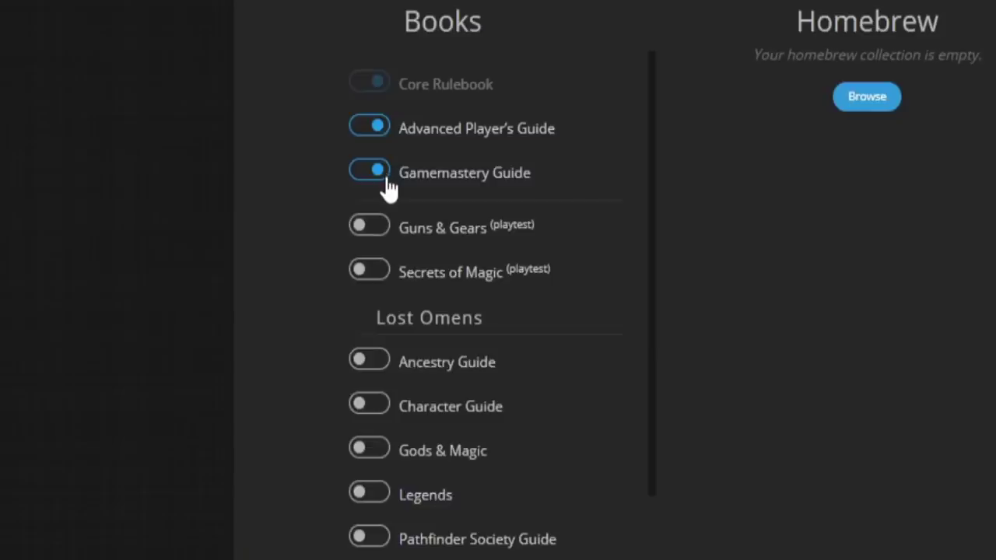
{"action": "scroll", "coordinate": [312, 315], "scroll_direction": "down", "scroll_amount": 2}
{"action": "scroll", "coordinate": [461, 319], "scroll_direction": "down", "scroll_amount": 2}
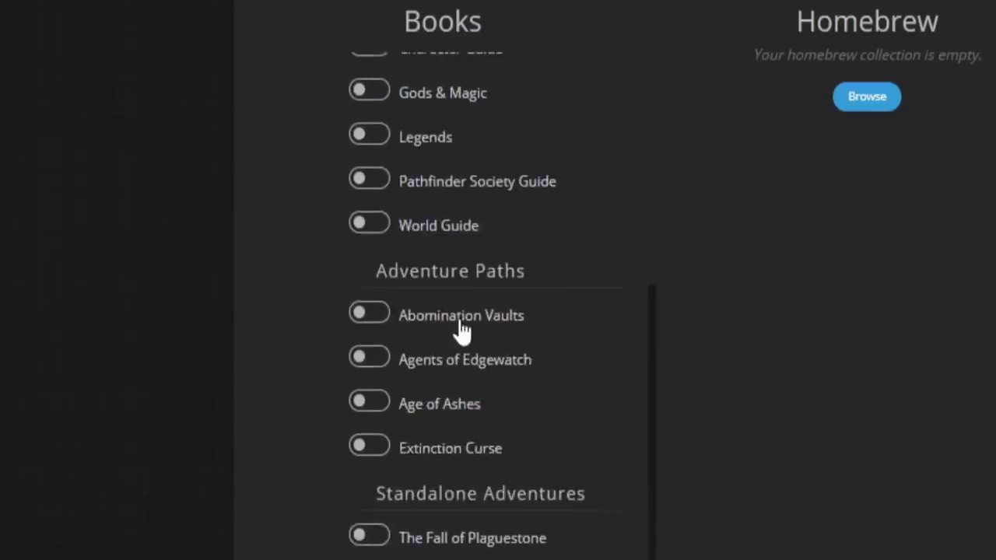
{"action": "scroll", "coordinate": [461, 331], "scroll_direction": "up", "scroll_amount": 5}
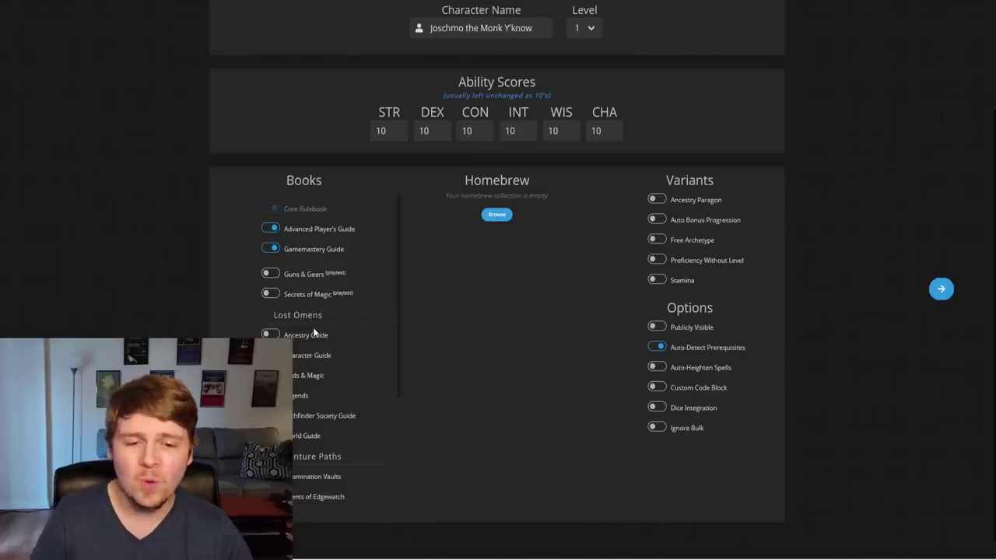
{"action": "left_click", "coordinate": [270, 251]}
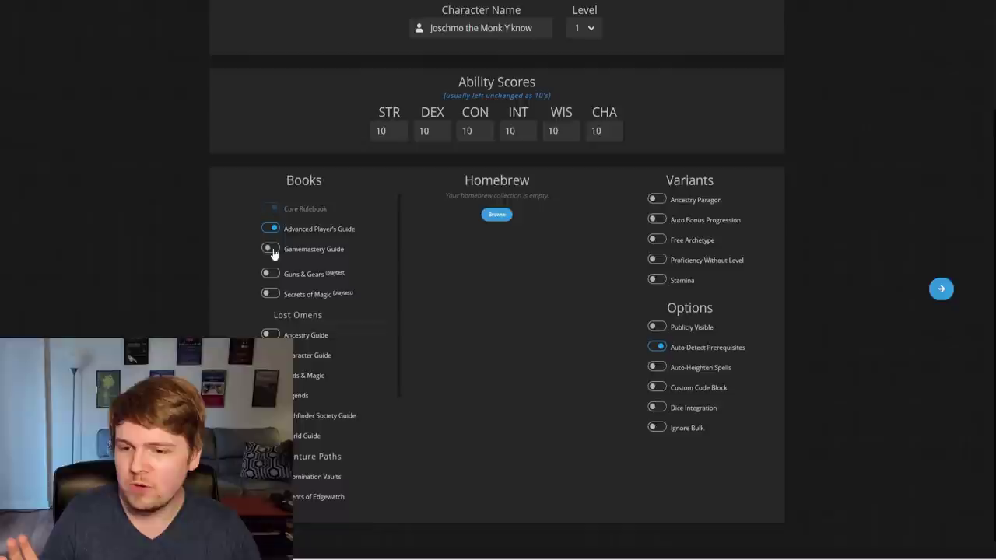
{"action": "left_click", "coordinate": [269, 229]}
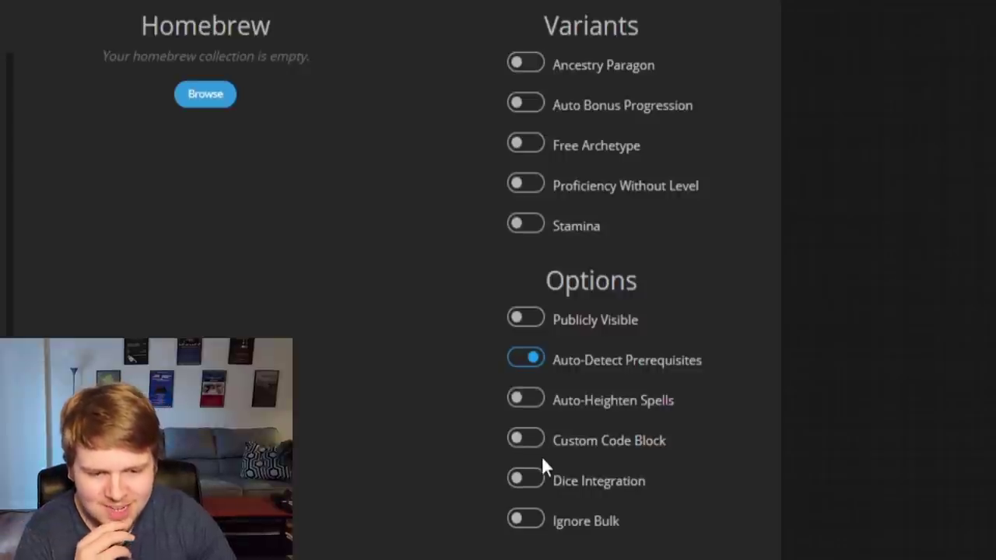
Step: Try the Dice Integration option and switch it back off
{"action": "left_click", "coordinate": [537, 489]}
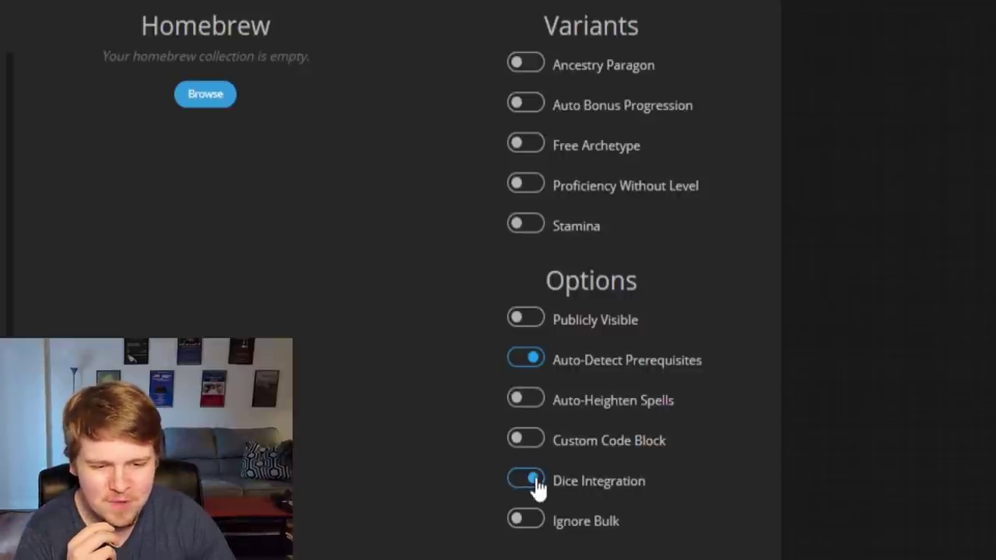
{"action": "left_click", "coordinate": [536, 481]}
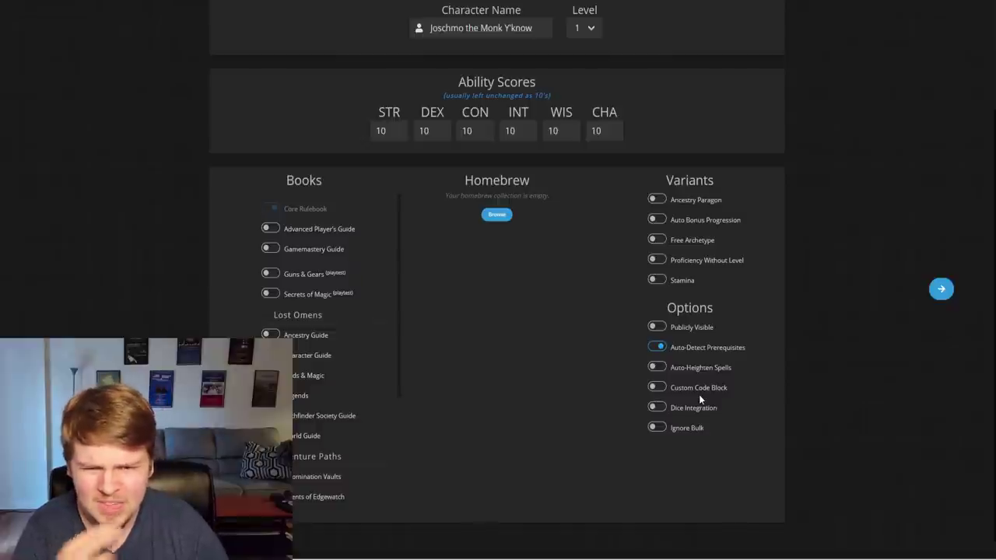
Step: Advance to the Ancestry stage and choose Halfling as the character's ancestry
{"action": "scroll", "coordinate": [699, 394], "scroll_direction": "up", "scroll_amount": 2}
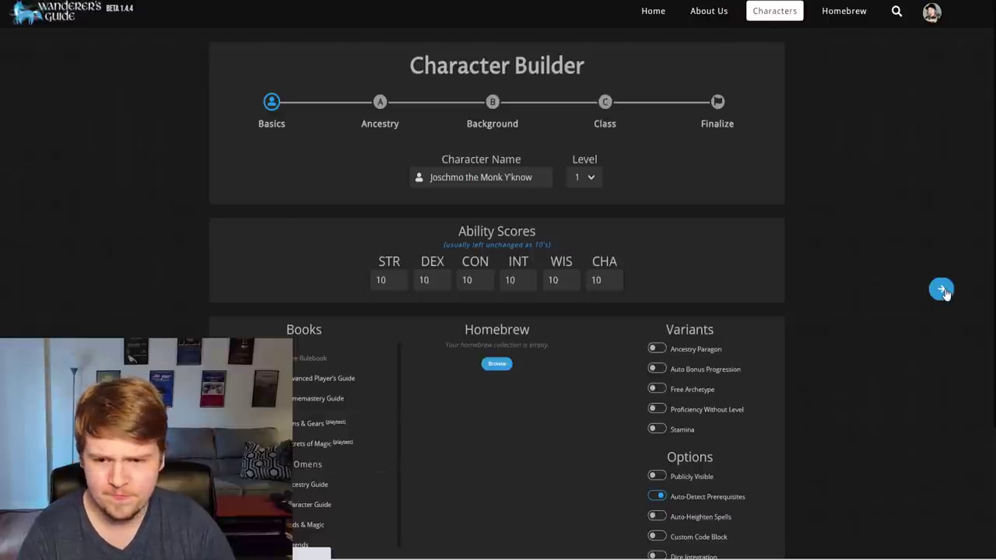
{"action": "left_click", "coordinate": [942, 290]}
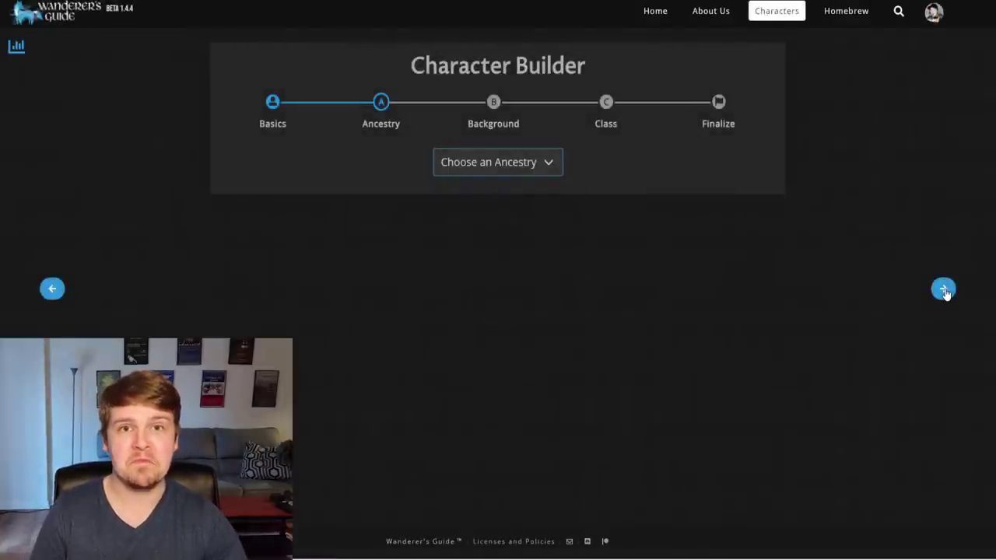
{"action": "left_click", "coordinate": [509, 167]}
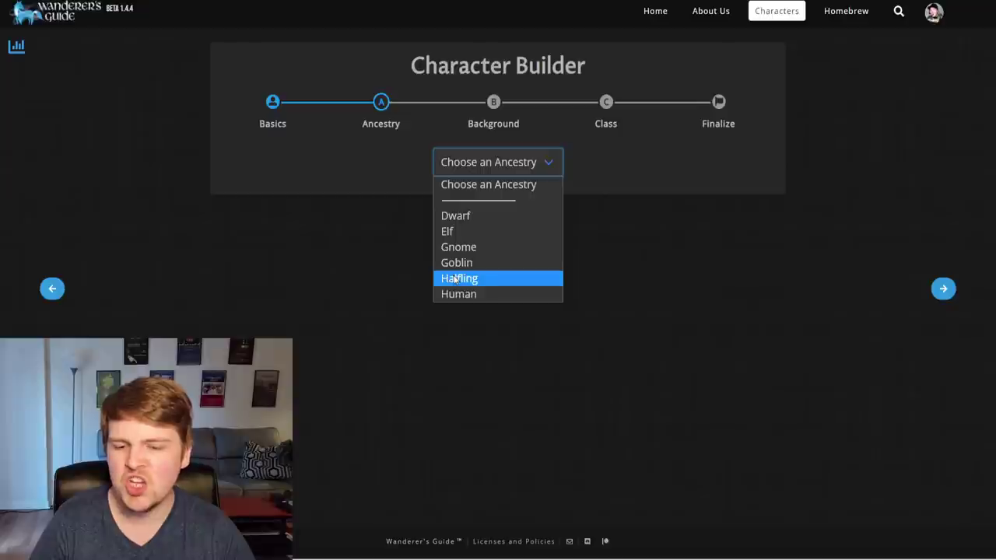
{"action": "left_click", "coordinate": [455, 278]}
Step: Look through the Halfling description and assign the free ancestry ability boost to Strength
{"action": "scroll", "coordinate": [589, 279], "scroll_direction": "down", "scroll_amount": 4}
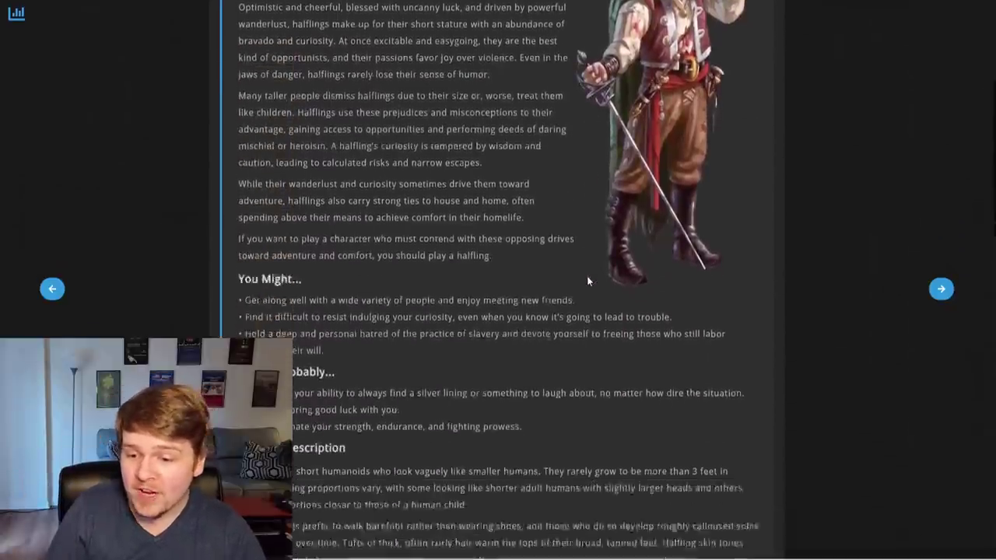
{"action": "scroll", "coordinate": [588, 279], "scroll_direction": "up", "scroll_amount": 2}
{"action": "scroll", "coordinate": [606, 274], "scroll_direction": "up", "scroll_amount": 1}
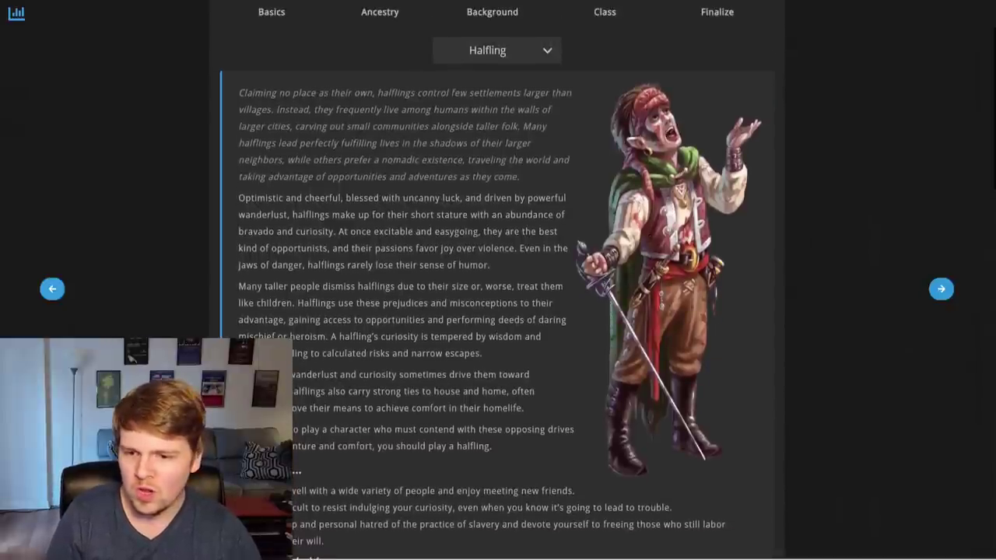
{"action": "scroll", "coordinate": [660, 267], "scroll_direction": "down", "scroll_amount": 10}
{"action": "scroll", "coordinate": [433, 153], "scroll_direction": "down", "scroll_amount": 9}
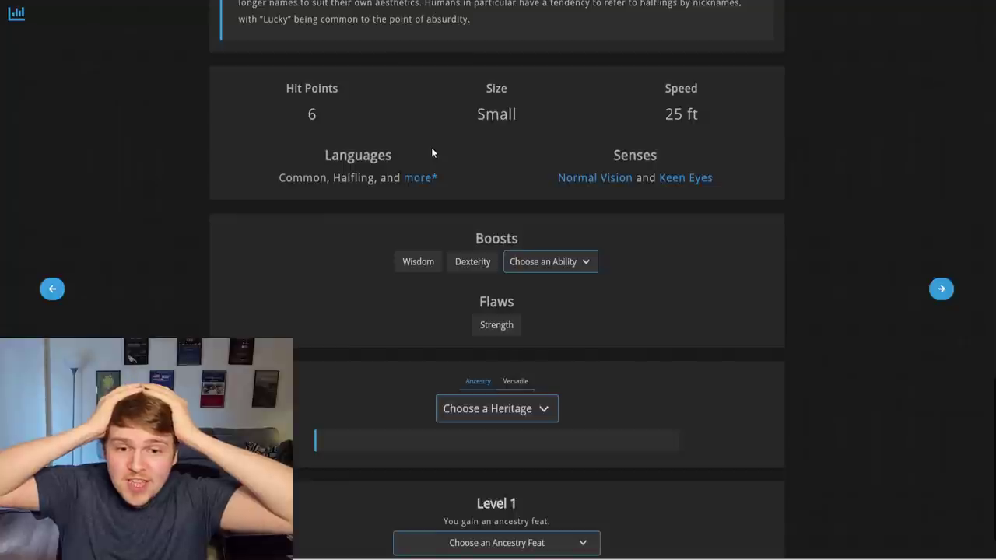
{"action": "mouse_move", "coordinate": [432, 206]}
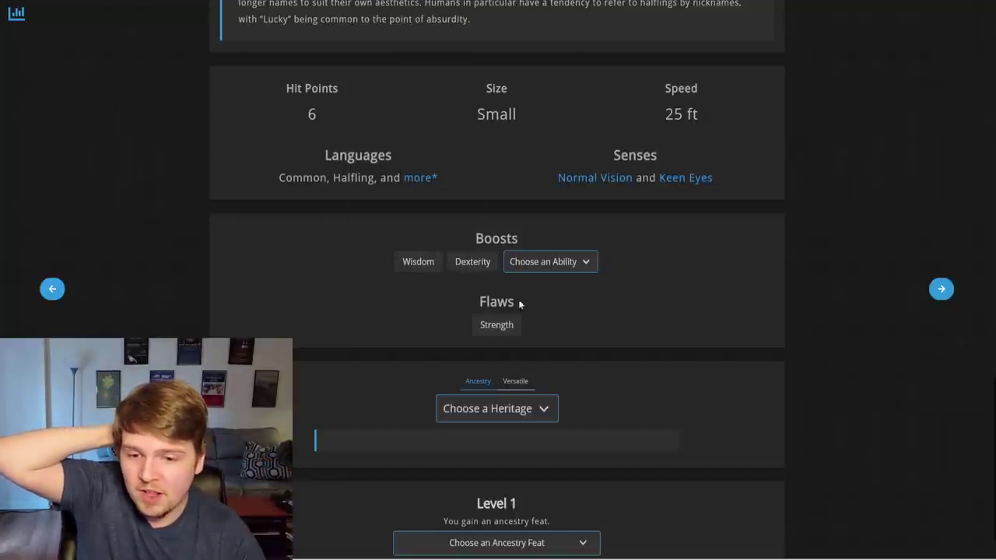
{"action": "left_click", "coordinate": [558, 263]}
{"action": "left_click", "coordinate": [545, 306]}
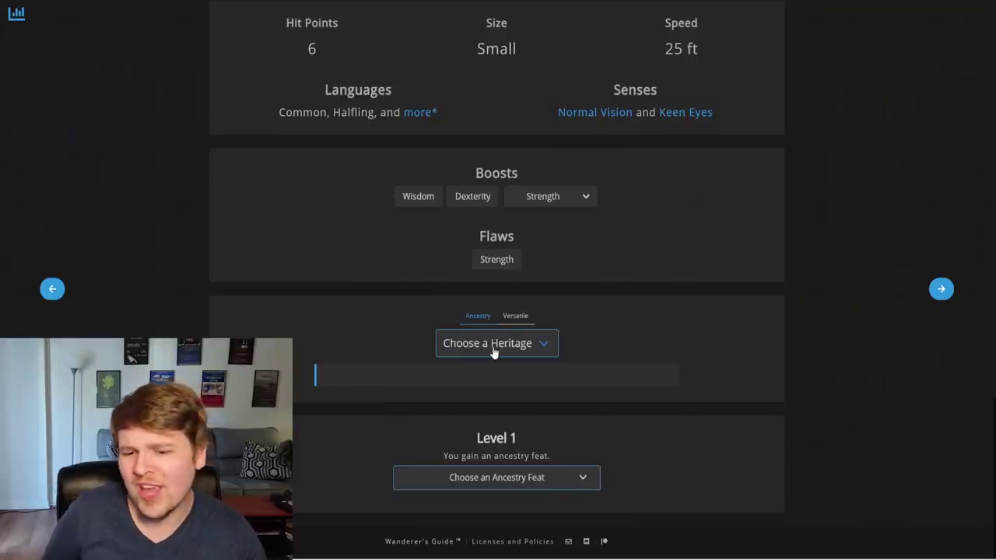
Step: Try the versatile Half-Orc heritage for the halfling
{"action": "left_click", "coordinate": [511, 318]}
{"action": "left_click", "coordinate": [534, 345]}
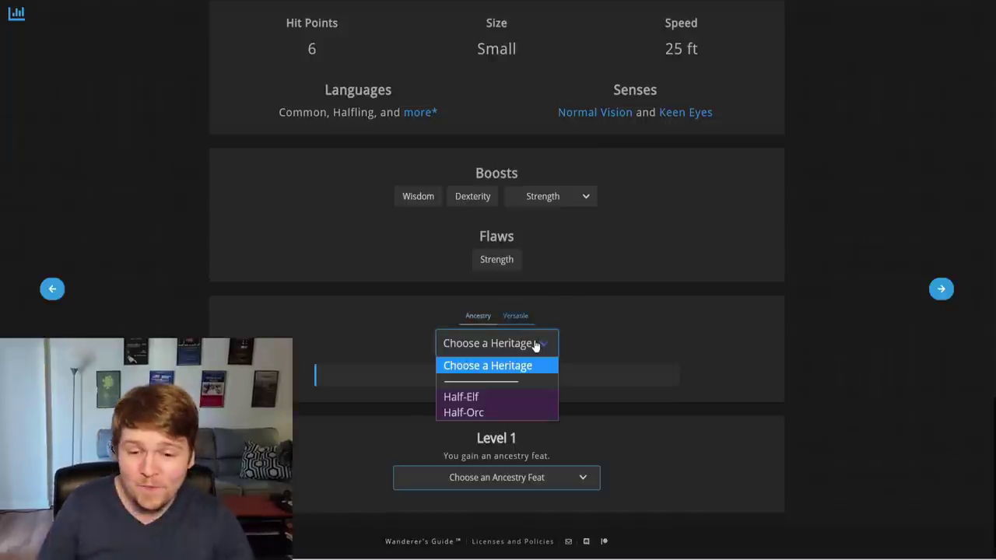
{"action": "left_click", "coordinate": [520, 413]}
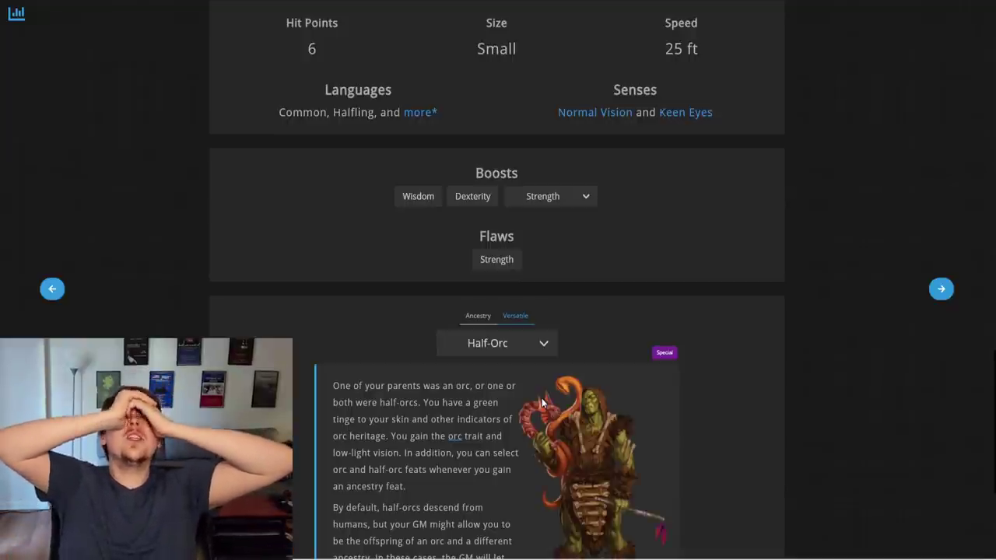
{"action": "scroll", "coordinate": [541, 397], "scroll_direction": "down", "scroll_amount": 1}
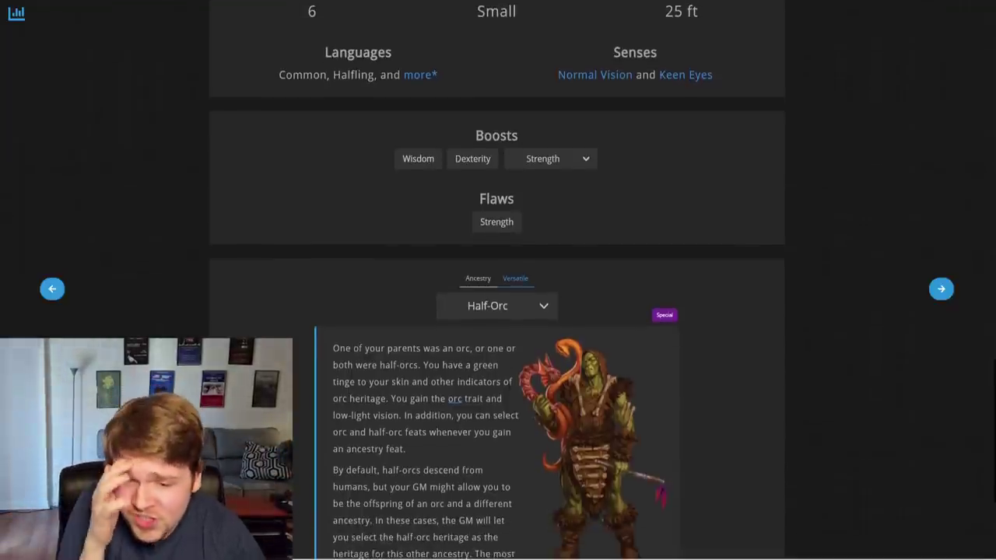
Step: Return to the ancestry heritages and choose Nomadic Halfling
{"action": "left_click", "coordinate": [476, 282]}
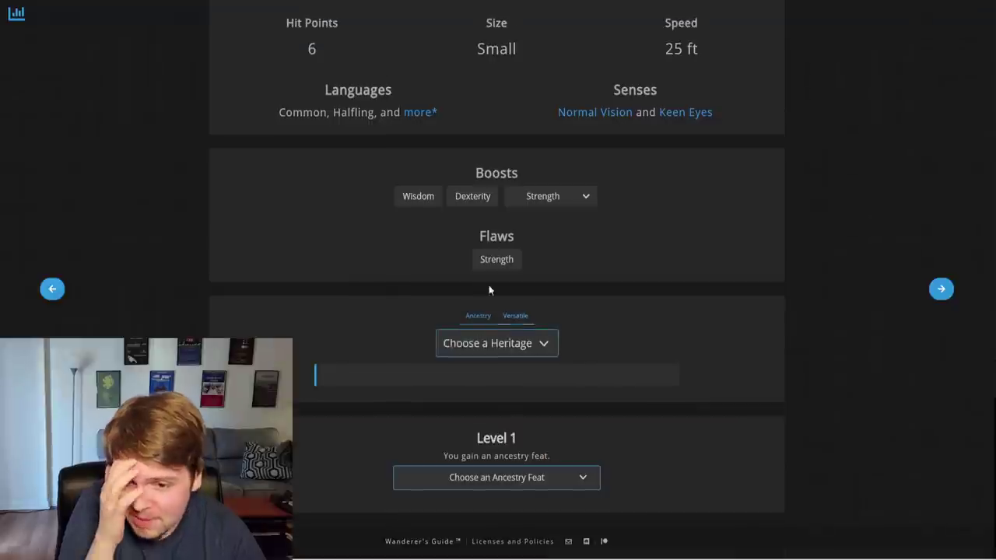
{"action": "left_click", "coordinate": [526, 335]}
{"action": "left_click", "coordinate": [520, 426]}
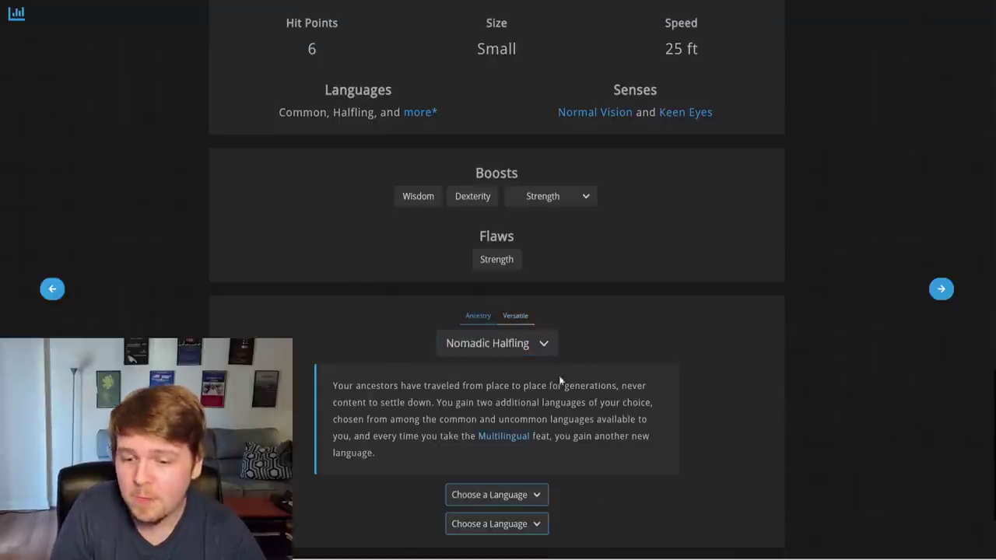
Step: Set the two additional languages of the Nomadic Halfling heritage to Draconic and Iruxi
{"action": "scroll", "coordinate": [588, 366], "scroll_direction": "down", "scroll_amount": 2}
{"action": "left_click", "coordinate": [519, 356]}
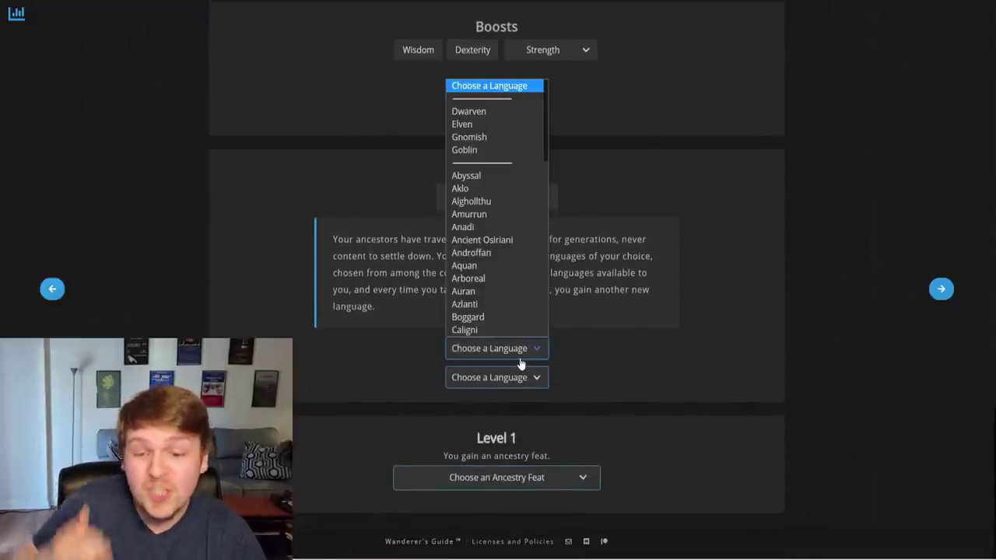
{"action": "scroll", "coordinate": [496, 315], "scroll_direction": "down", "scroll_amount": 1}
{"action": "scroll", "coordinate": [496, 315], "scroll_direction": "down", "scroll_amount": 2}
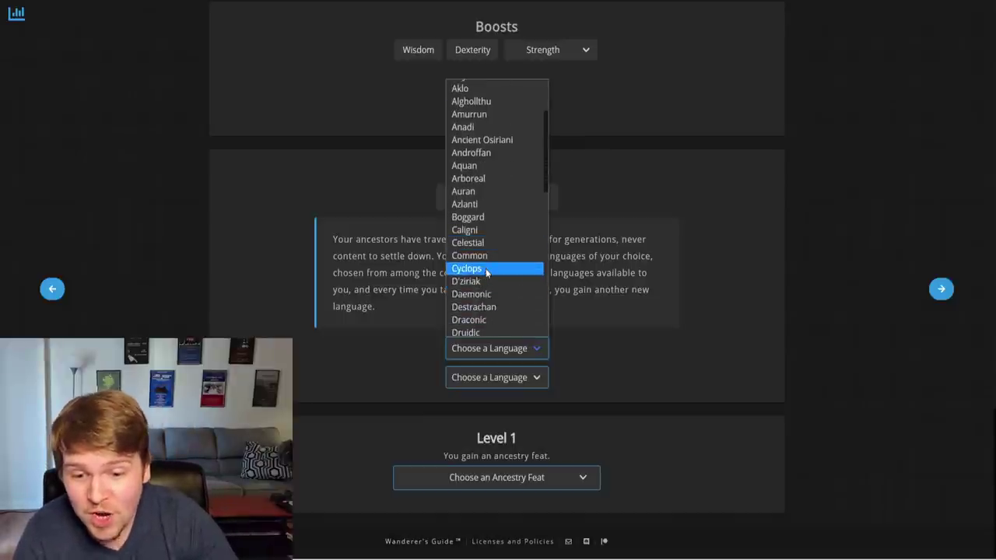
{"action": "left_click", "coordinate": [495, 320]}
{"action": "left_click", "coordinate": [513, 377]}
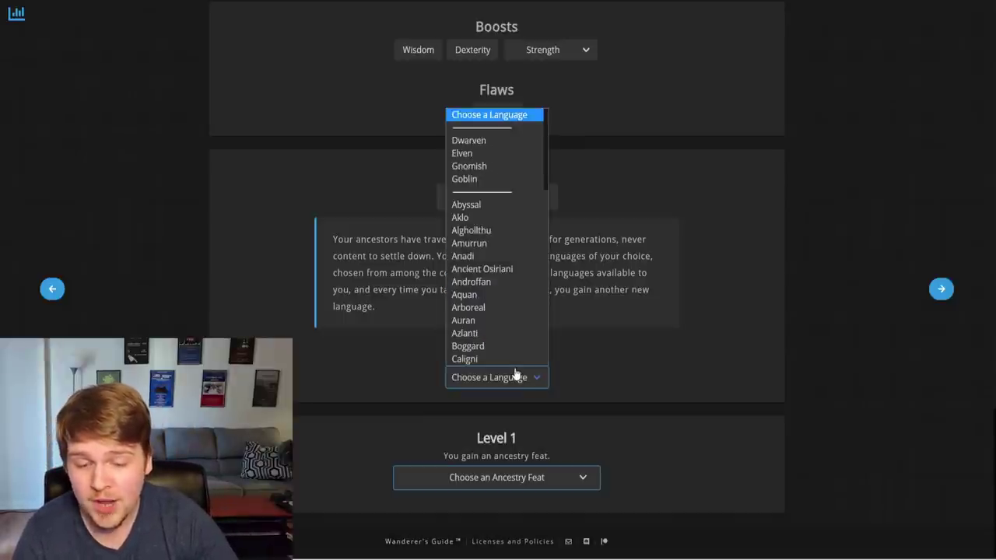
{"action": "scroll", "coordinate": [506, 355], "scroll_direction": "down", "scroll_amount": 4}
{"action": "scroll", "coordinate": [505, 349], "scroll_direction": "down", "scroll_amount": 4}
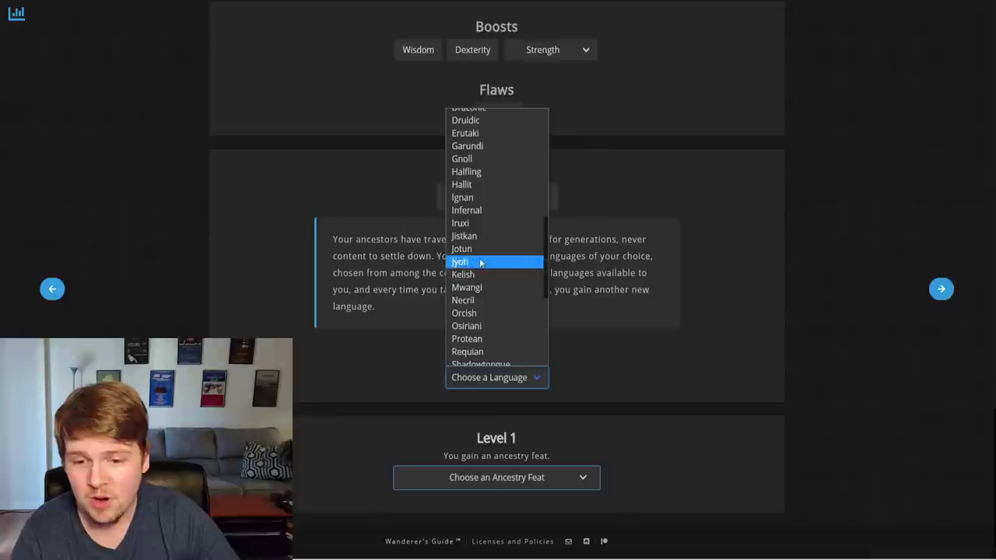
{"action": "left_click", "coordinate": [476, 225]}
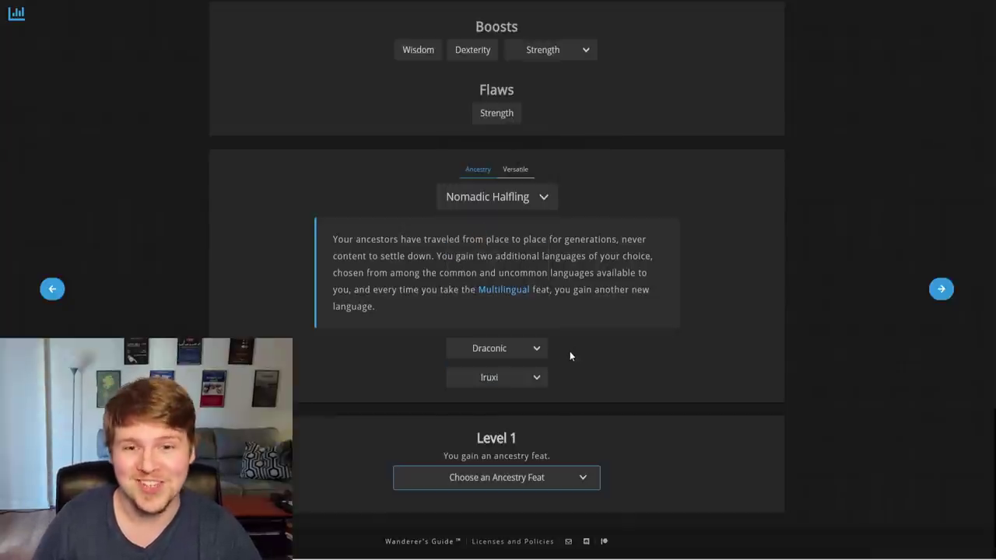
Step: Choose Titan Slinger as the level 1 ancestry feat
{"action": "left_click", "coordinate": [573, 475]}
{"action": "scroll", "coordinate": [551, 475], "scroll_direction": "down", "scroll_amount": 2}
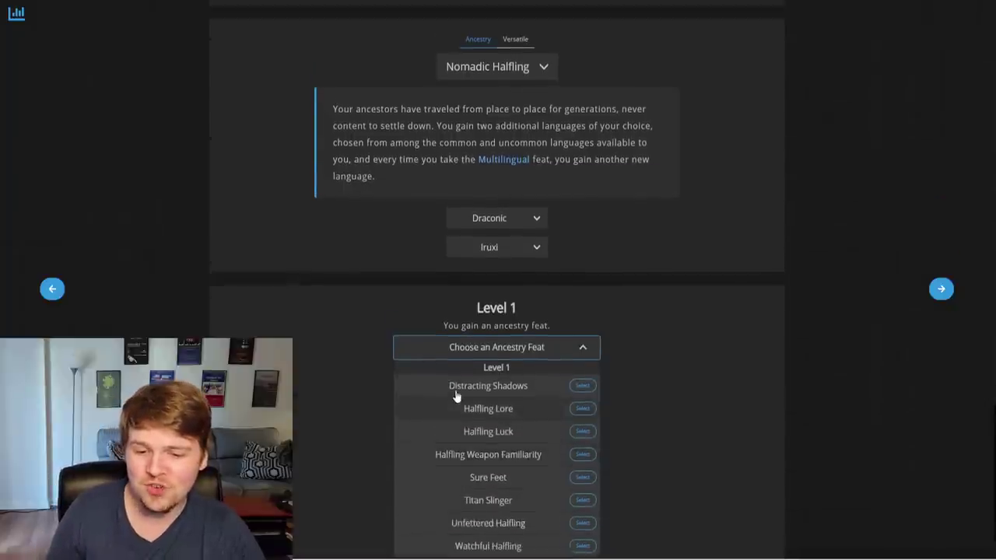
{"action": "scroll", "coordinate": [462, 374], "scroll_direction": "down", "scroll_amount": 1}
{"action": "left_click", "coordinate": [586, 445]}
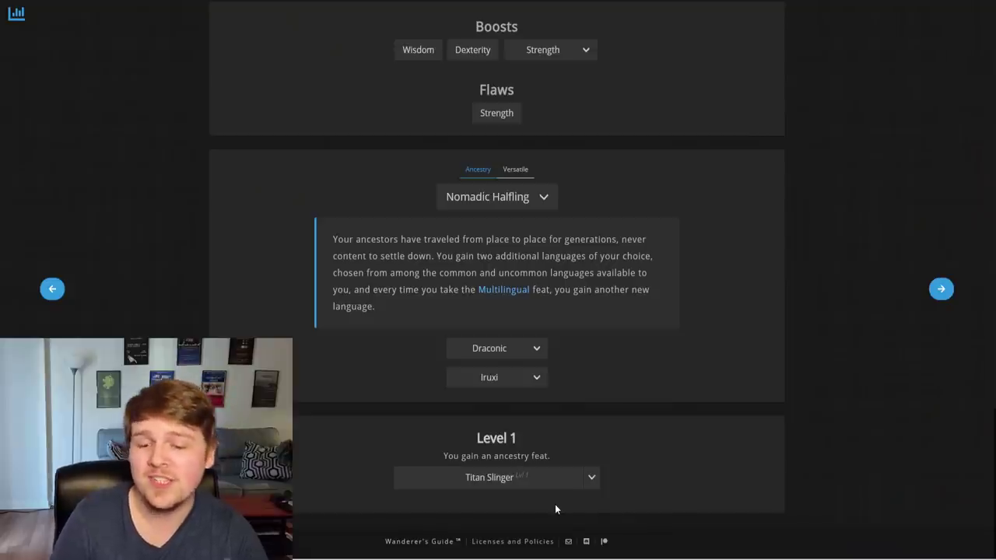
Step: Read the rules description of the Titan Slinger feat and close it
{"action": "left_click", "coordinate": [544, 481]}
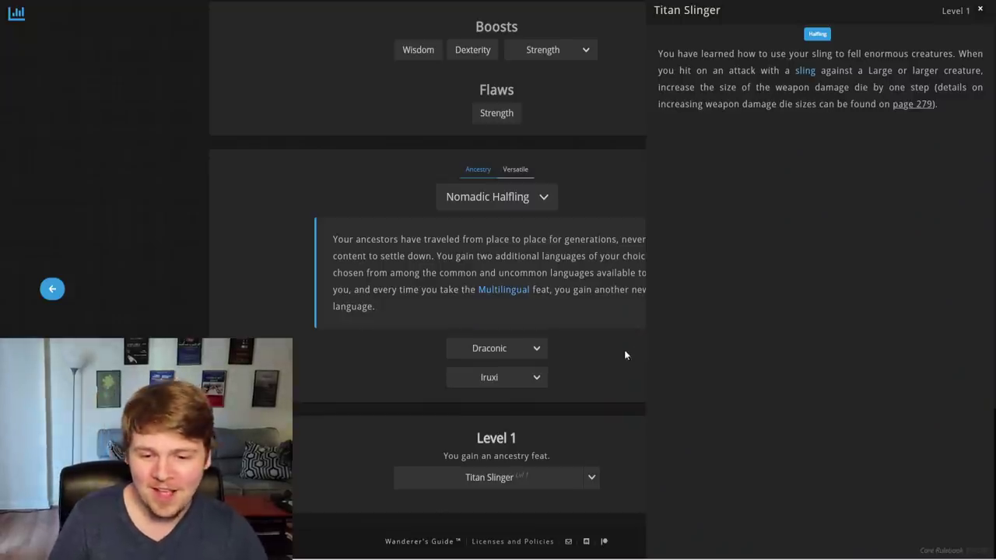
{"action": "left_click", "coordinate": [624, 353]}
{"action": "left_click", "coordinate": [544, 487]}
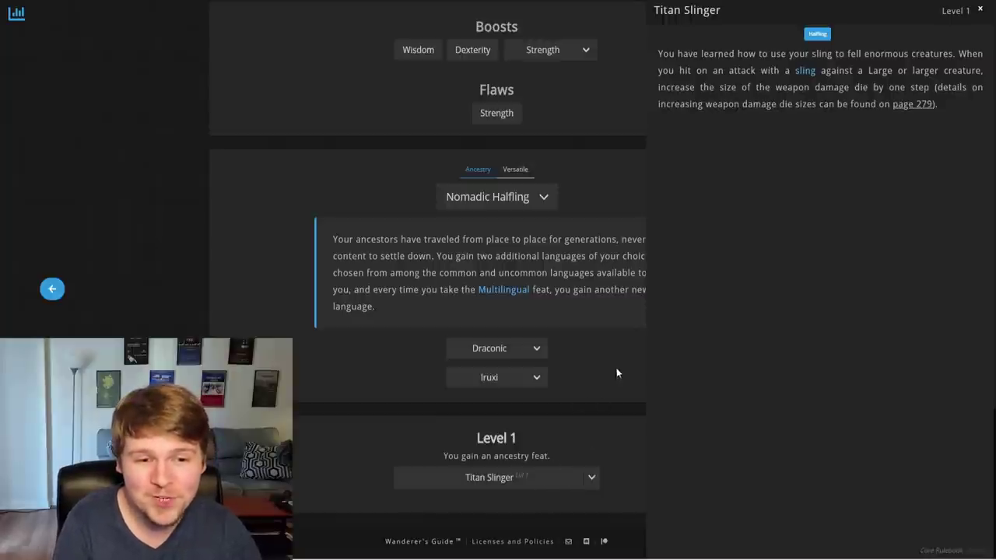
{"action": "left_click", "coordinate": [616, 373]}
Step: Switch the level 1 ancestry feat to Watchful Halfling, read its description, and settle on Distracting Shadows instead
{"action": "left_click", "coordinate": [589, 477]}
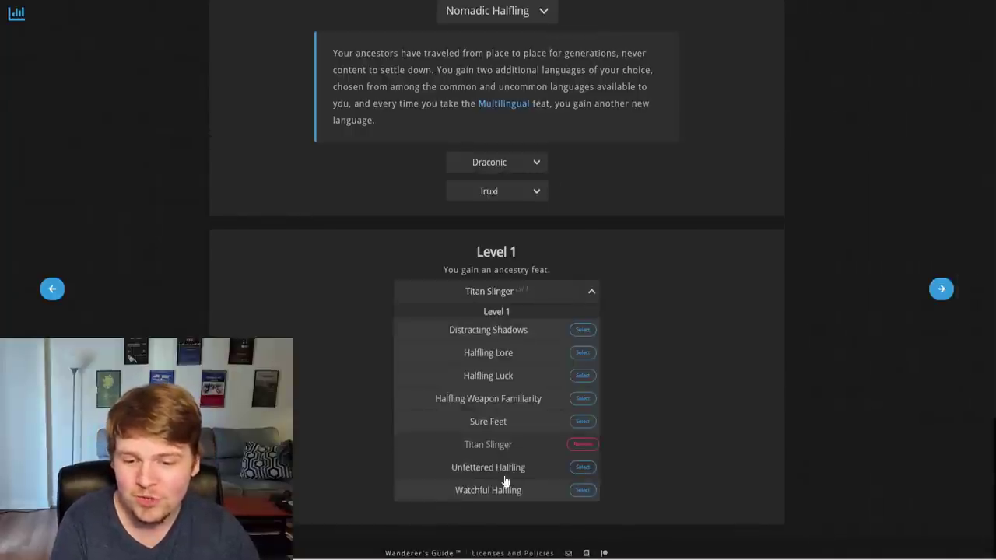
{"action": "left_click", "coordinate": [583, 490]}
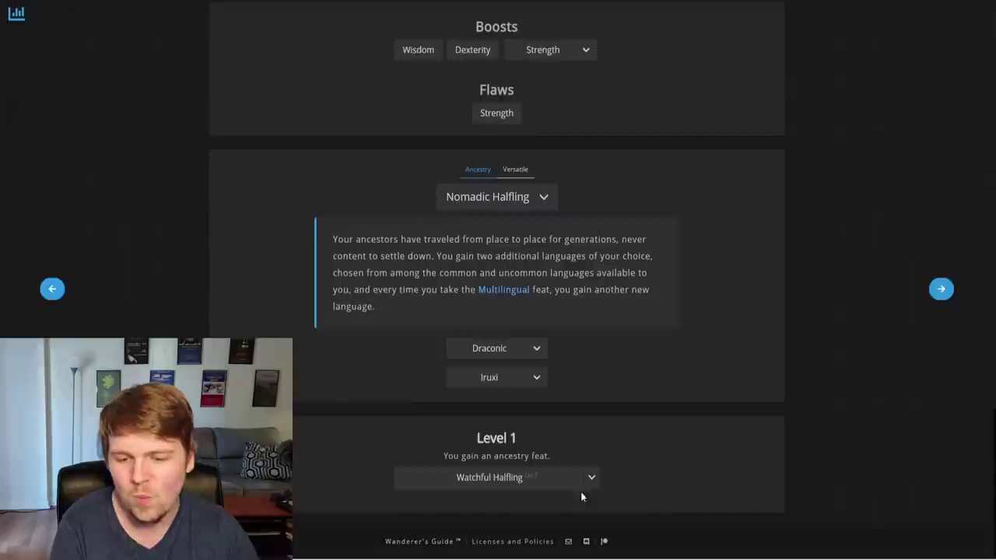
{"action": "left_click", "coordinate": [506, 475]}
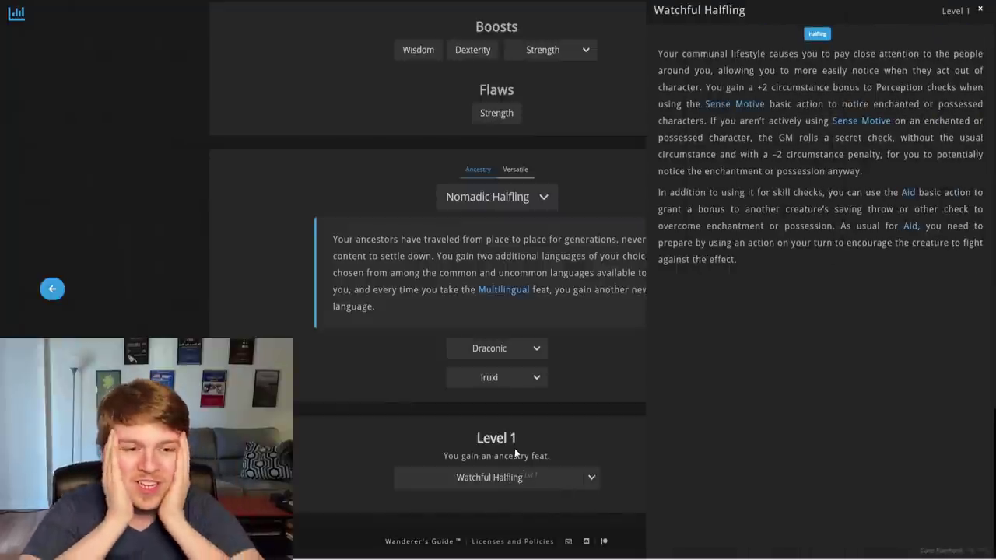
{"action": "left_click", "coordinate": [515, 448]}
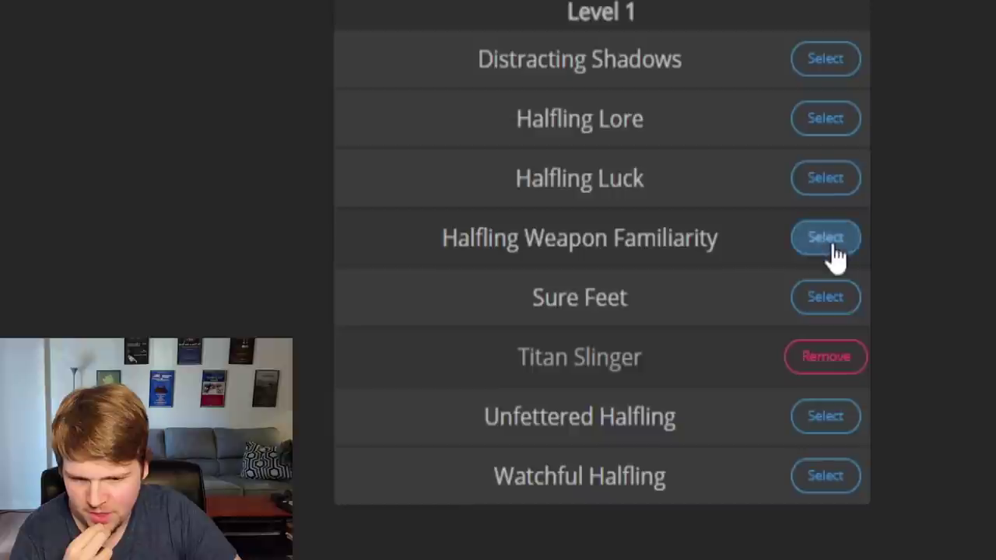
{"action": "left_click", "coordinate": [582, 398]}
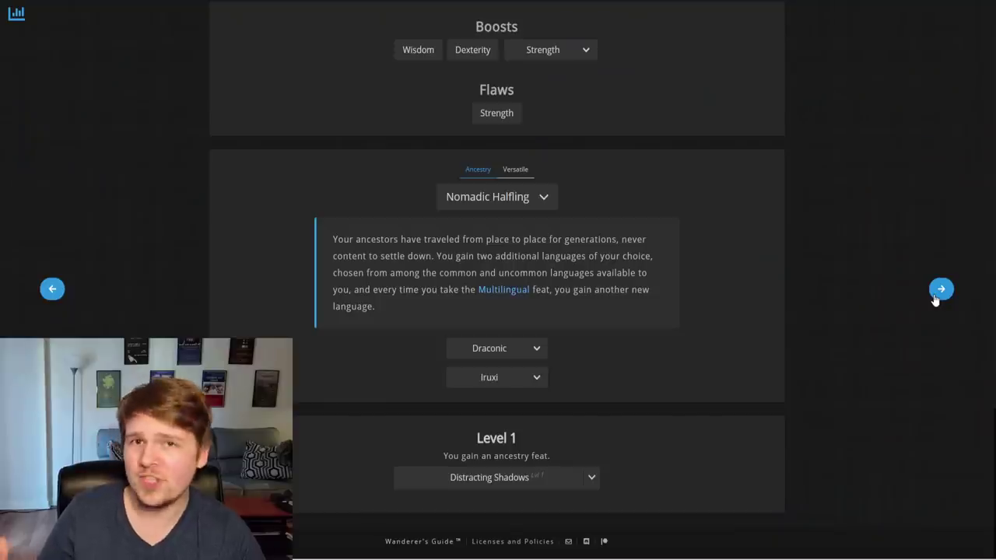
Step: Read the explanations of the halfling's Normal Vision and Keen Eyes senses and of the additional languages
{"action": "scroll", "coordinate": [744, 392], "scroll_direction": "up", "scroll_amount": 2}
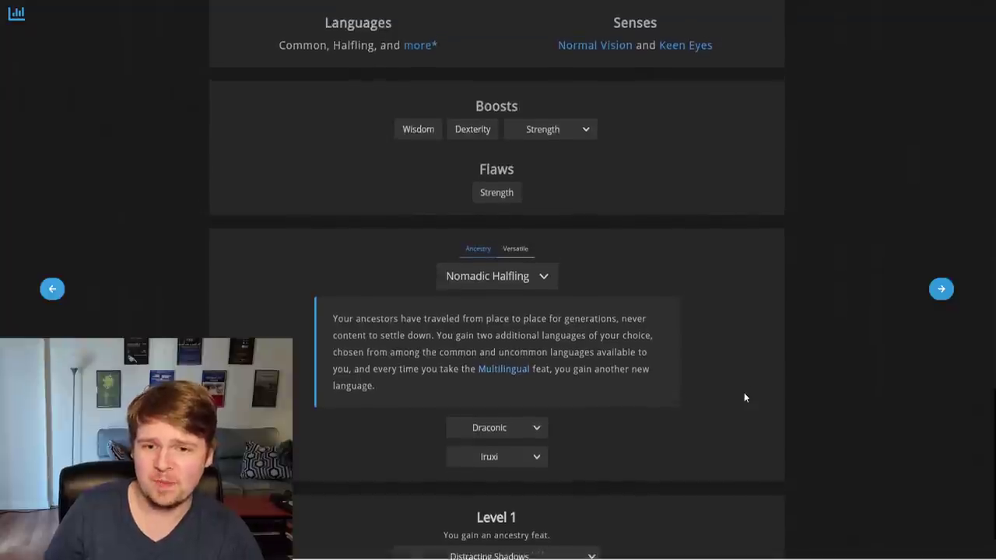
{"action": "mouse_move", "coordinate": [611, 123]}
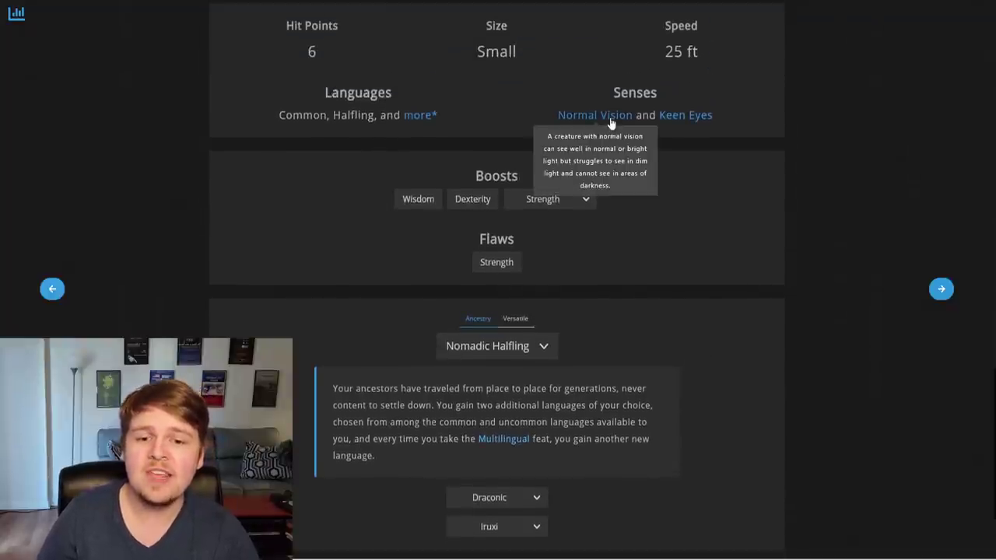
{"action": "mouse_move", "coordinate": [685, 117]}
{"action": "mouse_move", "coordinate": [417, 118]}
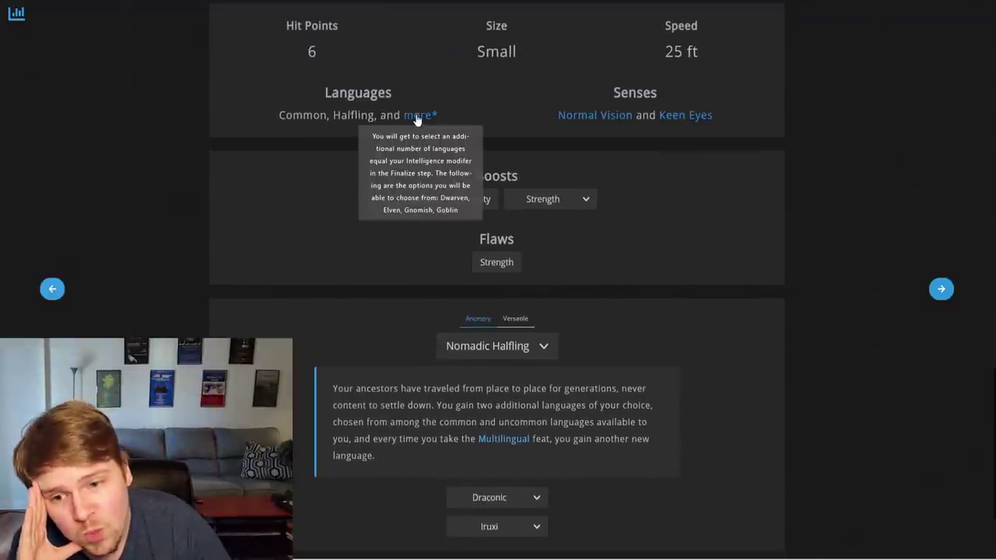
Step: Continue to the Background stage and choose the Martial Disciple - Athletics background
{"action": "scroll", "coordinate": [417, 119], "scroll_direction": "up", "scroll_amount": 4}
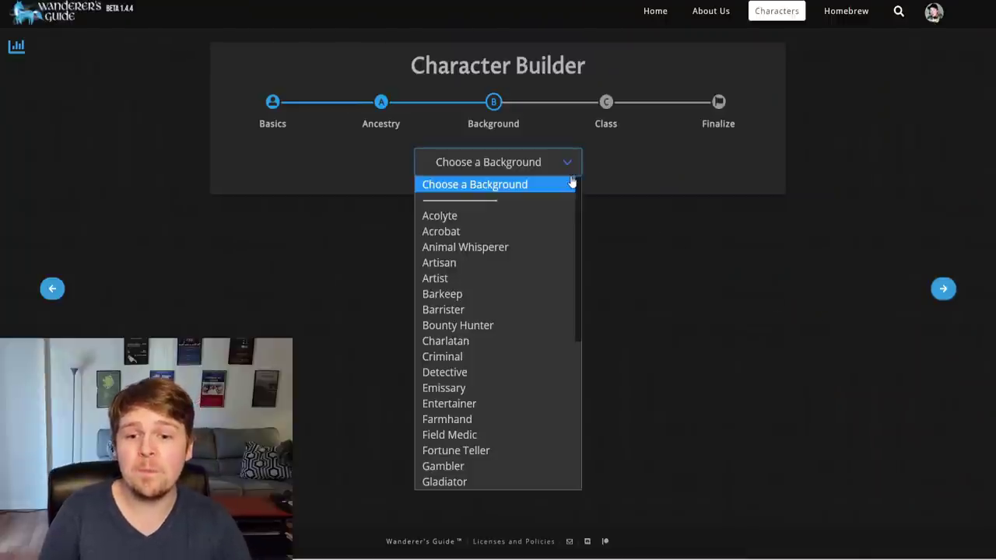
{"action": "scroll", "coordinate": [528, 266], "scroll_direction": "down", "scroll_amount": 4}
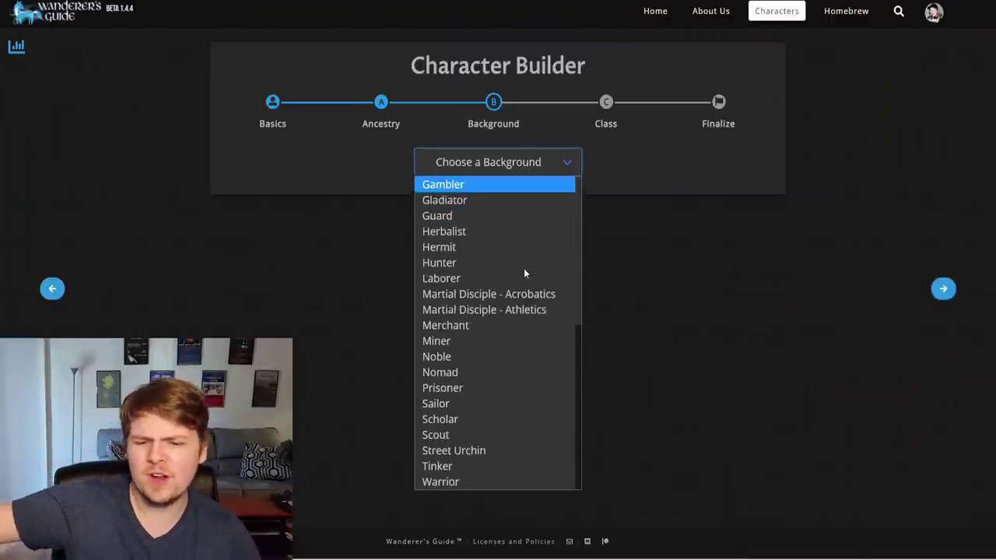
{"action": "left_click", "coordinate": [532, 310]}
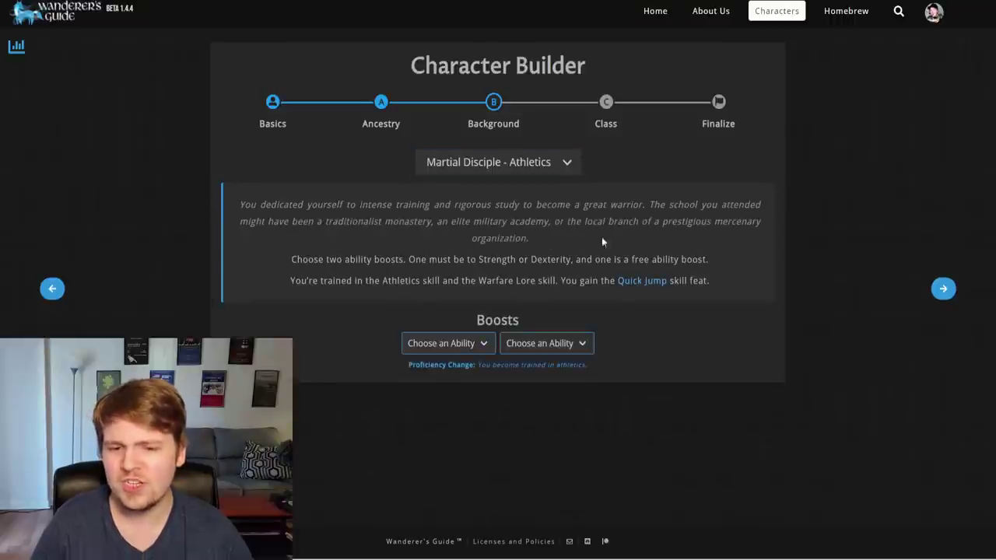
Step: Read the background's Quick Jump skill feat and its linked High Jump and Stride actions, and close the description
{"action": "left_click", "coordinate": [644, 280]}
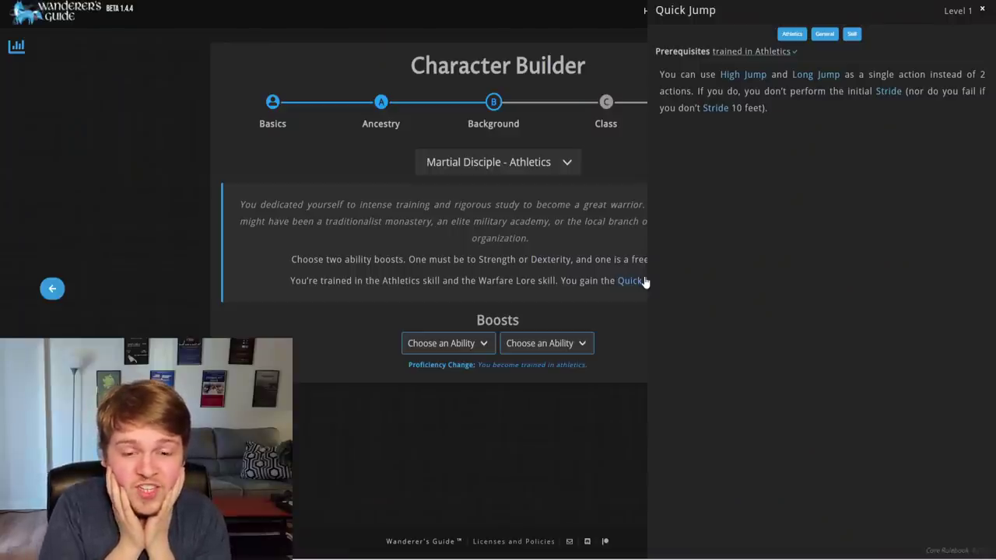
{"action": "left_click", "coordinate": [742, 75]}
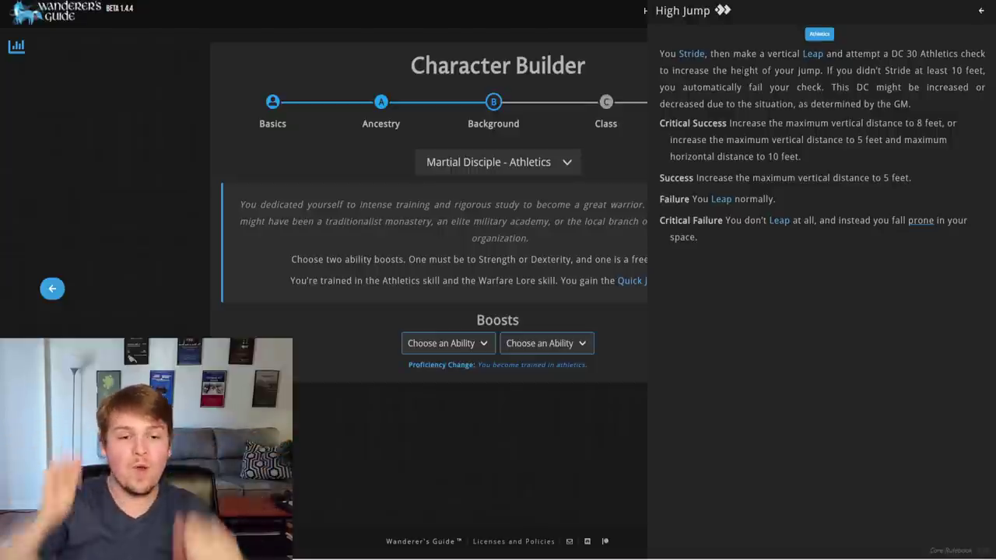
{"action": "left_click", "coordinate": [690, 54]}
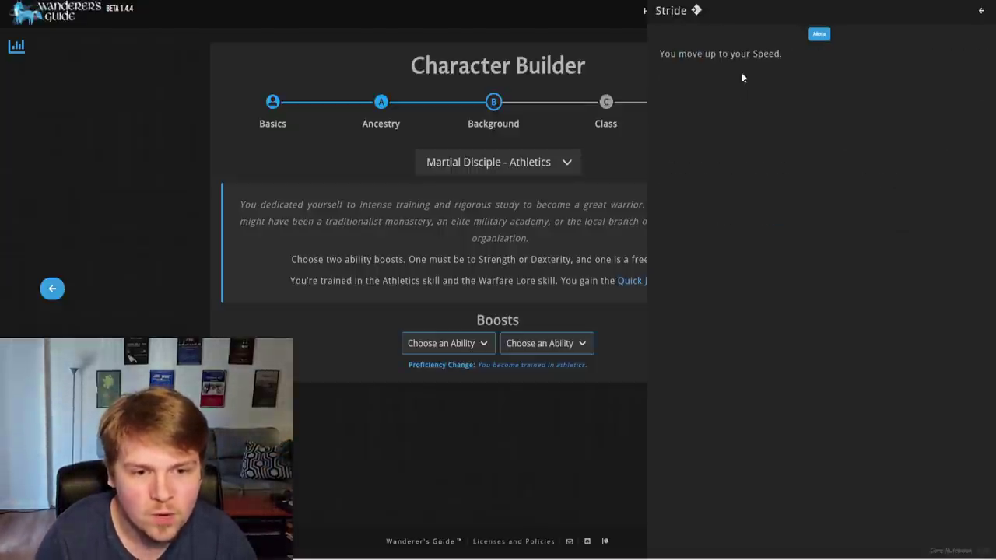
{"action": "left_click", "coordinate": [980, 11]}
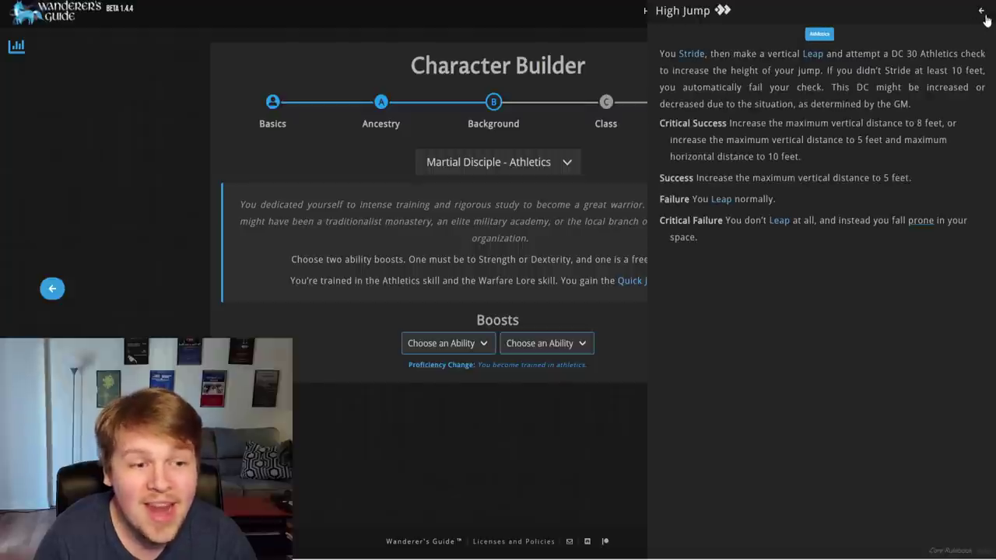
{"action": "left_click", "coordinate": [982, 12]}
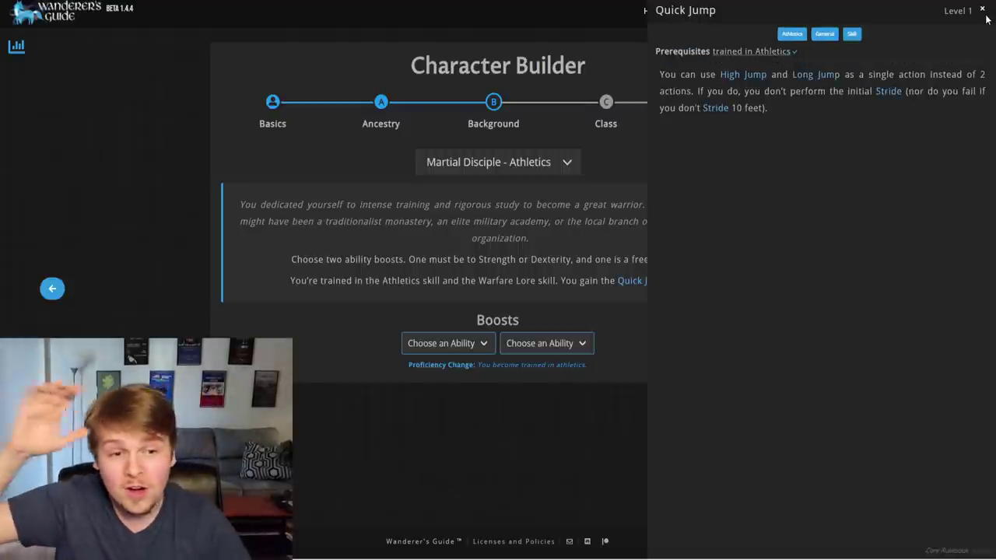
{"action": "left_click", "coordinate": [981, 10]}
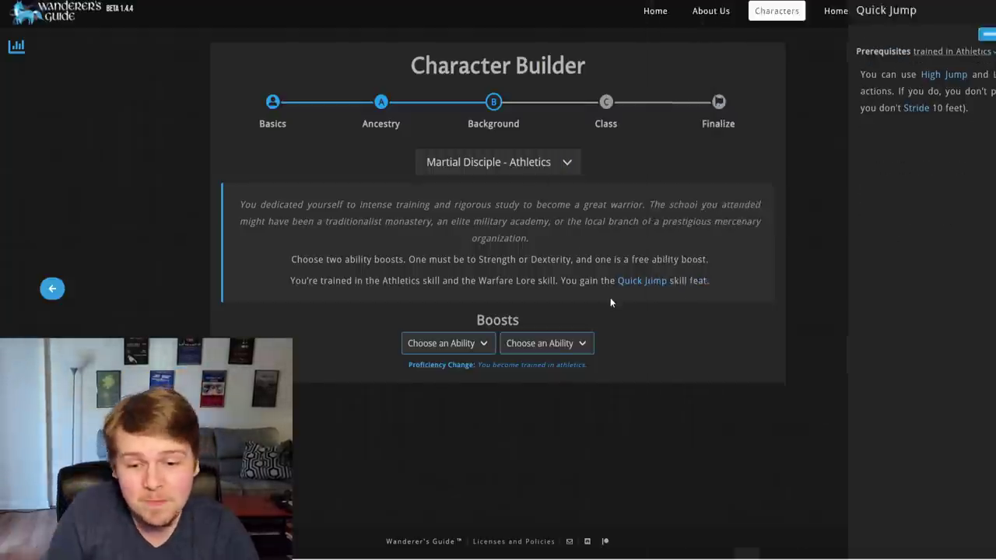
Step: Reopen the Quick Jump feat, follow High Jump to the Leap action rules, and close the descriptions
{"action": "left_click", "coordinate": [652, 285]}
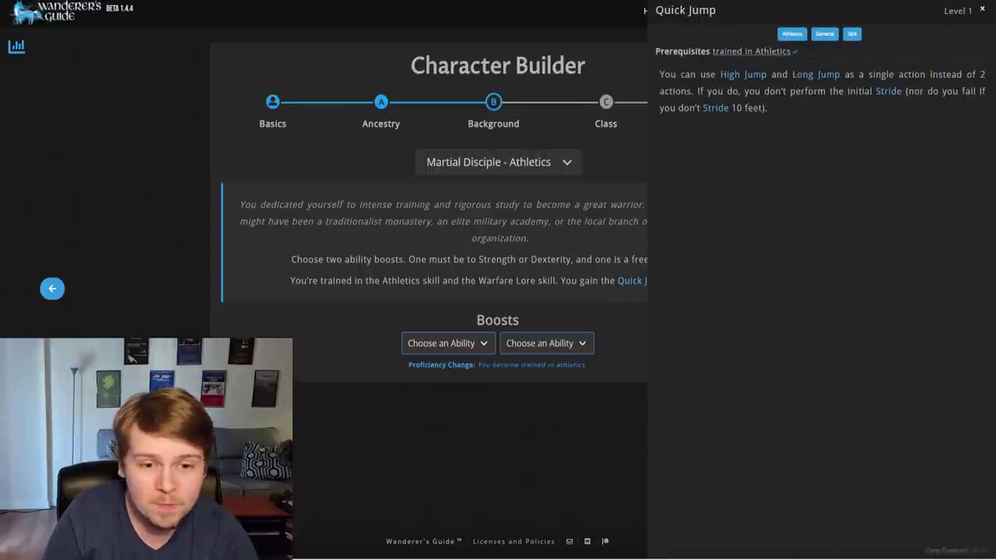
{"action": "left_click", "coordinate": [741, 75]}
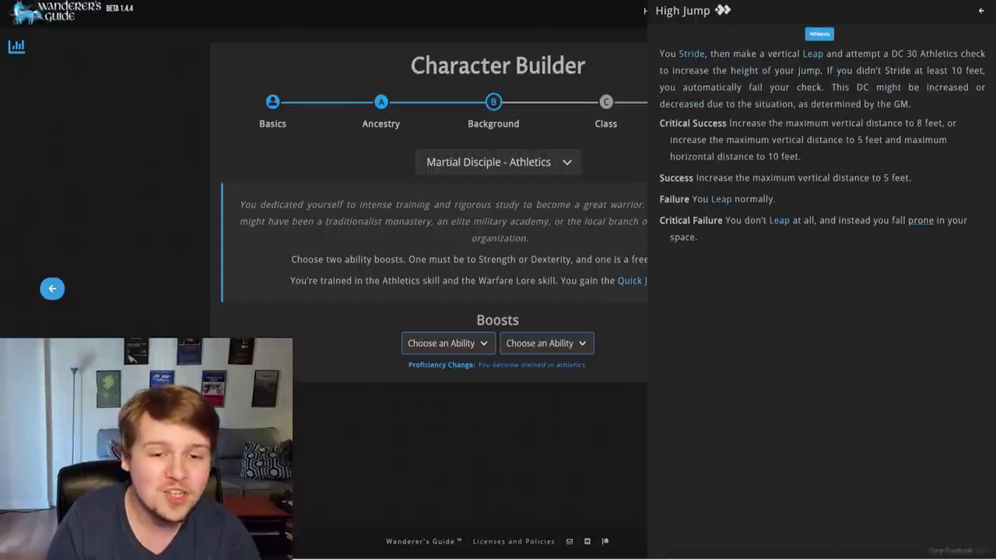
{"action": "left_click", "coordinate": [776, 222]}
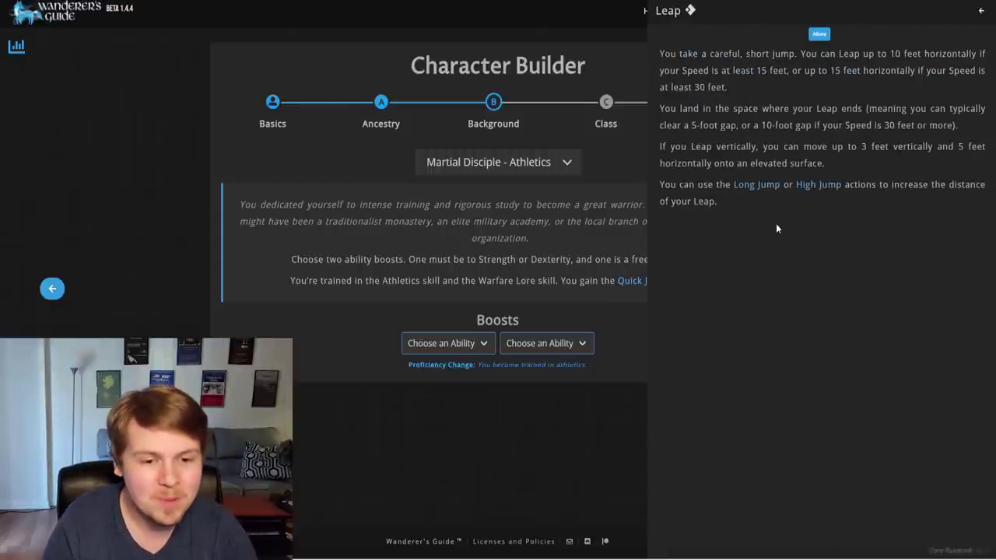
{"action": "left_click", "coordinate": [981, 14]}
{"action": "left_click", "coordinate": [981, 14]}
{"action": "left_click", "coordinate": [981, 14]}
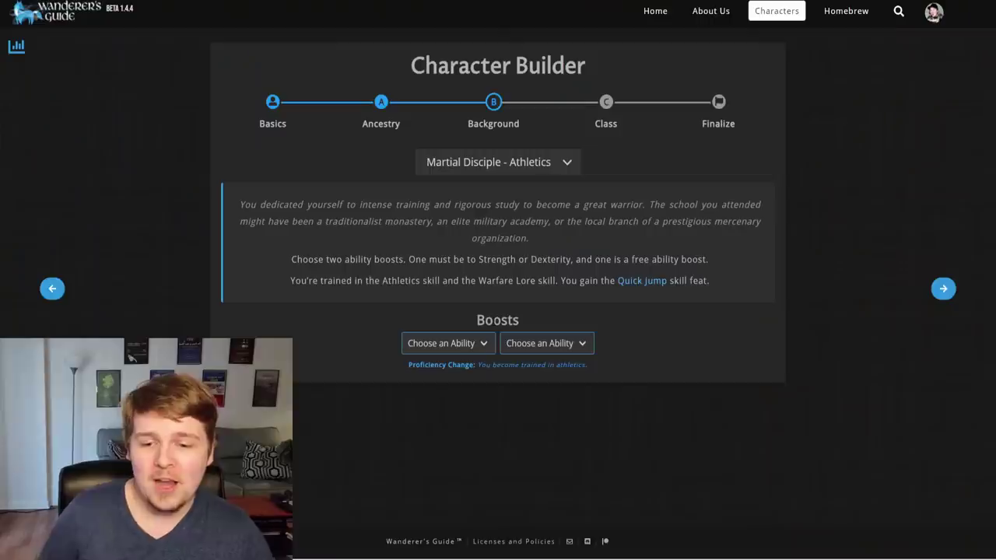
Step: Set the two background ability boosts to Strength and Dexterity
{"action": "left_click", "coordinate": [458, 343]}
{"action": "left_click", "coordinate": [456, 386]}
{"action": "left_click", "coordinate": [520, 344]}
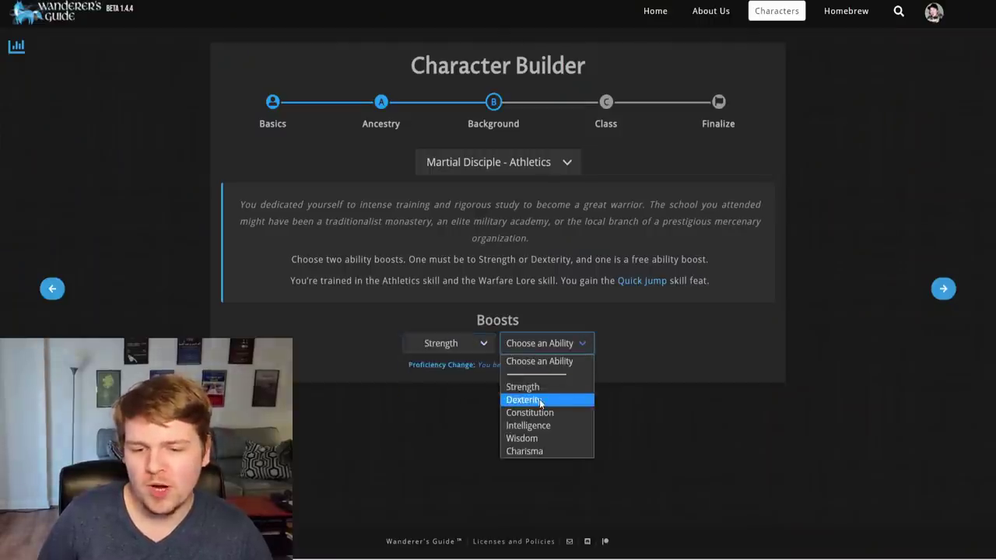
{"action": "left_click", "coordinate": [541, 400]}
{"action": "left_click", "coordinate": [583, 343]}
{"action": "left_click", "coordinate": [894, 274]}
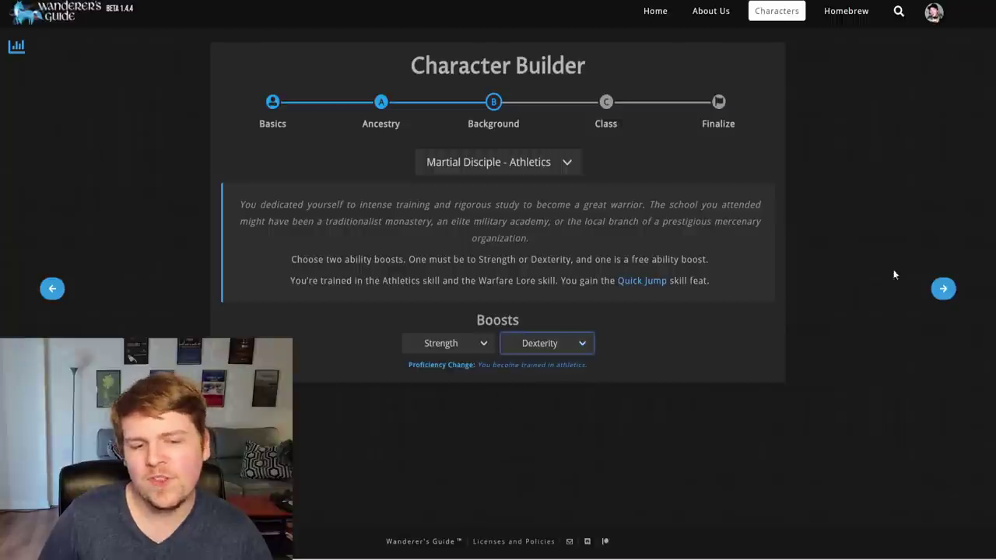
Step: Continue to the Class stage and choose the Fighter class
{"action": "left_click", "coordinate": [943, 289]}
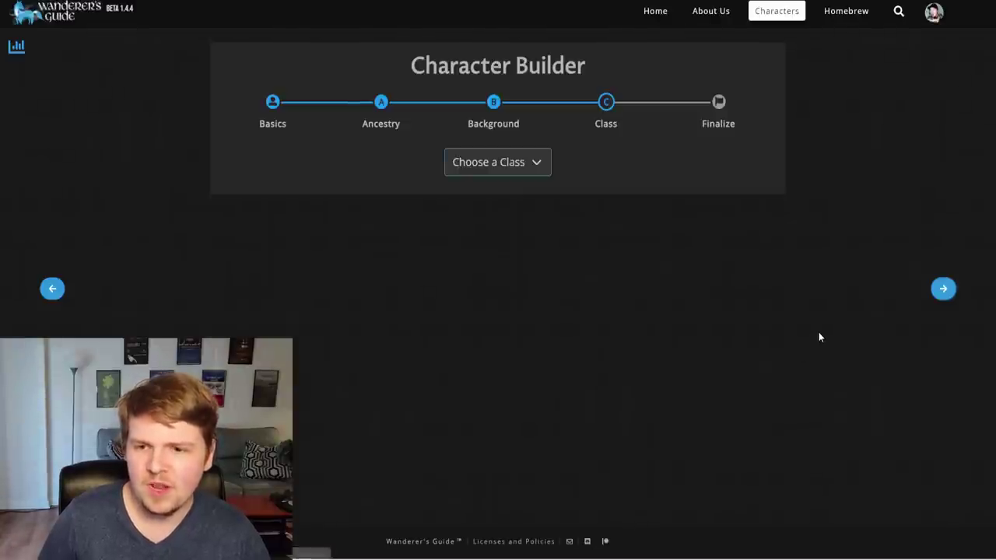
{"action": "left_click", "coordinate": [535, 164]}
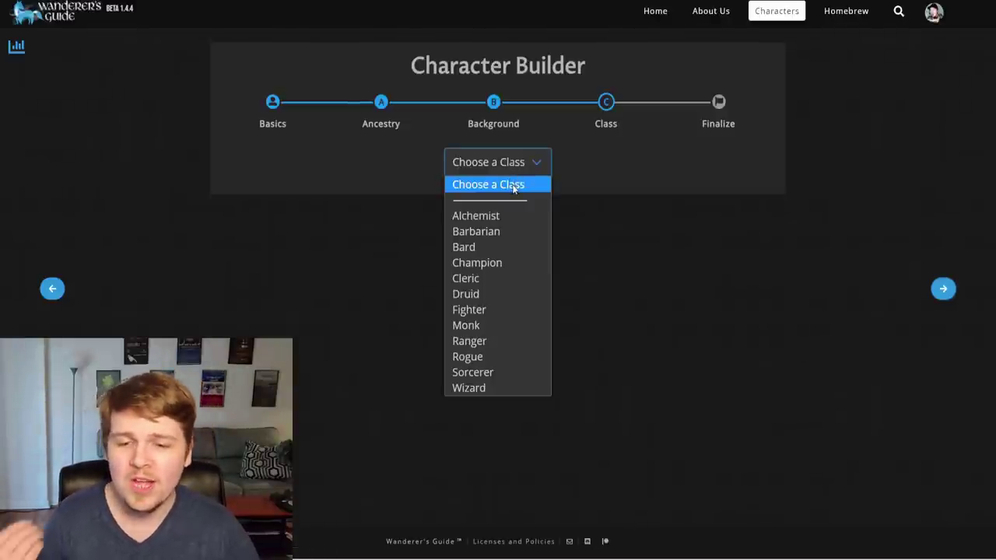
{"action": "left_click", "coordinate": [470, 313]}
Step: Set the Fighter's key ability to Strength
{"action": "scroll", "coordinate": [607, 282], "scroll_direction": "down", "scroll_amount": 1}
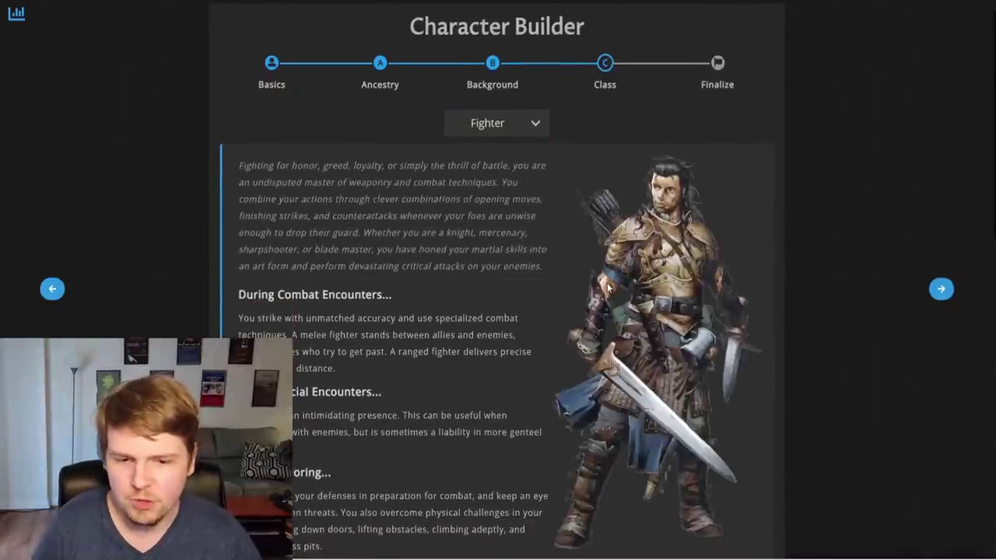
{"action": "scroll", "coordinate": [607, 288], "scroll_direction": "down", "scroll_amount": 7}
{"action": "scroll", "coordinate": [608, 288], "scroll_direction": "down", "scroll_amount": 2}
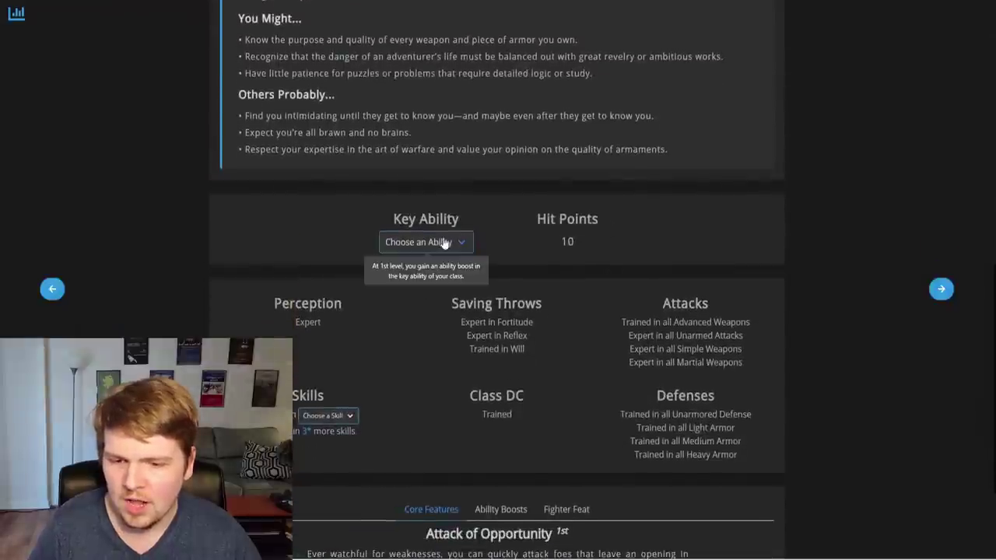
{"action": "left_click", "coordinate": [444, 242]}
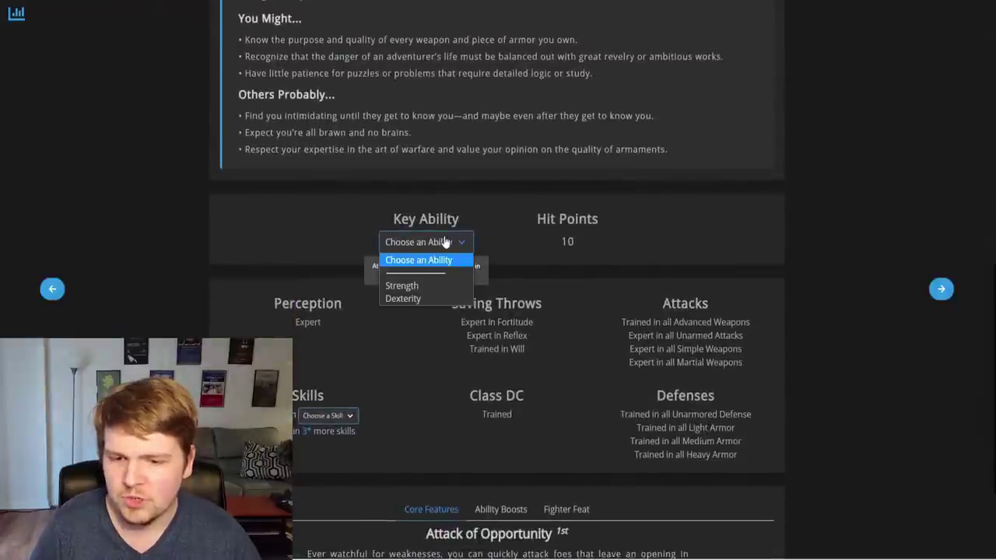
{"action": "left_click", "coordinate": [413, 286]}
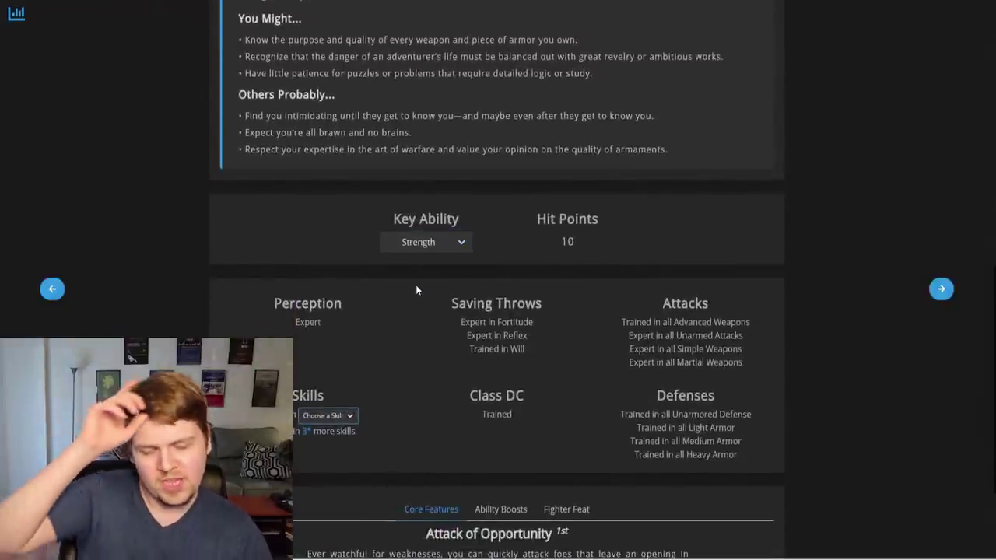
Step: Set the Fighter's trained class skill to Athletics and choose Acrobatics as the replacement for the duplicate training
{"action": "left_click", "coordinate": [355, 416]}
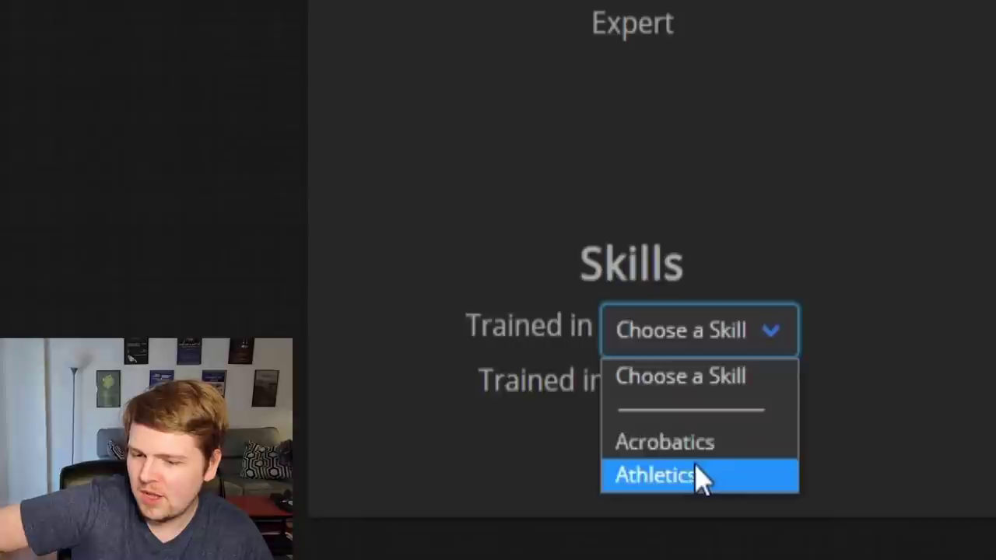
{"action": "left_click", "coordinate": [327, 460]}
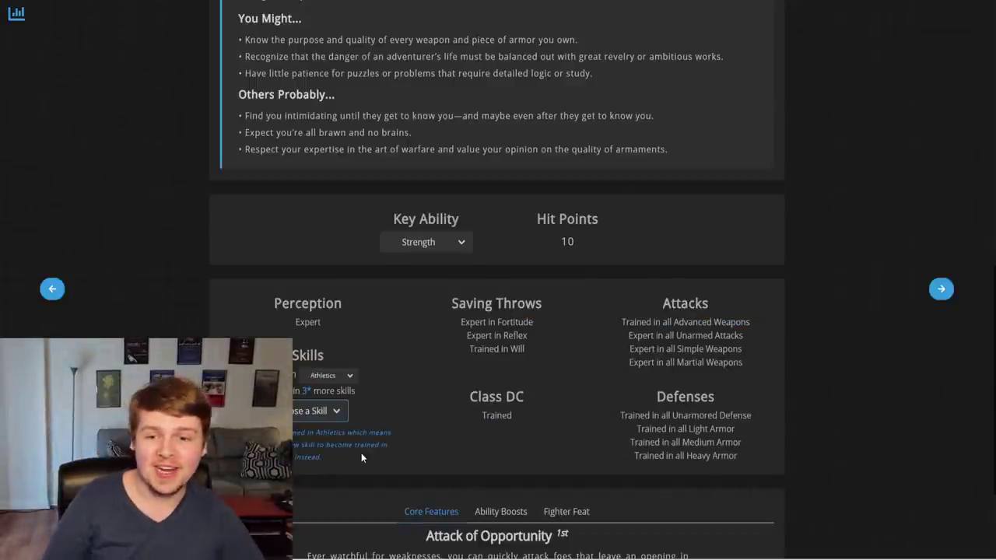
{"action": "left_click", "coordinate": [335, 411]}
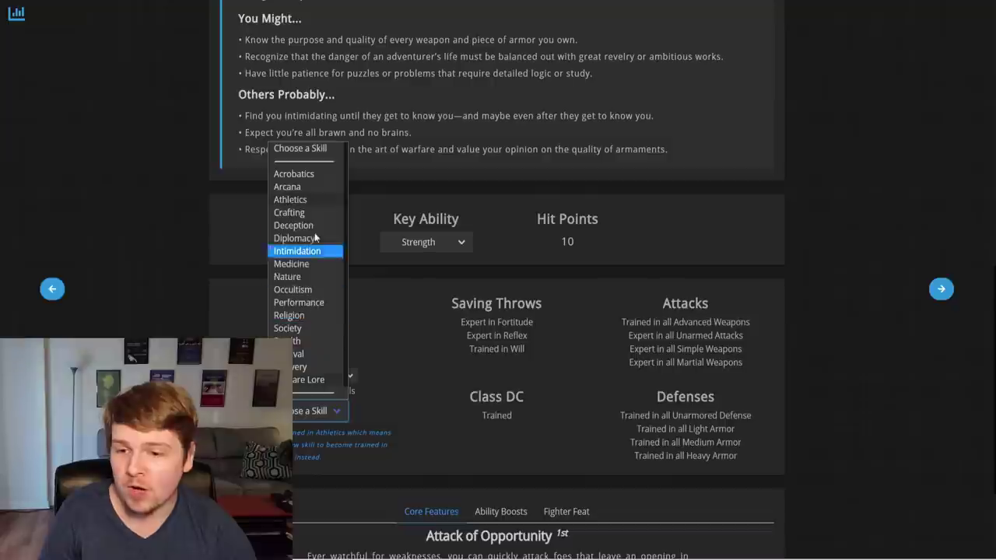
{"action": "left_click", "coordinate": [303, 173]}
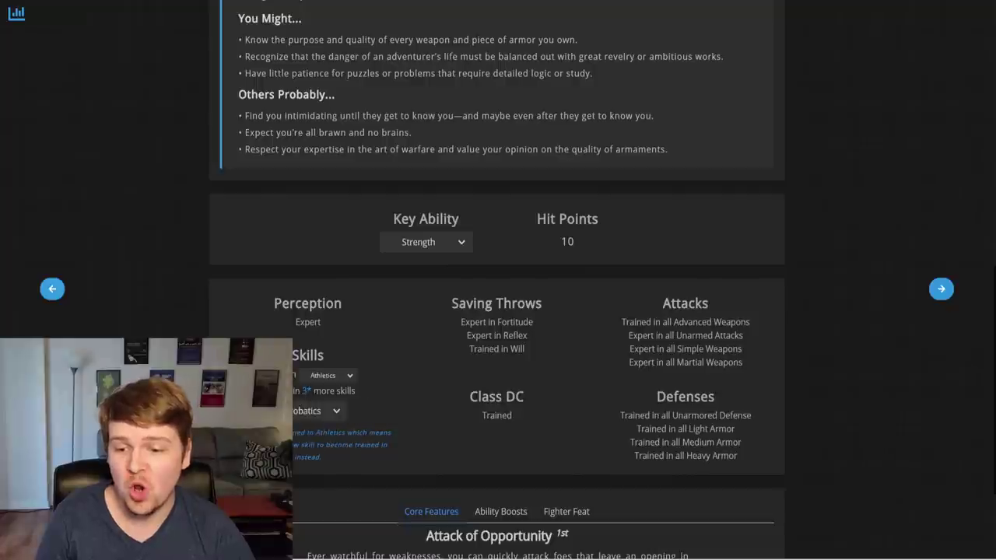
{"action": "mouse_move", "coordinate": [310, 395]}
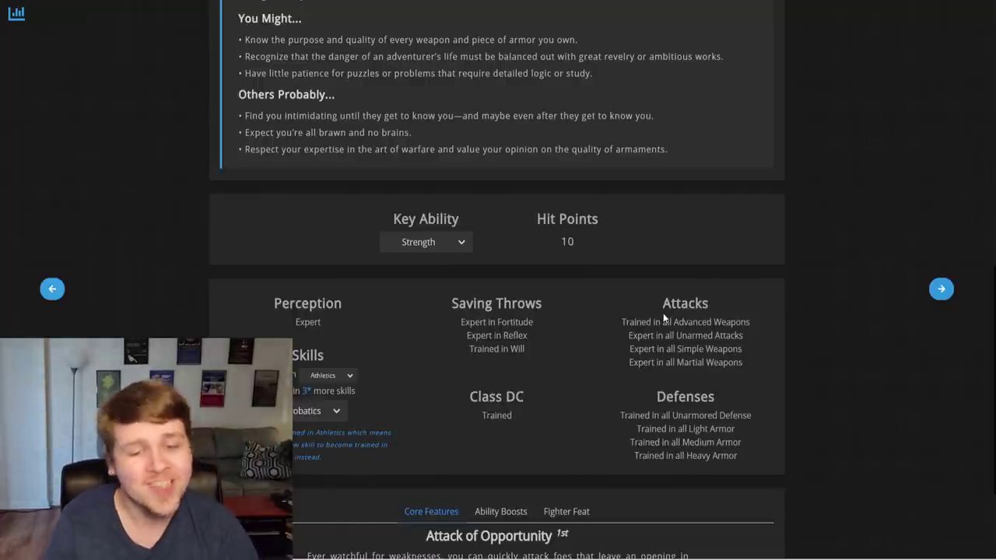
{"action": "scroll", "coordinate": [657, 316], "scroll_direction": "down", "scroll_amount": 2}
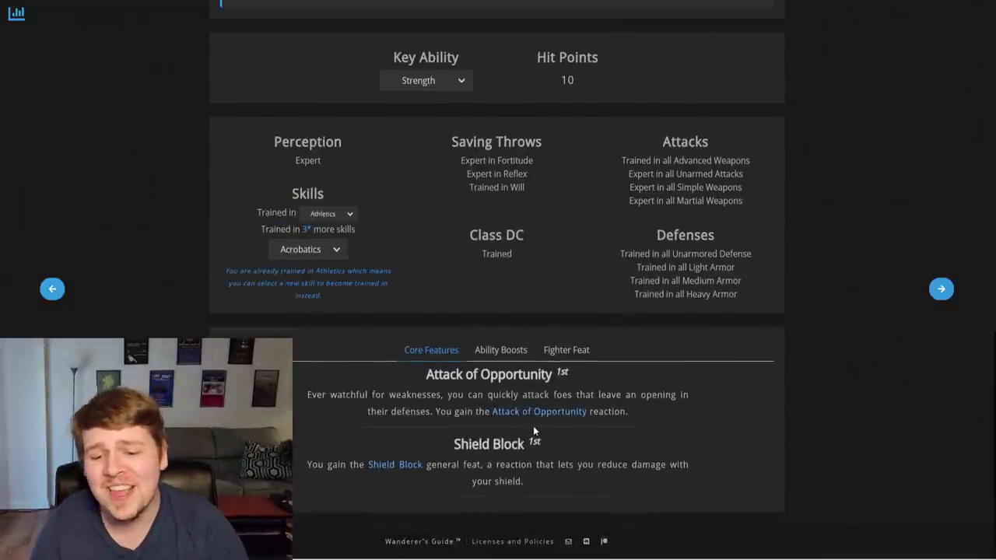
Step: Review the description of the fighter's Attack of Opportunity reaction
{"action": "left_click", "coordinate": [542, 414]}
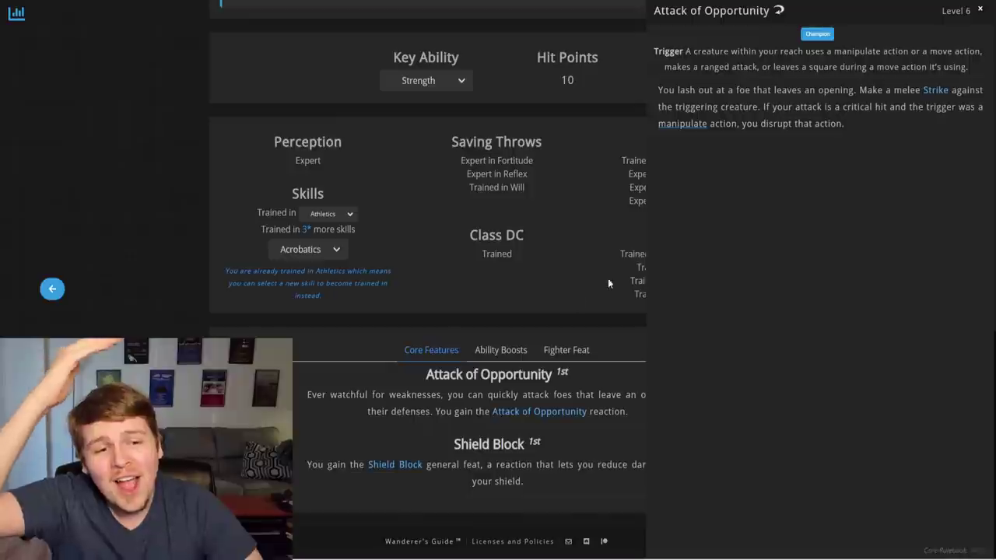
{"action": "left_click", "coordinate": [370, 371]}
Step: Set the four level 1 class ability boosts to Dexterity, Strength, Constitution and Wisdom
{"action": "left_click", "coordinate": [501, 349]}
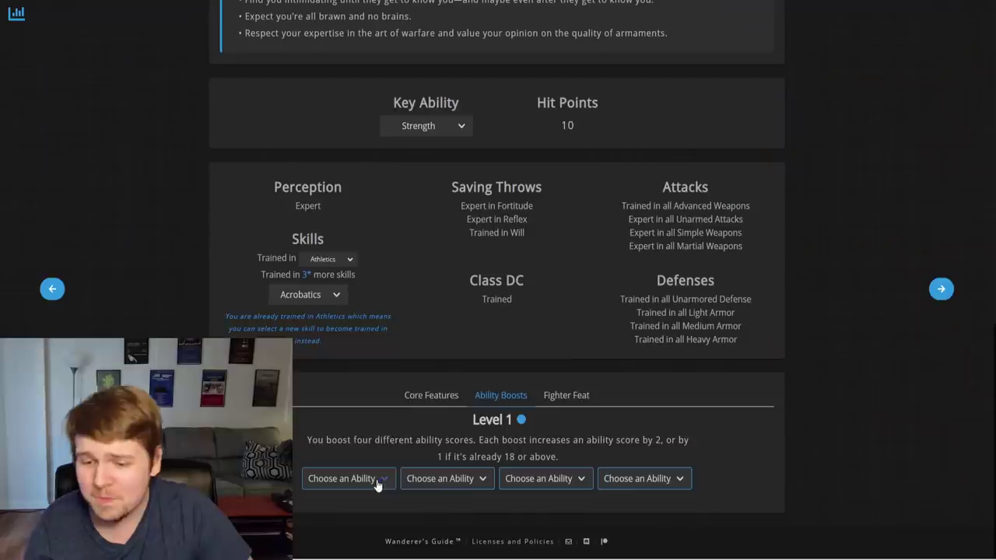
{"action": "left_click", "coordinate": [376, 478]}
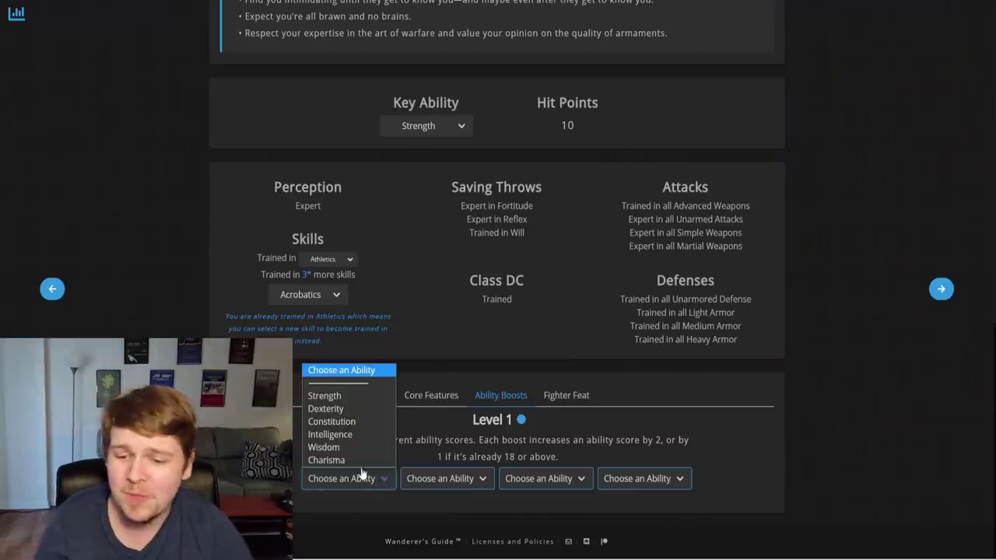
{"action": "left_click", "coordinate": [339, 409]}
{"action": "left_click", "coordinate": [466, 478]}
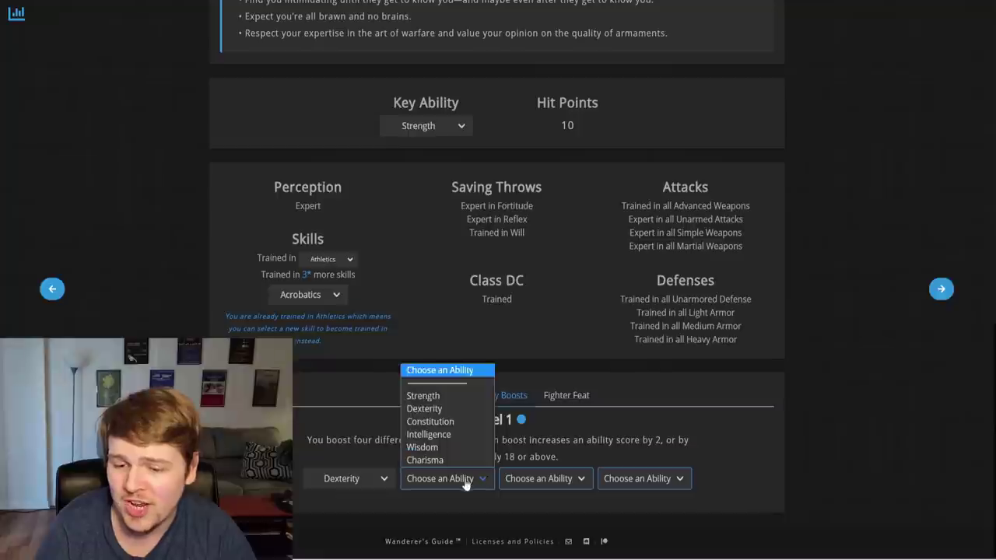
{"action": "left_click", "coordinate": [428, 396]}
{"action": "left_click", "coordinate": [545, 478]}
{"action": "left_click", "coordinate": [519, 395]}
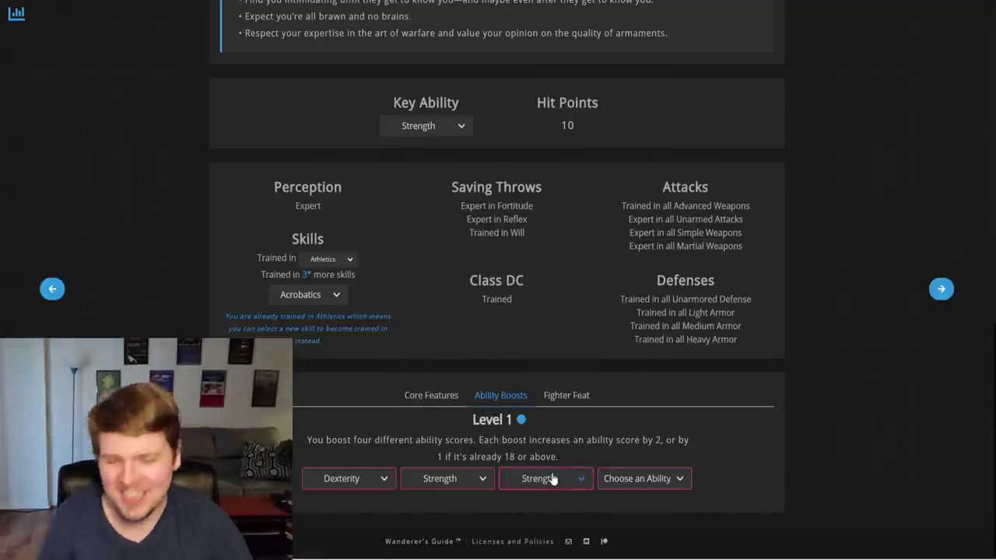
{"action": "left_click", "coordinate": [553, 478]}
{"action": "left_click", "coordinate": [537, 420]}
{"action": "left_click", "coordinate": [627, 479]}
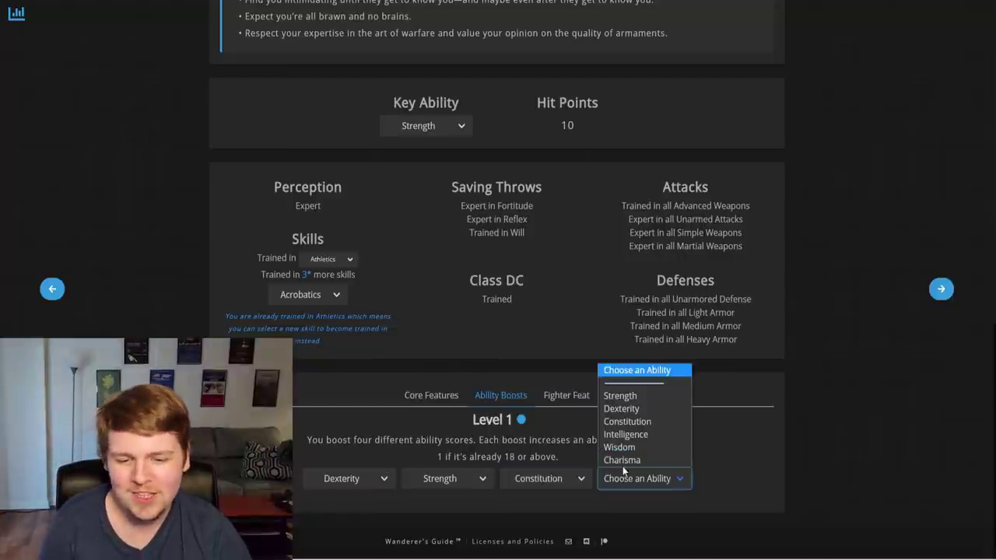
{"action": "left_click", "coordinate": [619, 447]}
Step: Choose Power Attack as the level 1 fighter class feat
{"action": "left_click", "coordinate": [566, 395]}
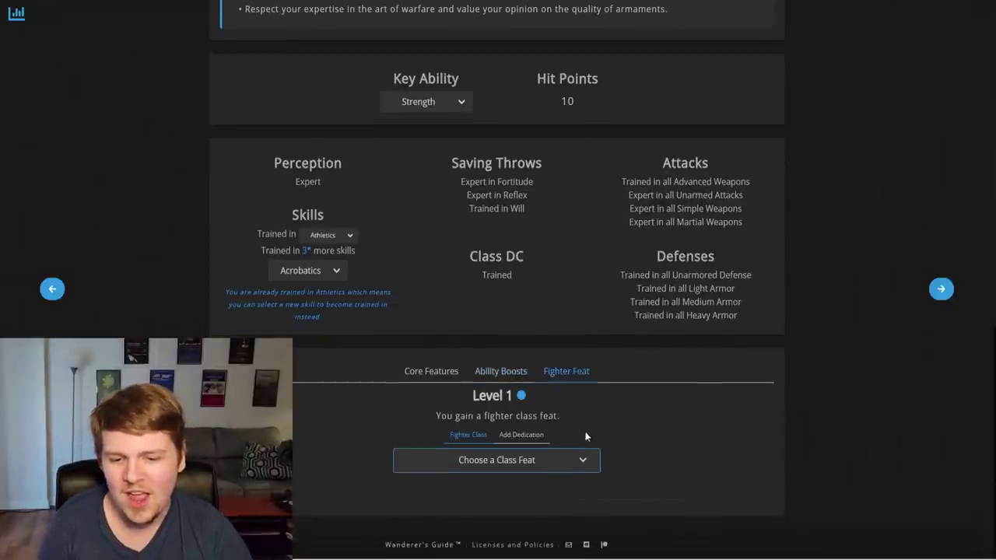
{"action": "left_click", "coordinate": [533, 434]}
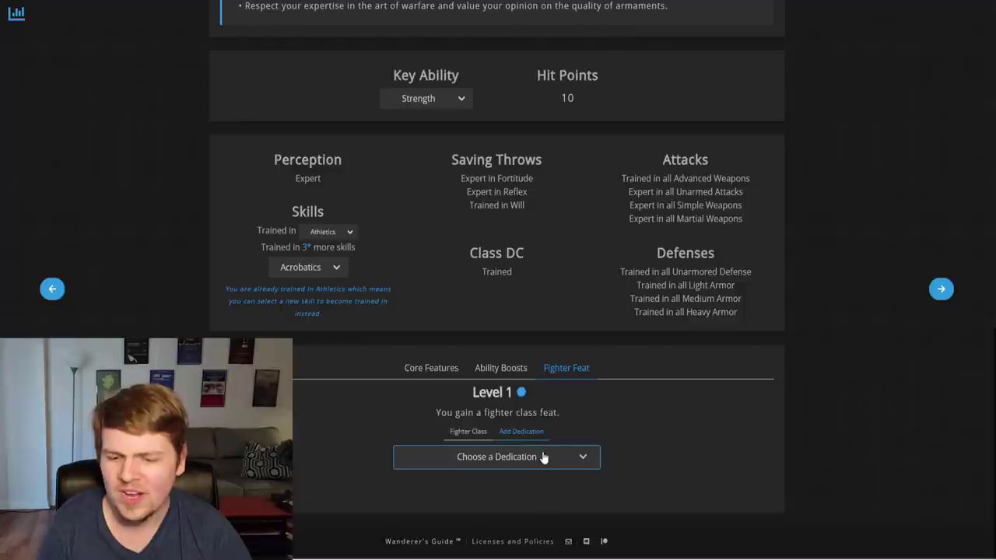
{"action": "left_click", "coordinate": [585, 458]}
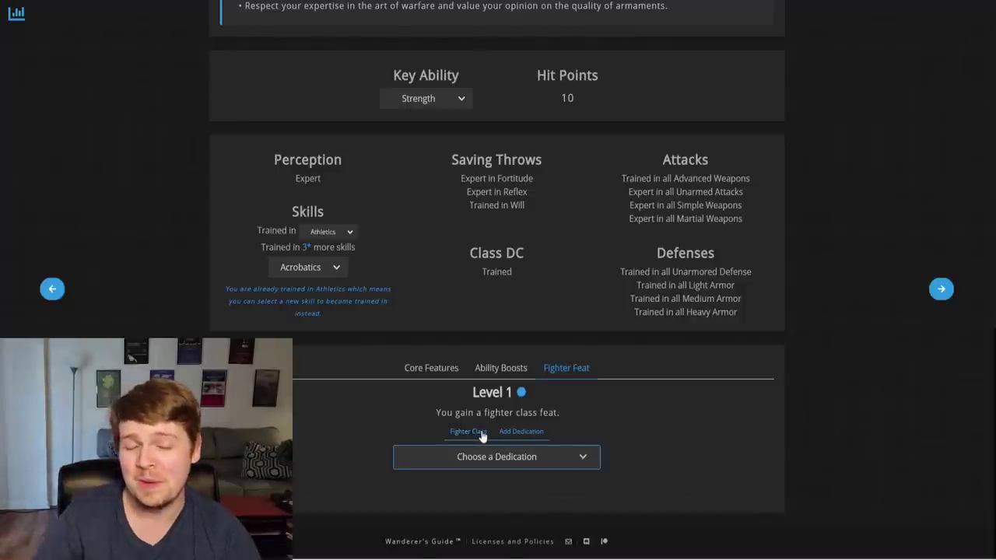
{"action": "left_click", "coordinate": [482, 433]}
{"action": "left_click", "coordinate": [574, 460]}
{"action": "scroll", "coordinate": [653, 394], "scroll_direction": "down", "scroll_amount": 2}
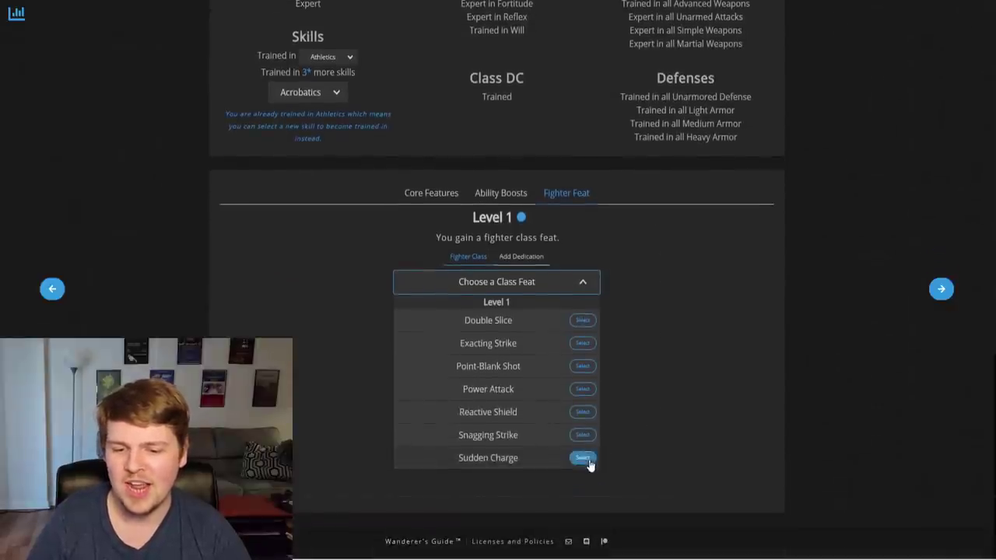
{"action": "left_click", "coordinate": [593, 388]}
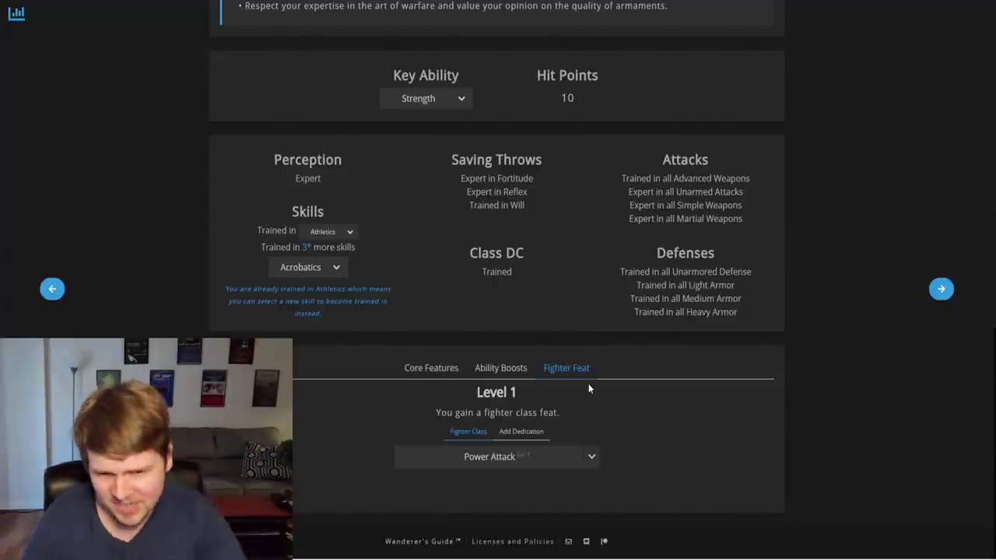
Step: Continue to the Finalize stage and set the additional skill training to Medicine, Stealth and Survival
{"action": "key", "text": "Right"}
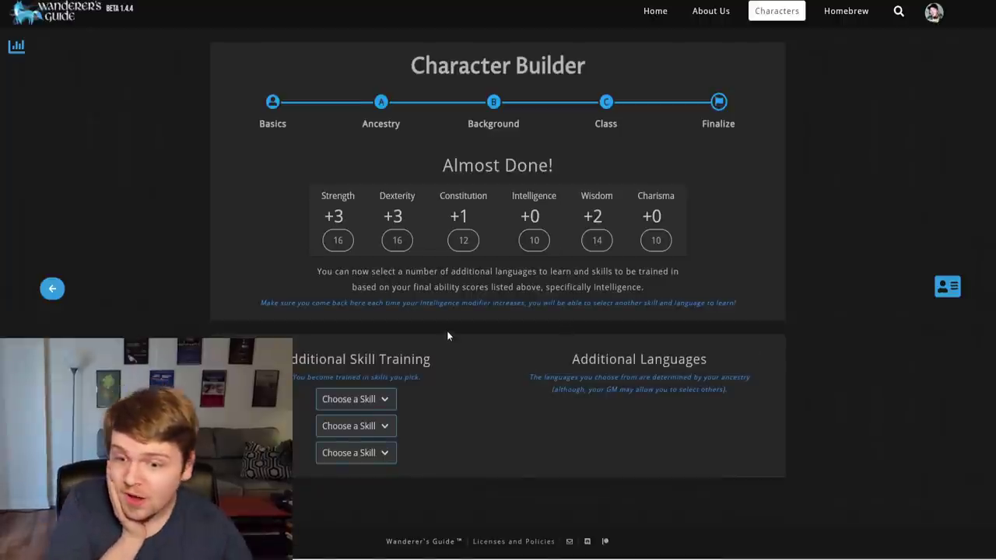
{"action": "left_click", "coordinate": [377, 399]}
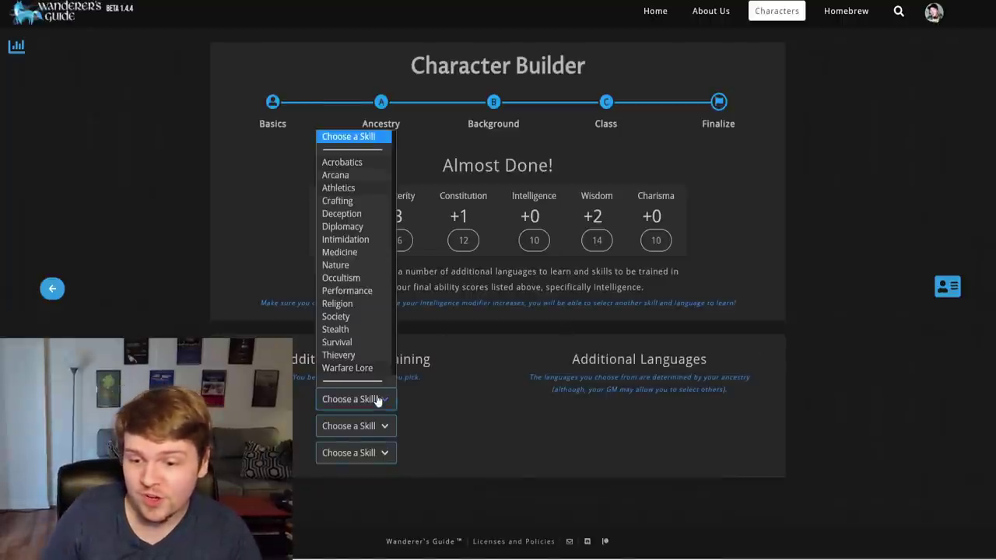
{"action": "left_click", "coordinate": [350, 253]}
{"action": "left_click", "coordinate": [360, 426]}
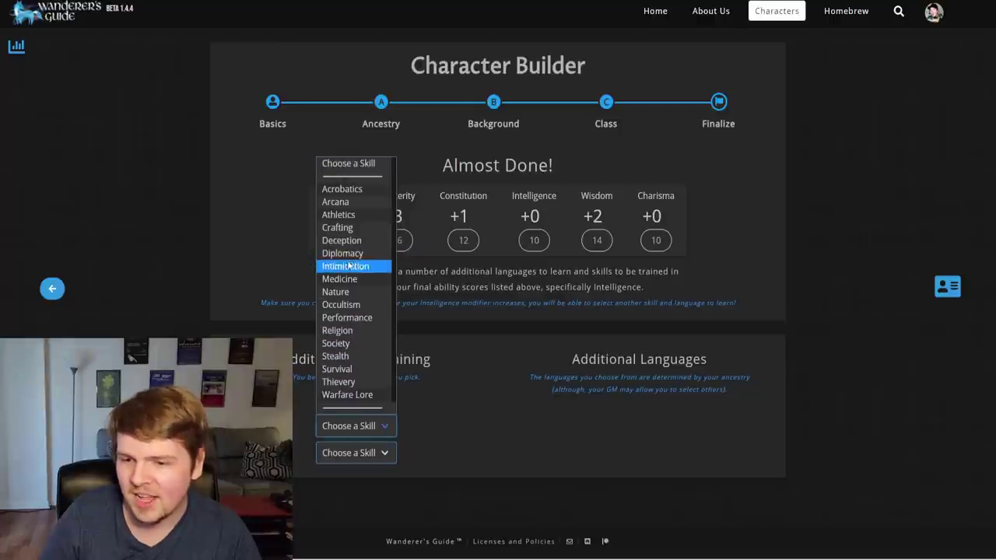
{"action": "left_click", "coordinate": [348, 355]}
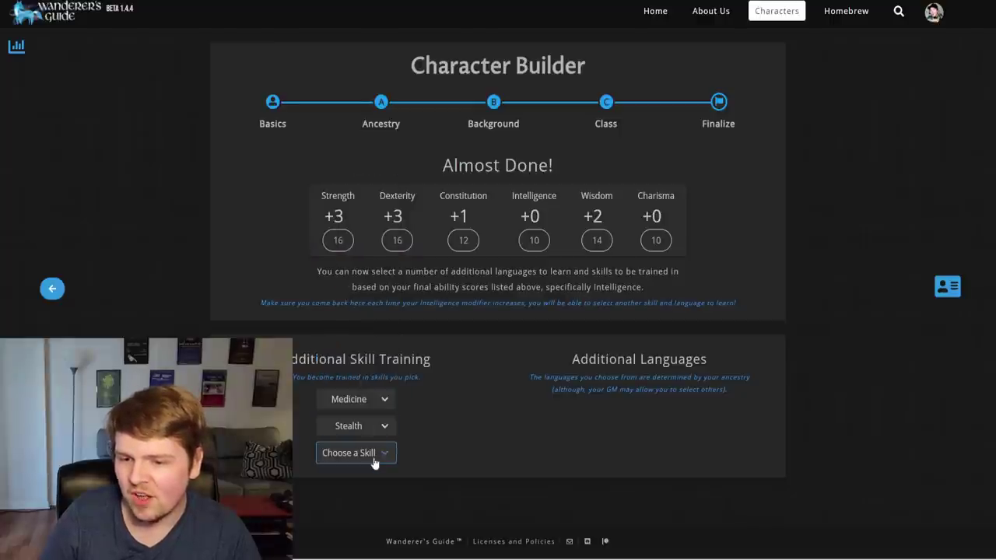
{"action": "left_click", "coordinate": [379, 452]}
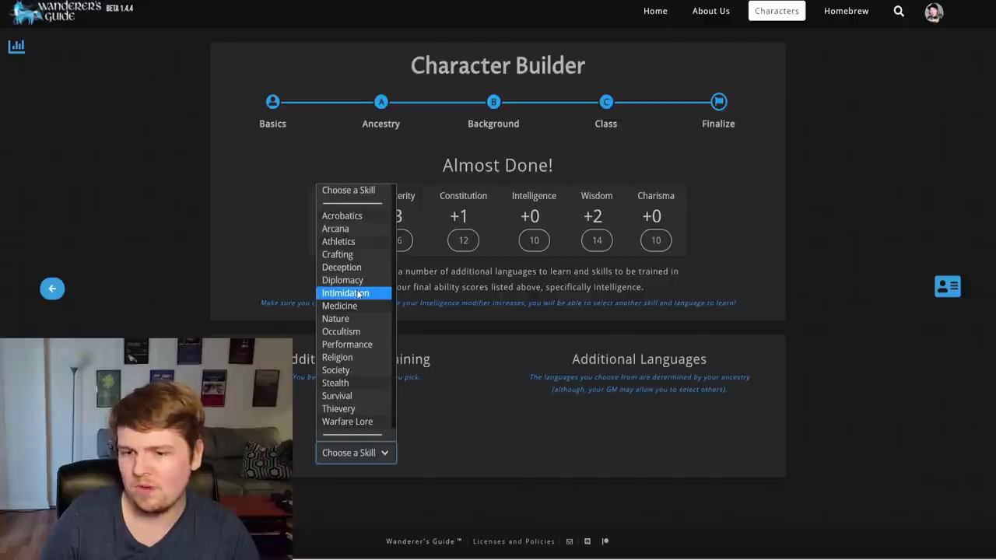
{"action": "left_click", "coordinate": [363, 396]}
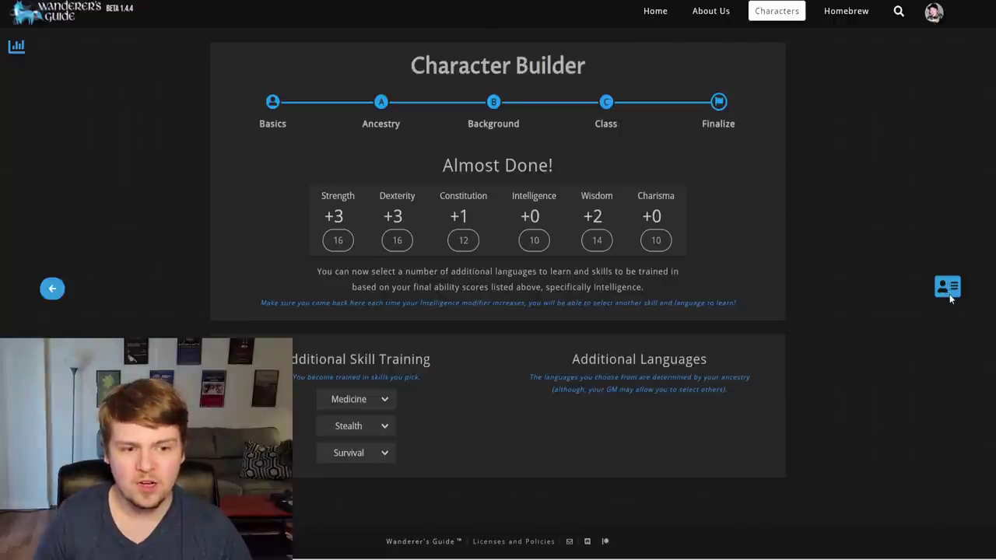
Step: Open the finished character's sheet and check the contents of the coin pouch in the inventory
{"action": "left_click", "coordinate": [948, 294]}
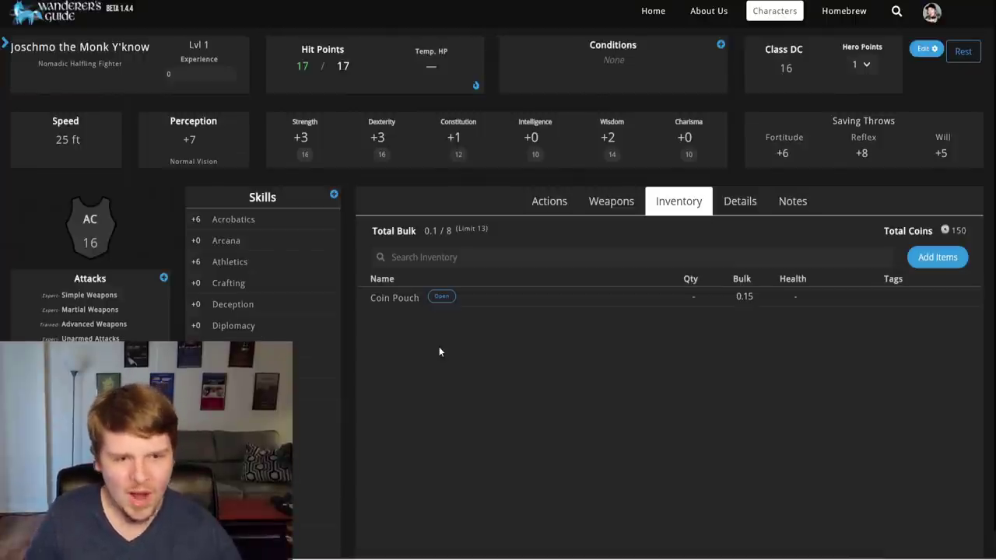
{"action": "left_click", "coordinate": [442, 297]}
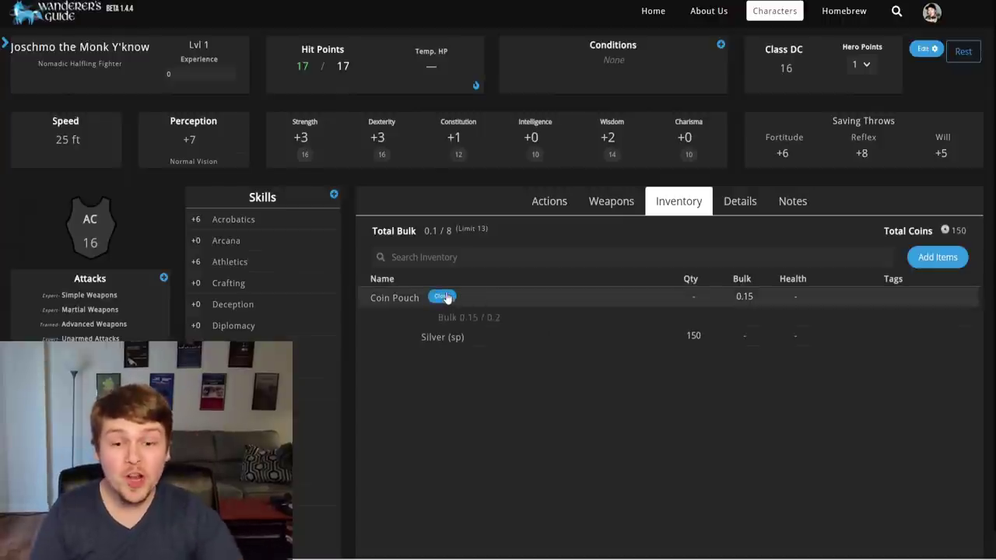
{"action": "left_click", "coordinate": [443, 297]}
Step: Buy the Adventurer's Pack from the Kit category of the general items
{"action": "left_click", "coordinate": [937, 258]}
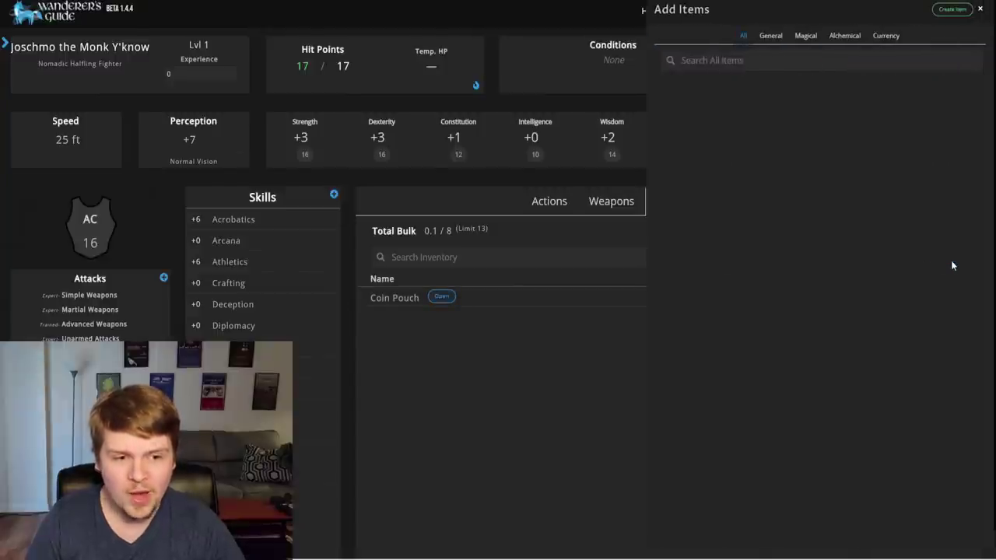
{"action": "left_click", "coordinate": [771, 39]}
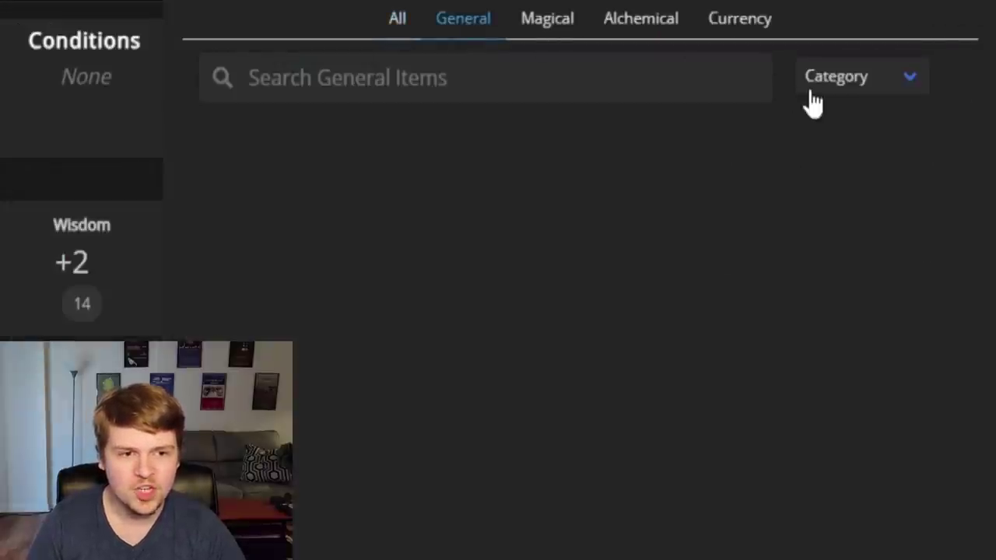
{"action": "left_click", "coordinate": [913, 64]}
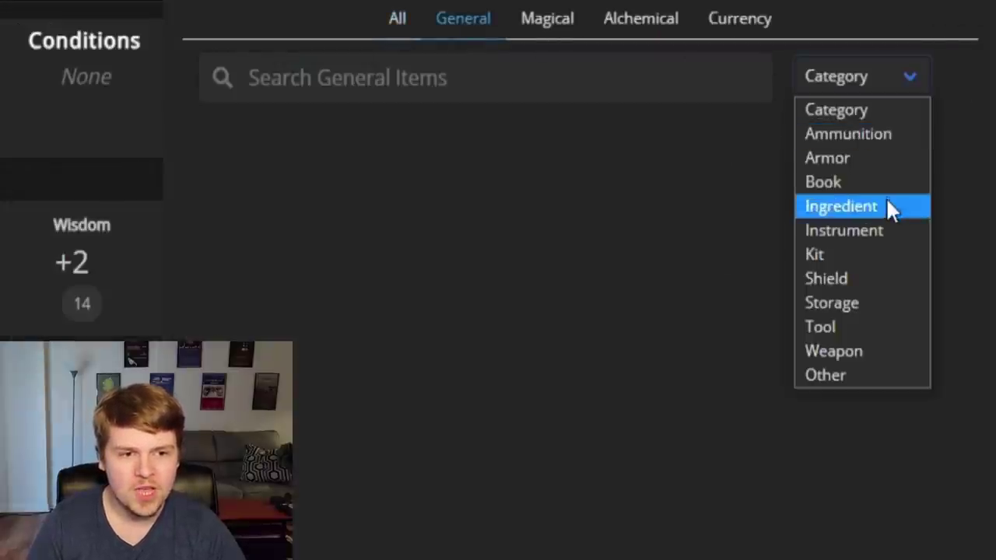
{"action": "left_click", "coordinate": [851, 254]}
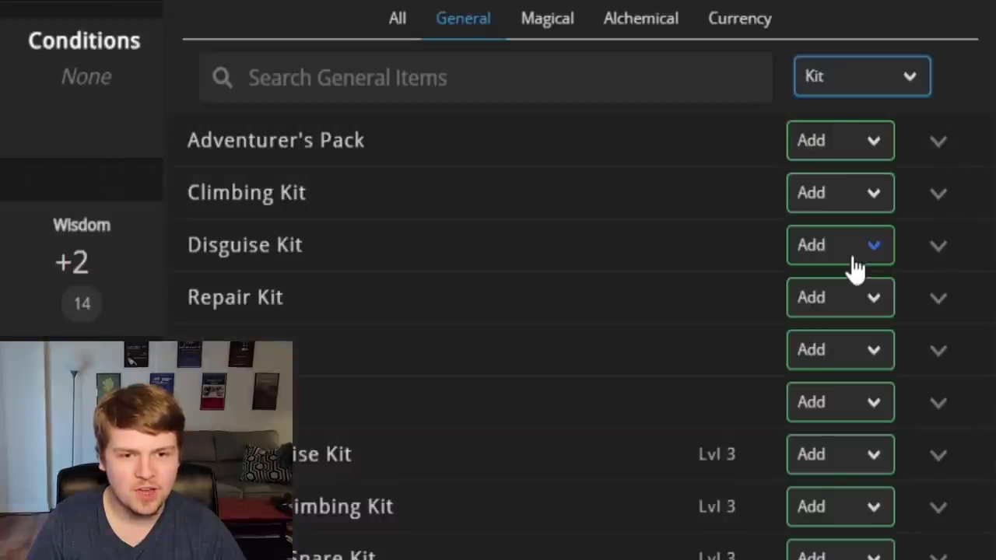
{"action": "left_click", "coordinate": [871, 145]}
{"action": "left_click", "coordinate": [831, 222]}
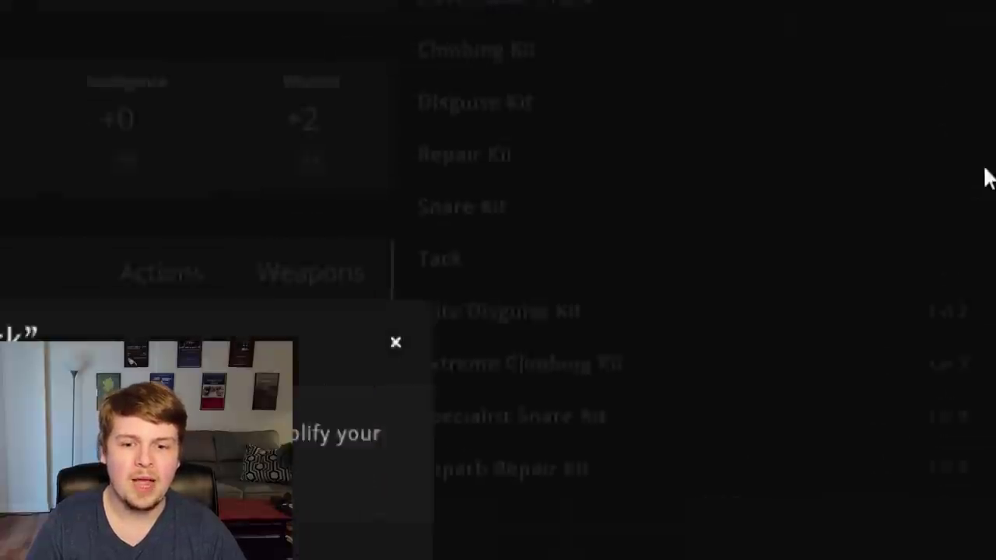
{"action": "left_click", "coordinate": [537, 289]}
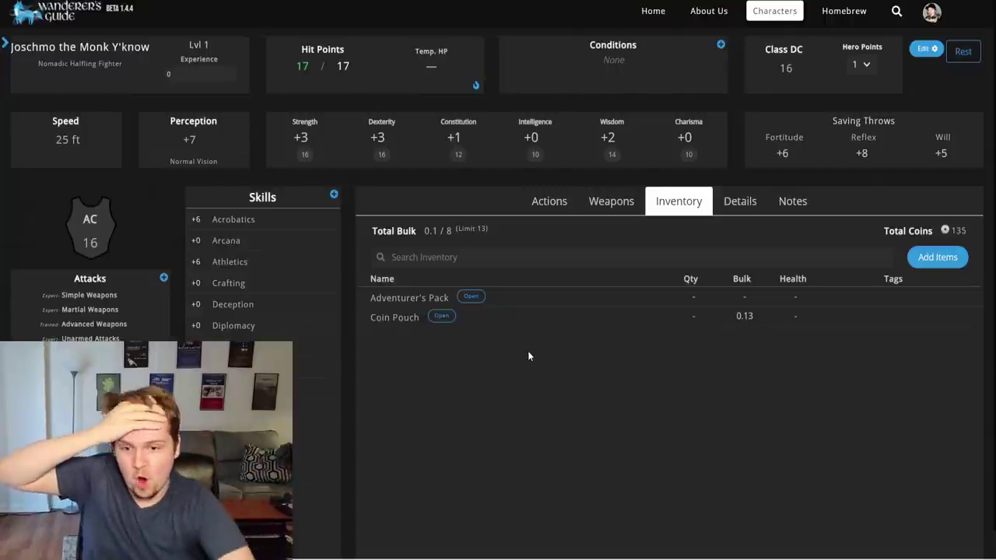
Step: Review the Adventurer's Pack's description, storage location and health details
{"action": "left_click", "coordinate": [471, 296]}
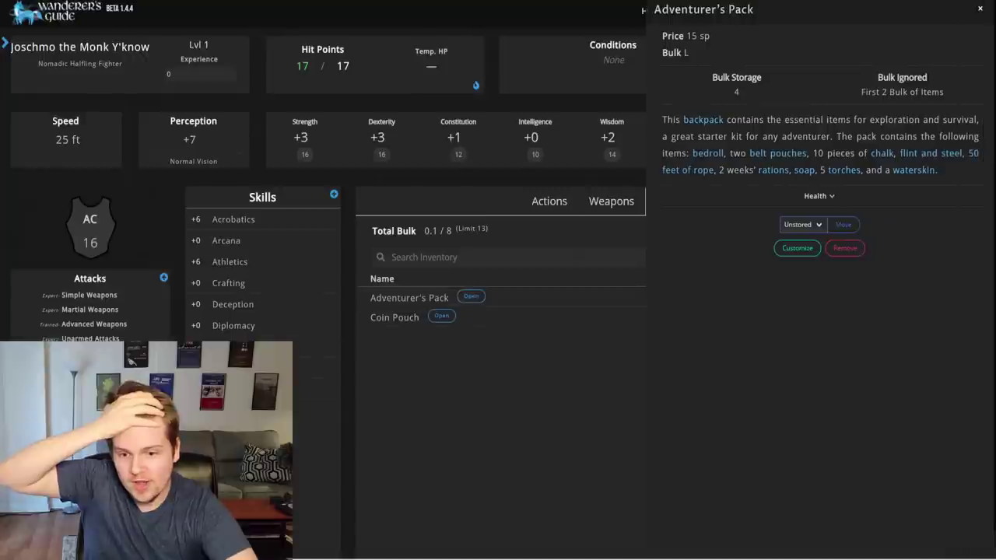
{"action": "left_click", "coordinate": [820, 228]}
{"action": "left_click", "coordinate": [822, 237]}
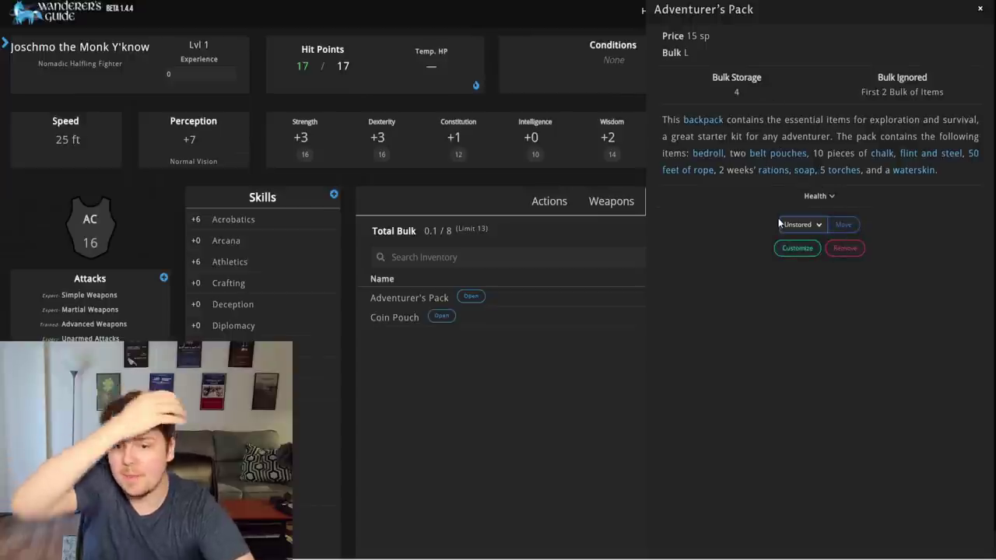
{"action": "left_click", "coordinate": [814, 197]}
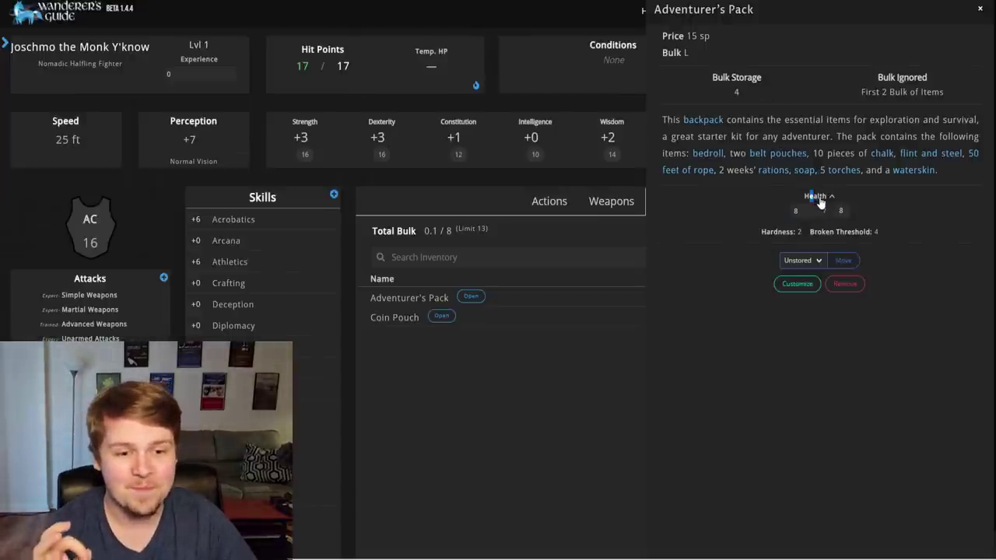
{"action": "left_click", "coordinate": [814, 198]}
{"action": "left_click", "coordinate": [484, 303]}
Step: Expand the Adventurer's Pack and examine its items, including the Belt Pouch and the Rations' storage location options
{"action": "left_click", "coordinate": [471, 296]}
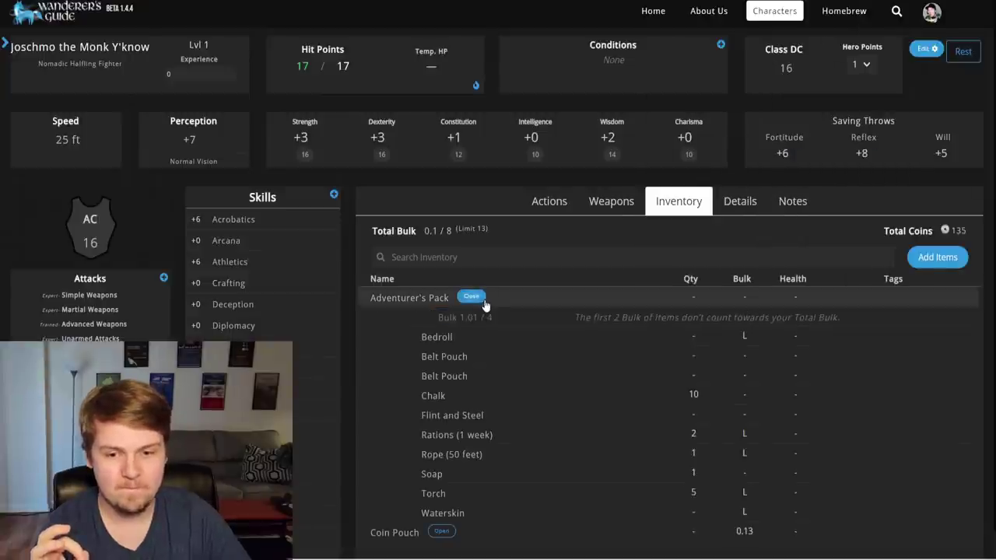
{"action": "scroll", "coordinate": [469, 370], "scroll_direction": "down", "scroll_amount": 1}
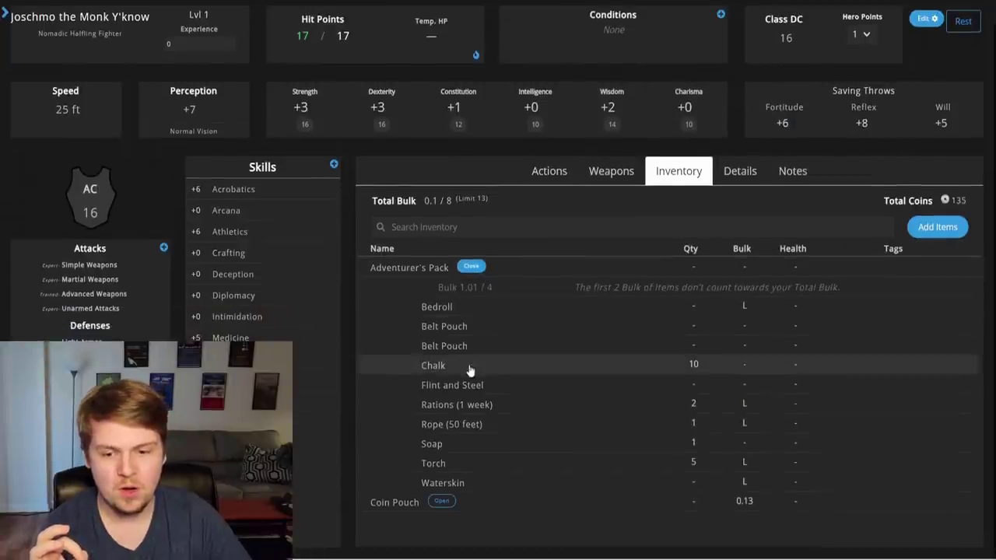
{"action": "left_click", "coordinate": [477, 312]}
{"action": "left_click", "coordinate": [389, 352]}
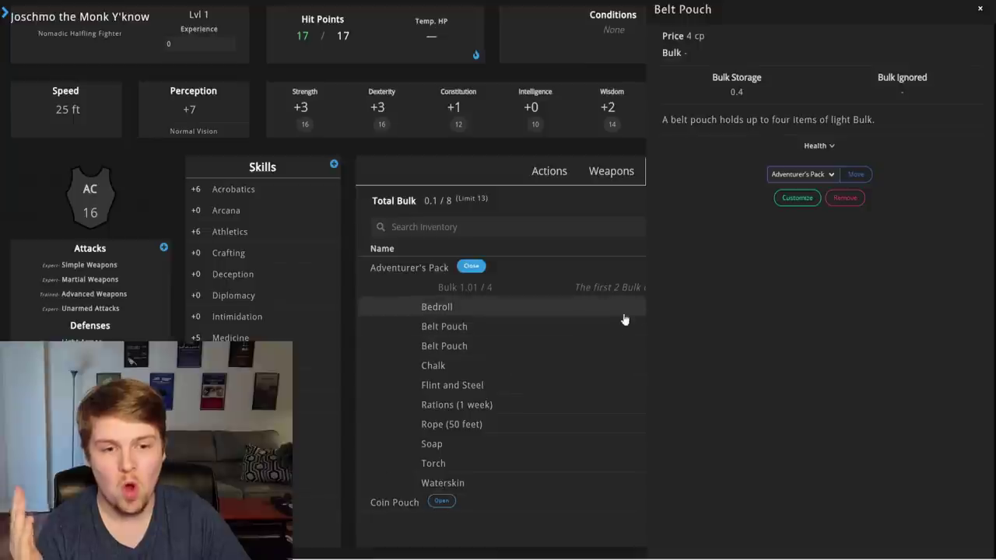
{"action": "left_click", "coordinate": [564, 403]}
{"action": "left_click", "coordinate": [560, 327]}
{"action": "left_click", "coordinate": [558, 366]}
{"action": "left_click", "coordinate": [553, 402]}
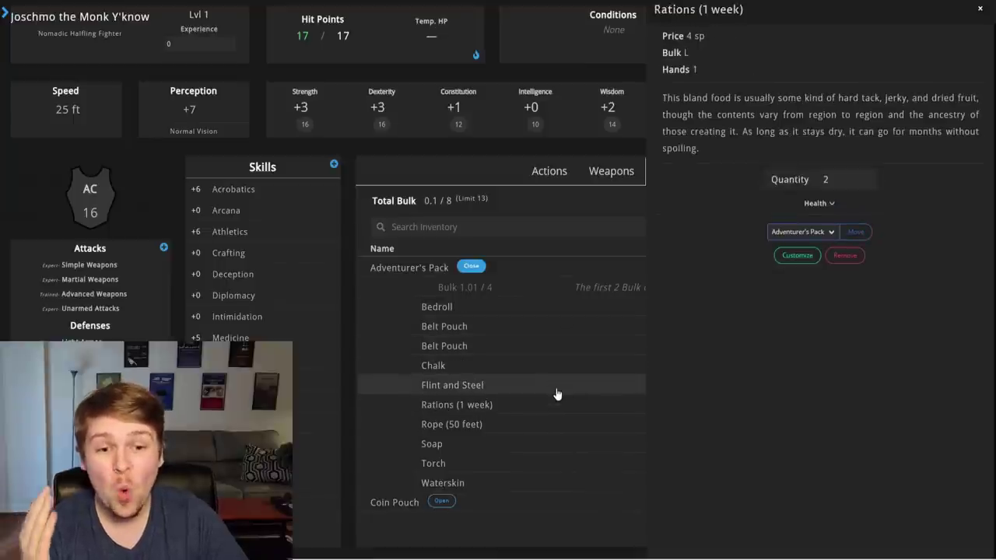
{"action": "left_click", "coordinate": [828, 232]}
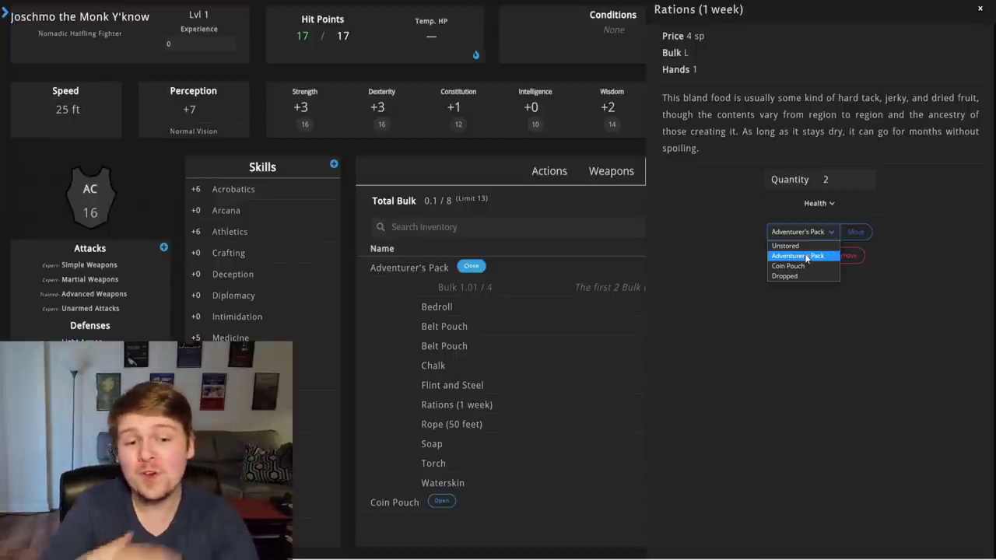
{"action": "left_click", "coordinate": [806, 257]}
{"action": "key", "text": "Escape"}
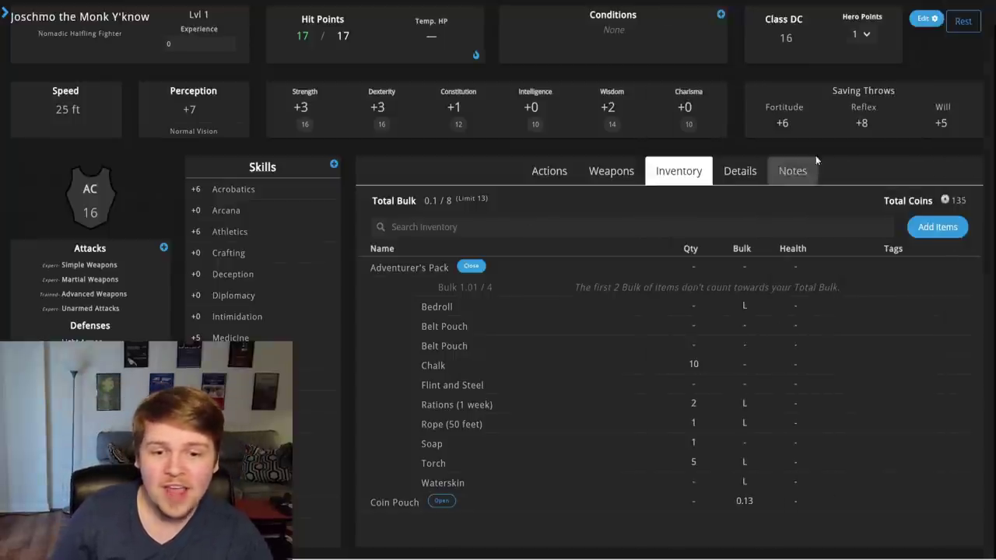
Step: Find the Bandolier among all available items and buy it for the character
{"action": "left_click", "coordinate": [939, 227]}
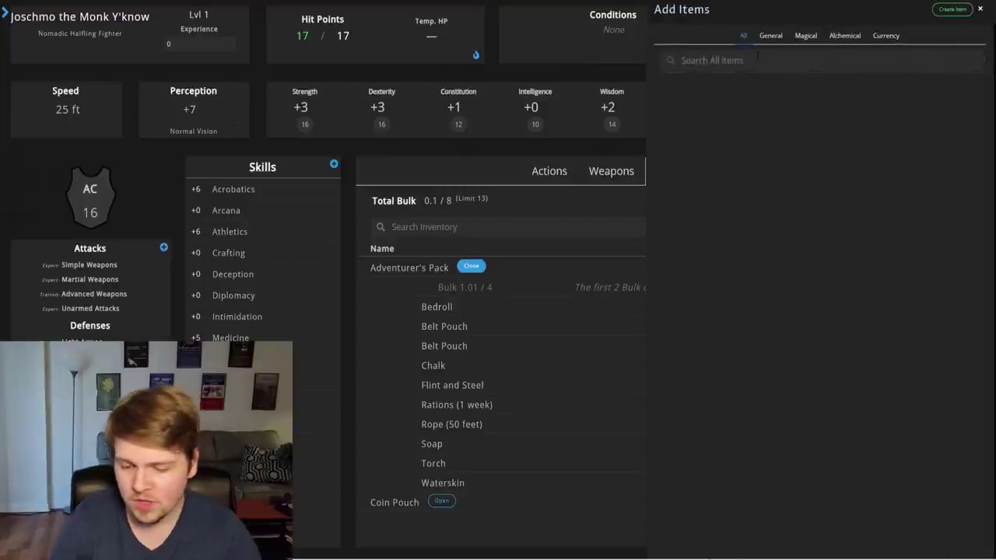
{"action": "type", "text": "bandoll"}
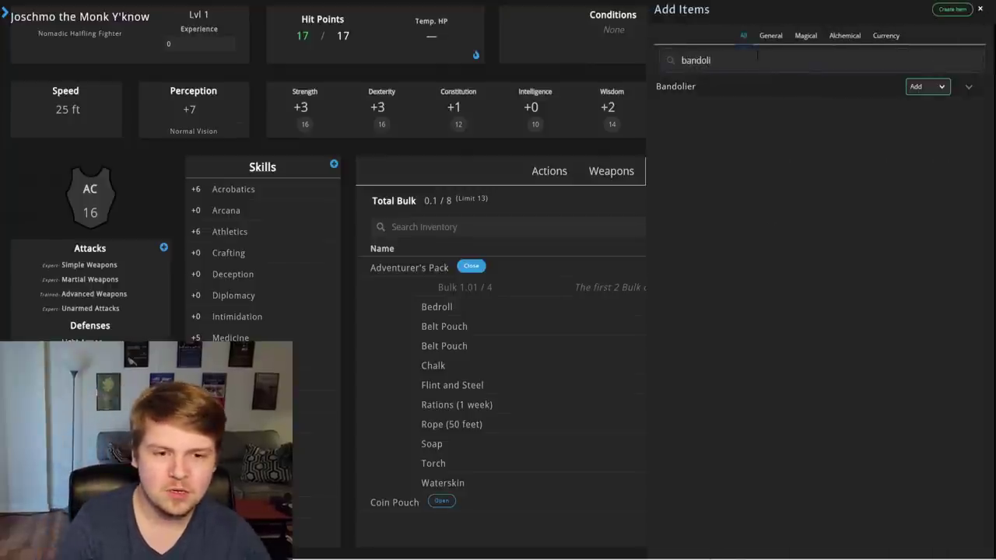
{"action": "left_click", "coordinate": [935, 91]}
{"action": "left_click", "coordinate": [918, 120]}
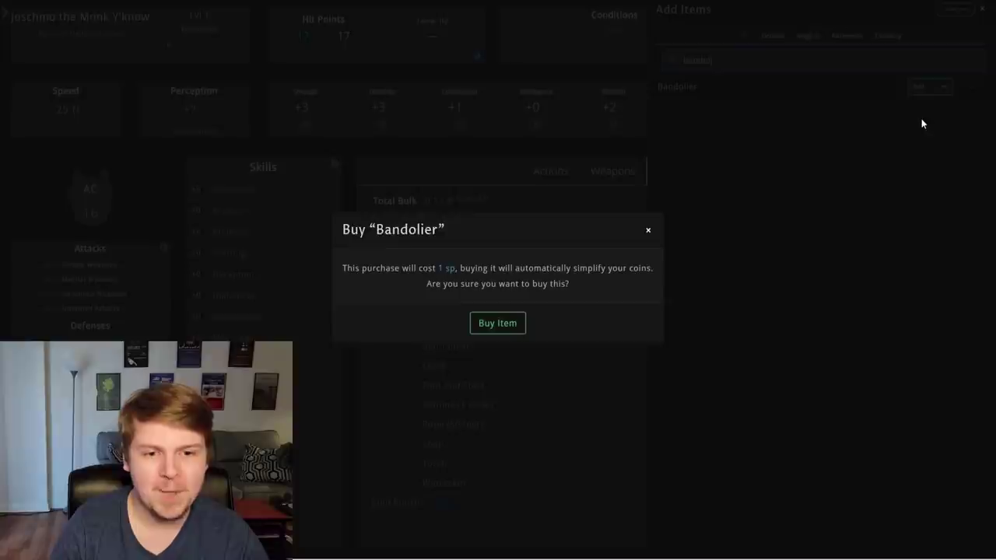
{"action": "left_click", "coordinate": [486, 330]}
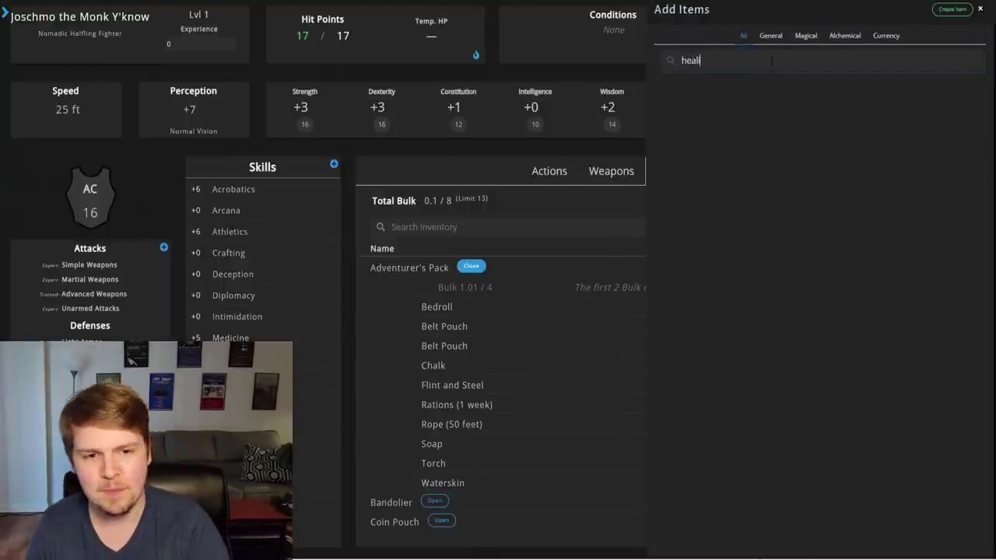
Step: Search the items for "healing potion" and buy one Healing Potion (minor)
{"action": "type", "text": "ing potion"}
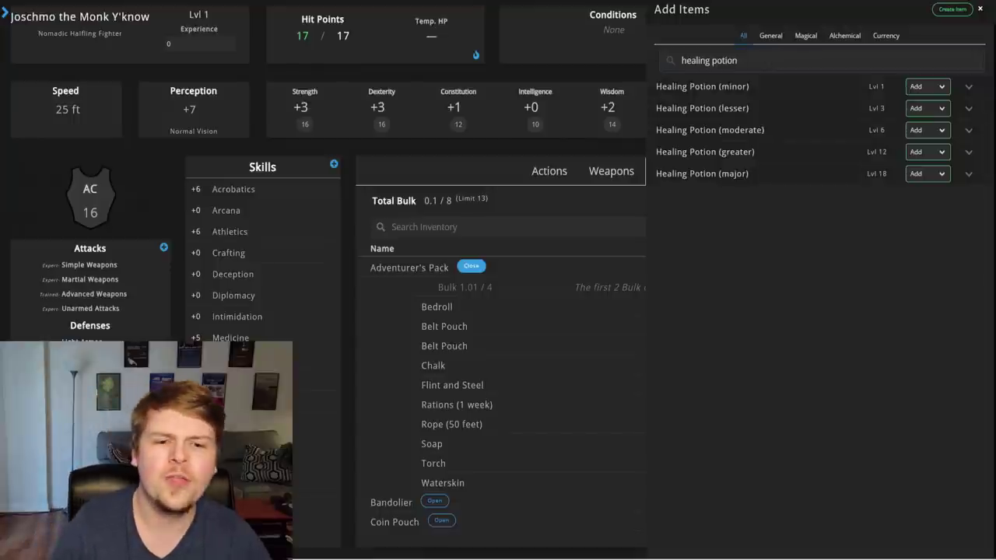
{"action": "left_click", "coordinate": [942, 87]}
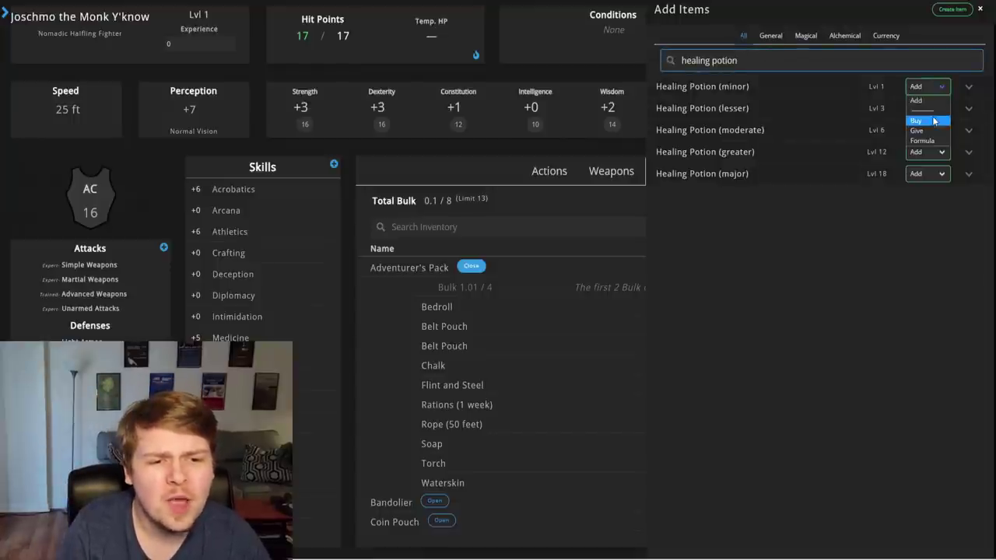
{"action": "left_click", "coordinate": [934, 122]}
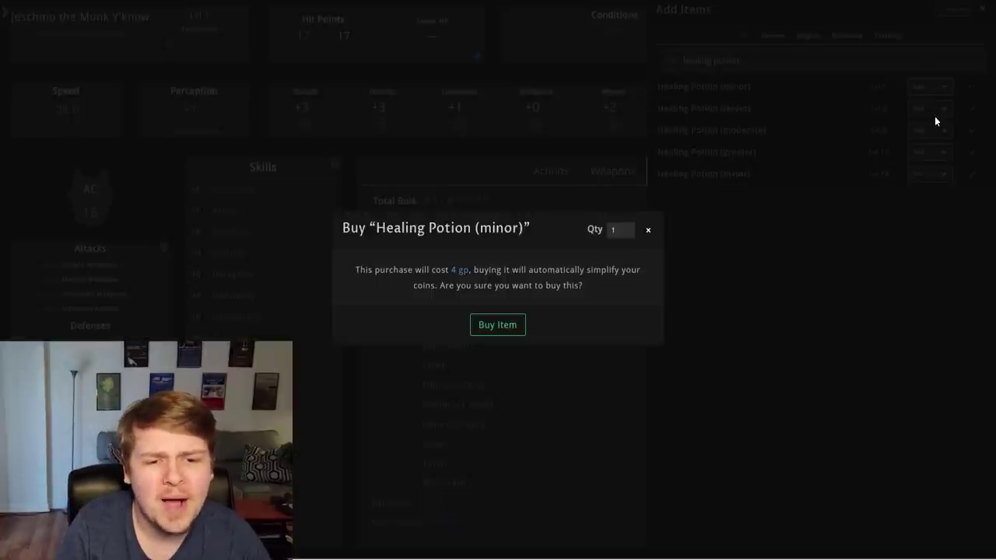
{"action": "left_click", "coordinate": [523, 327]}
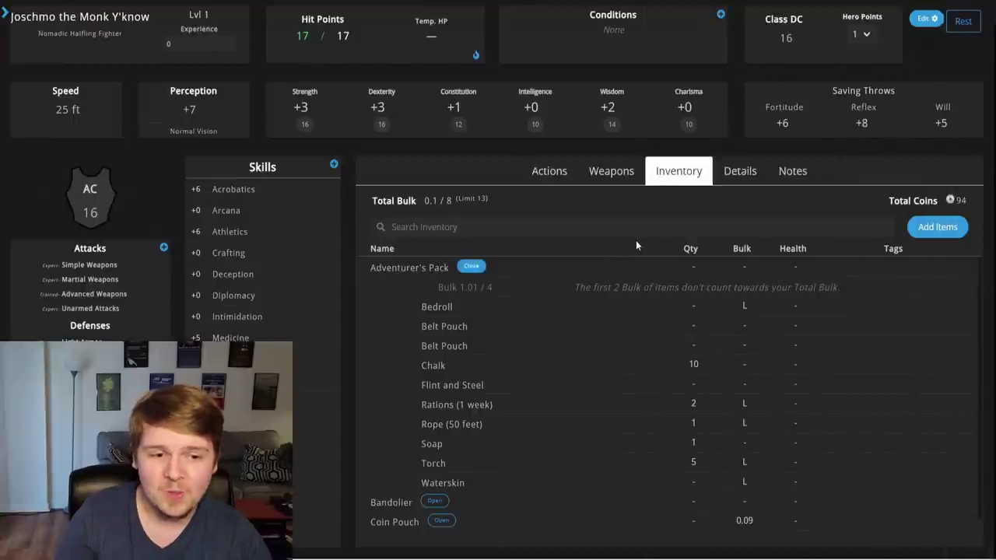
Step: Collapse the Adventurer's Pack in the inventory and move the Healing Potion (minor) into the Bandolier
{"action": "scroll", "coordinate": [512, 514], "scroll_direction": "down", "scroll_amount": 1}
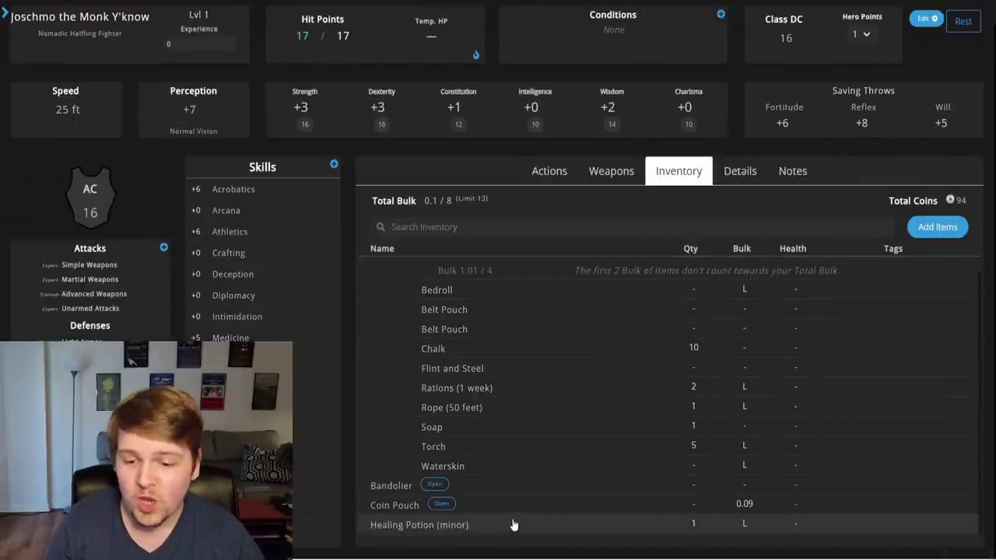
{"action": "scroll", "coordinate": [503, 514], "scroll_direction": "up", "scroll_amount": 3}
{"action": "left_click", "coordinate": [473, 296]}
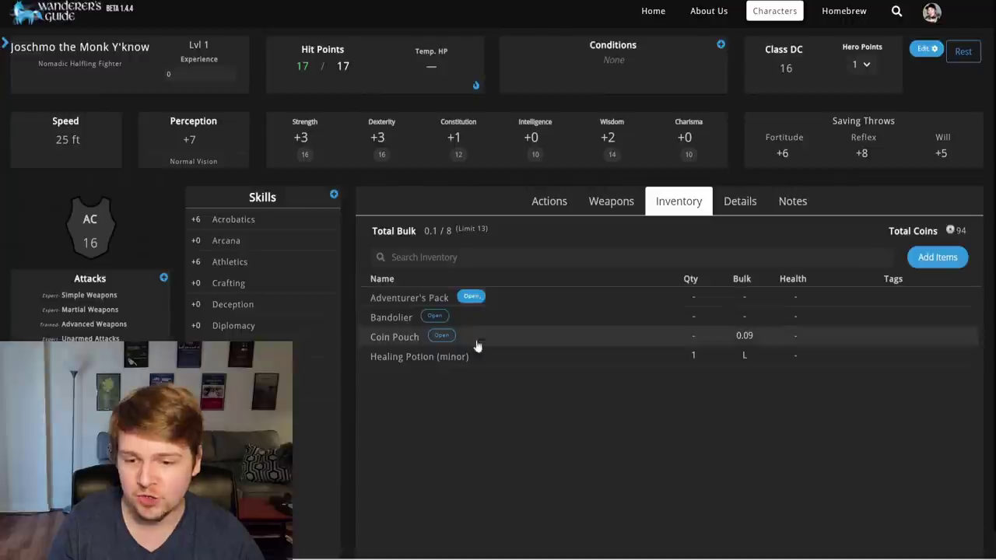
{"action": "left_click", "coordinate": [483, 362]}
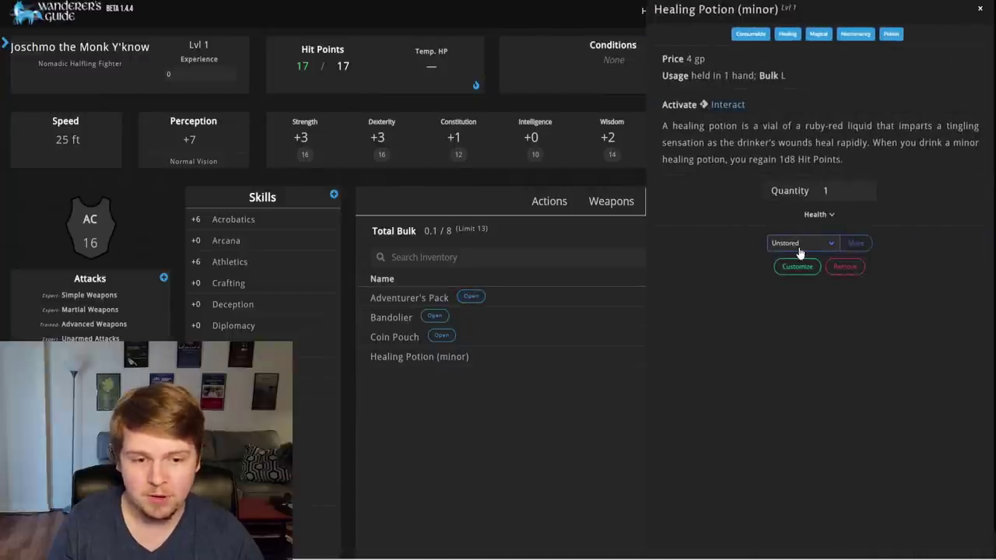
{"action": "left_click", "coordinate": [806, 245]}
{"action": "left_click", "coordinate": [790, 278]}
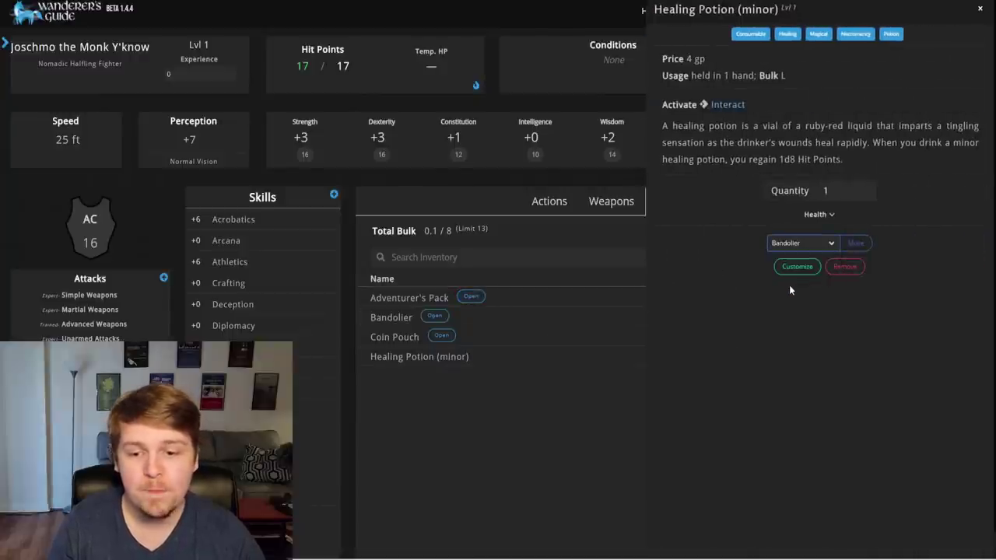
{"action": "left_click", "coordinate": [855, 247]}
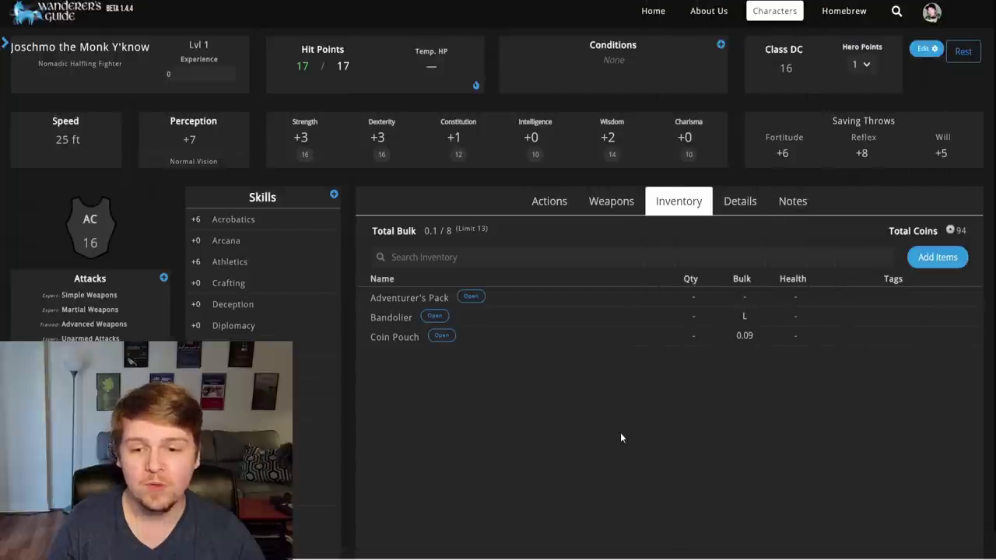
Step: Expand the Bandolier and review the details of the Healing Potion (minor) stored in it
{"action": "left_click", "coordinate": [422, 318]}
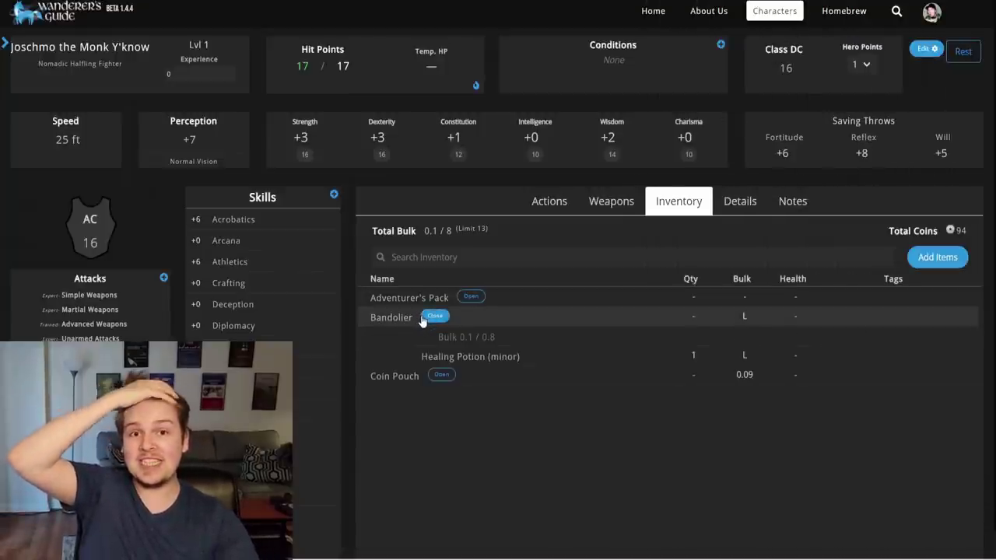
{"action": "left_click", "coordinate": [504, 358]}
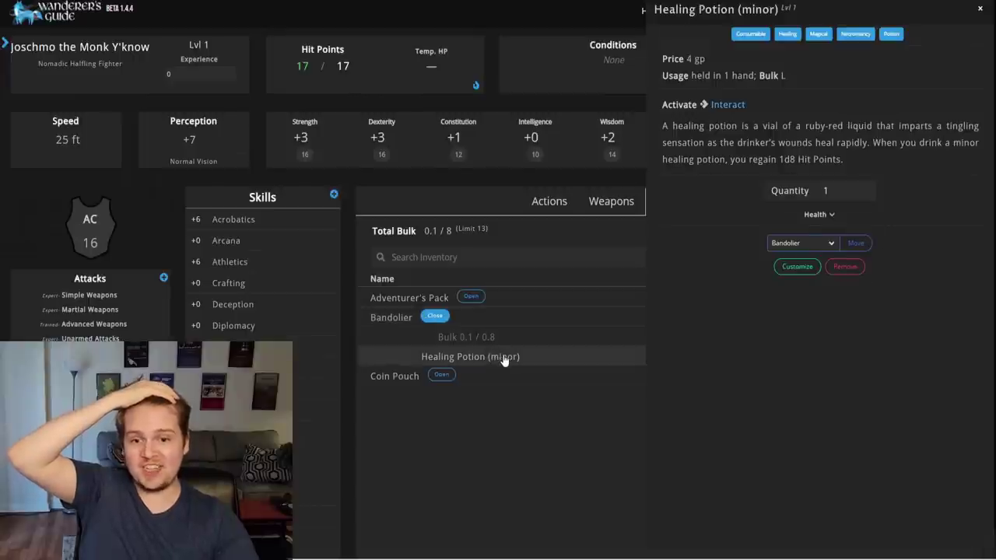
{"action": "left_click", "coordinate": [626, 449]}
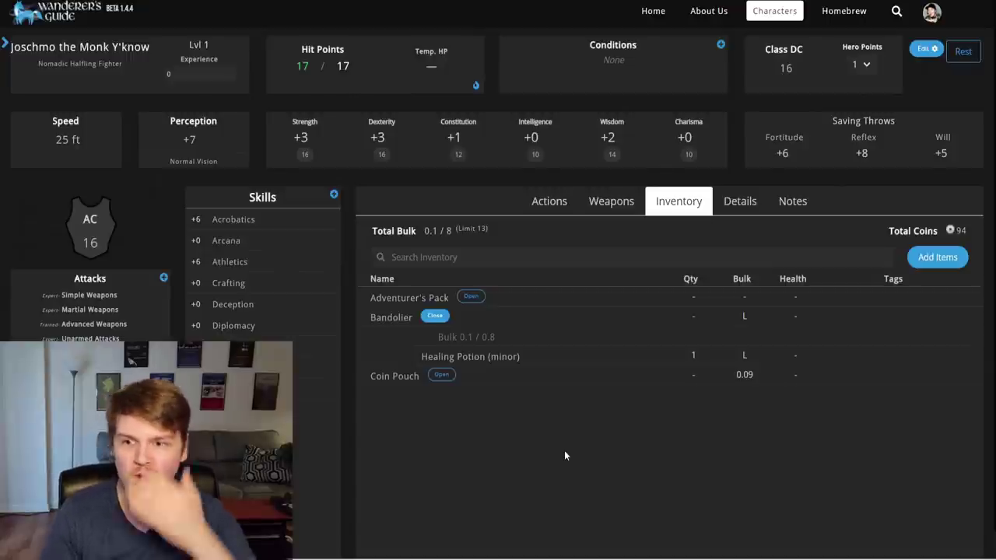
Step: Set the character's experience to 1000
{"action": "left_click", "coordinate": [168, 73]}
{"action": "double_click", "coordinate": [196, 59]}
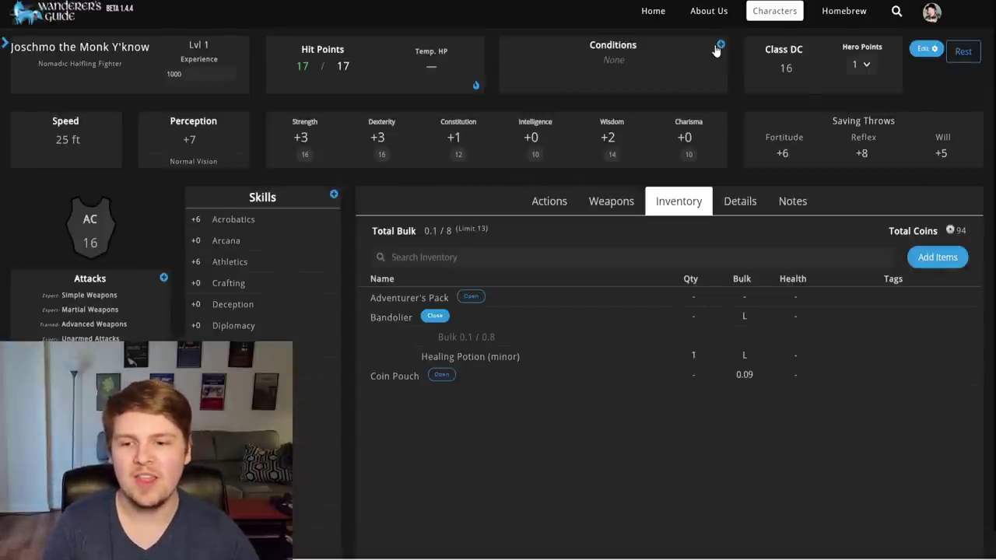
Step: Give the character the Frightened condition, read its description, and remove it
{"action": "left_click", "coordinate": [719, 46]}
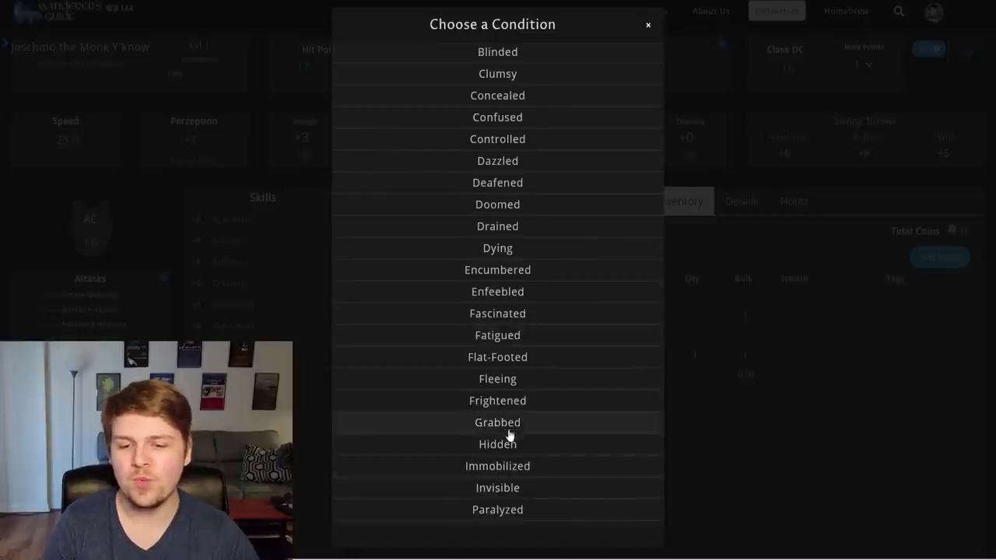
{"action": "left_click", "coordinate": [510, 401]}
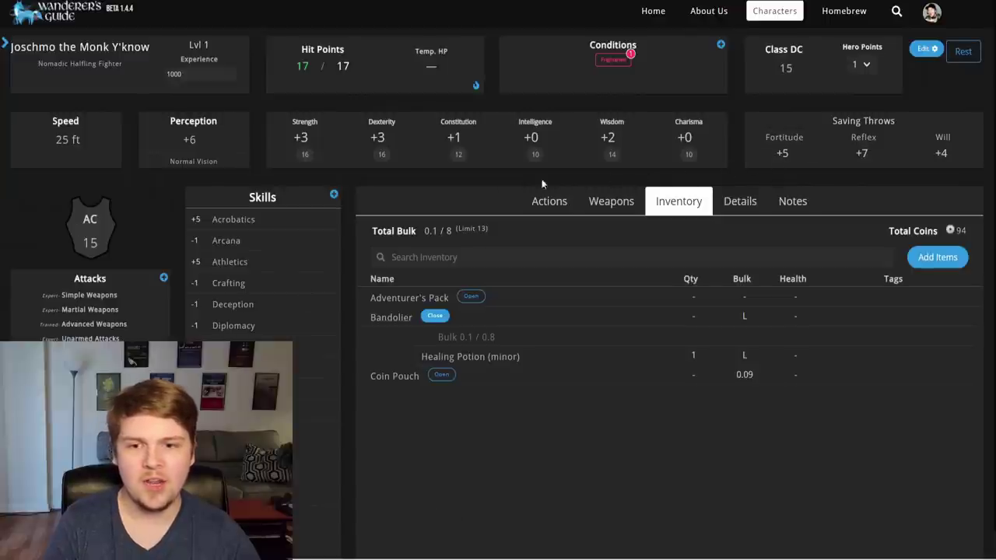
{"action": "left_click", "coordinate": [614, 60]}
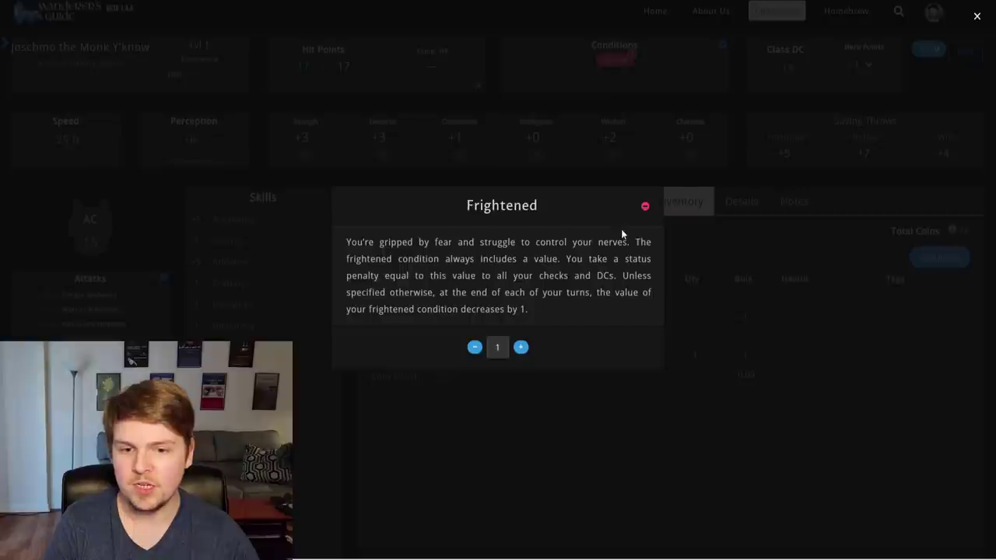
{"action": "left_click", "coordinate": [644, 206]}
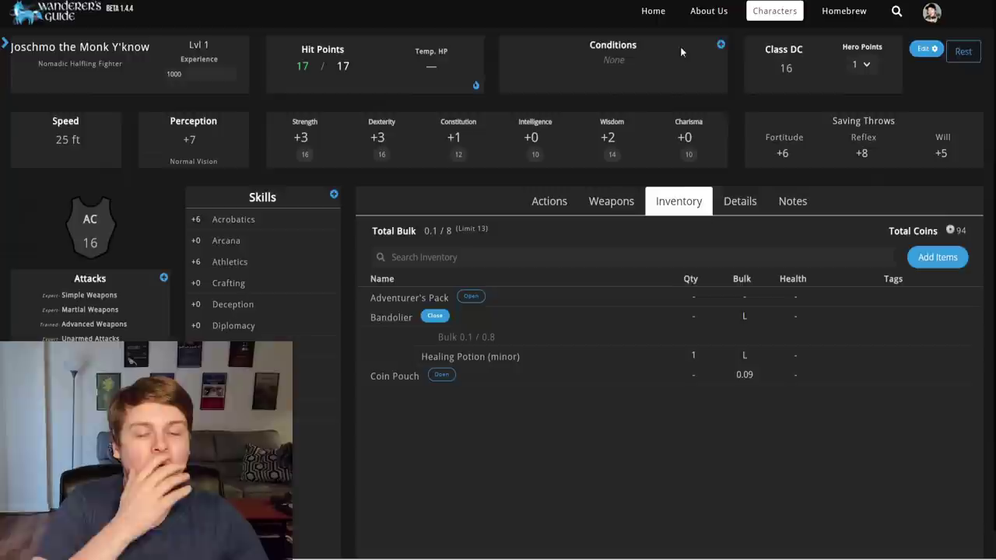
Step: Apply the Frightened condition once more and check its effect on the character's weapon attacks
{"action": "left_click", "coordinate": [721, 46]}
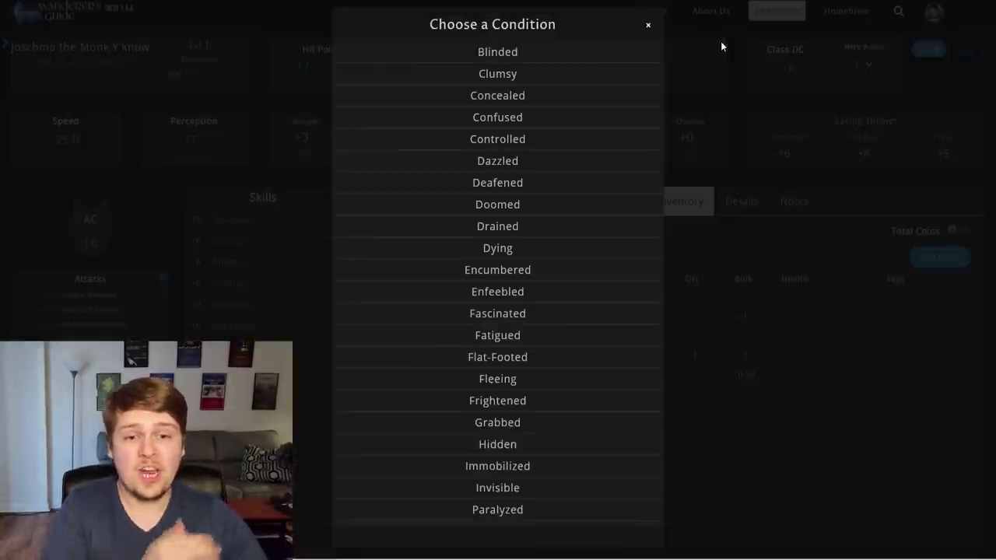
{"action": "left_click", "coordinate": [521, 399]}
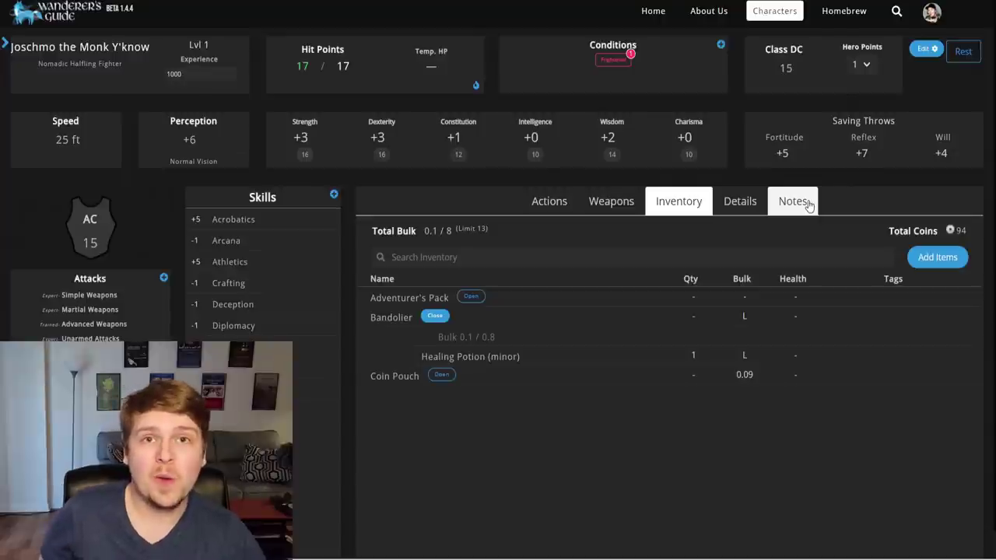
{"action": "scroll", "coordinate": [700, 233], "scroll_direction": "down", "scroll_amount": 1}
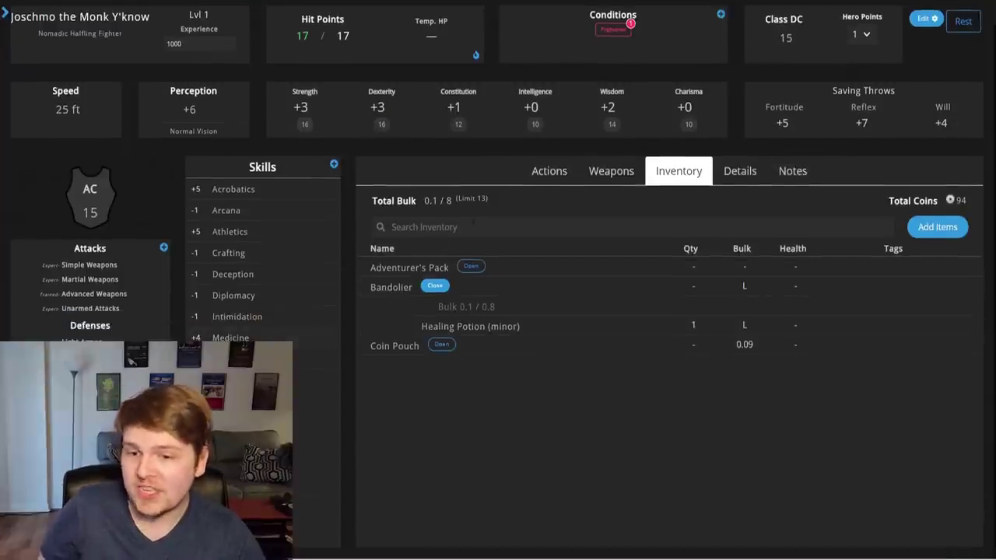
{"action": "left_click", "coordinate": [602, 172]}
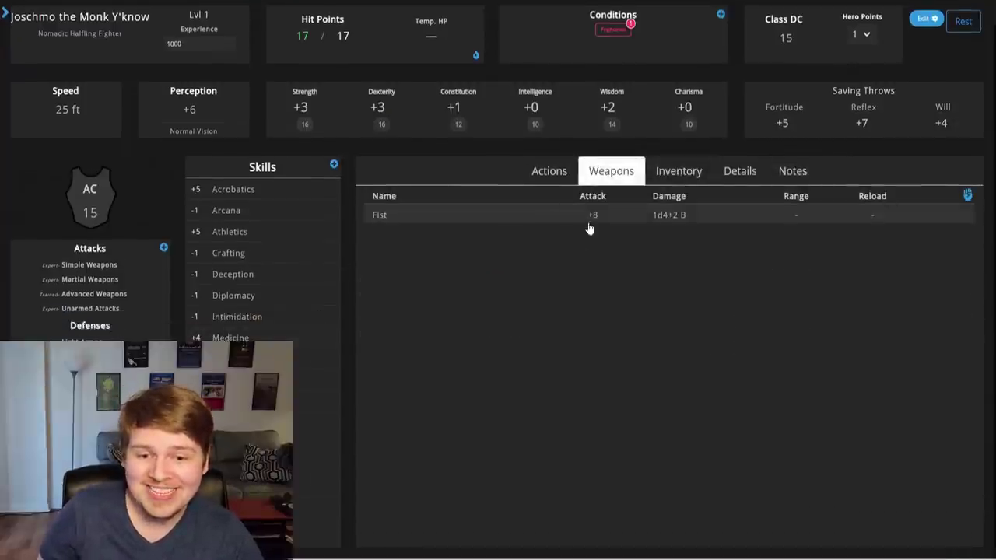
Step: Remove the reapplied Frightened condition from the character
{"action": "scroll", "coordinate": [623, 85], "scroll_direction": "up", "scroll_amount": 1}
{"action": "left_click", "coordinate": [613, 60]}
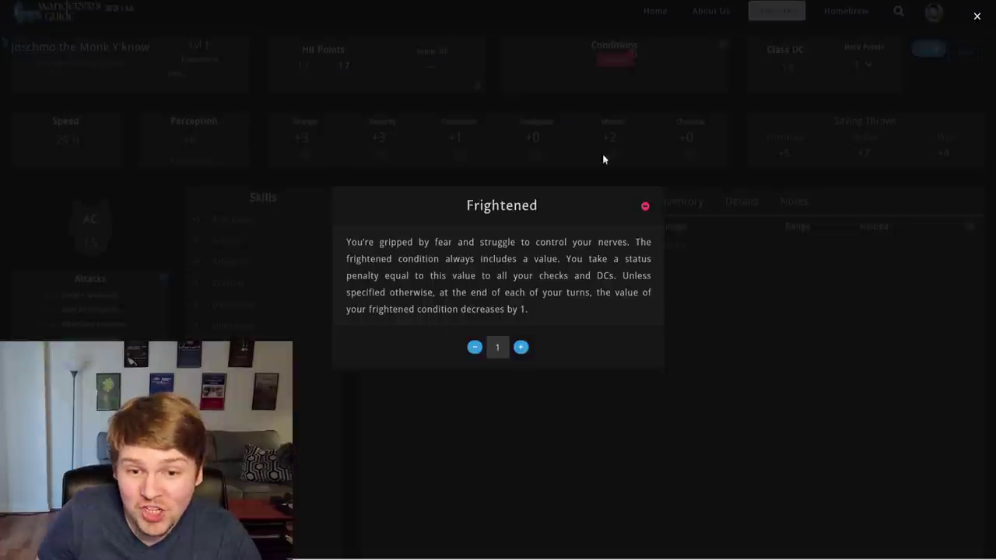
{"action": "left_click", "coordinate": [645, 207]}
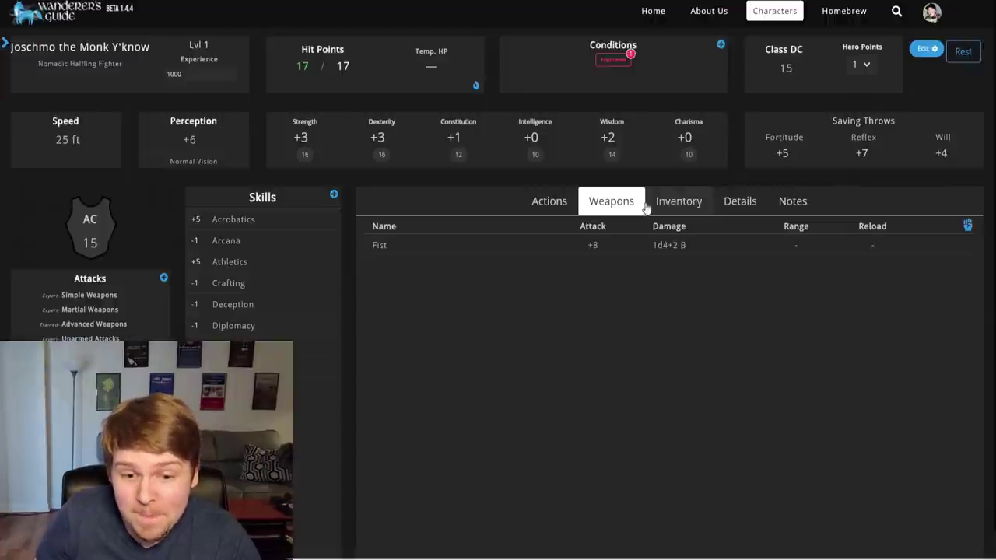
Step: Review the Fist unarmed attack's details, and customize it with a d8 damage die
{"action": "left_click", "coordinate": [630, 251]}
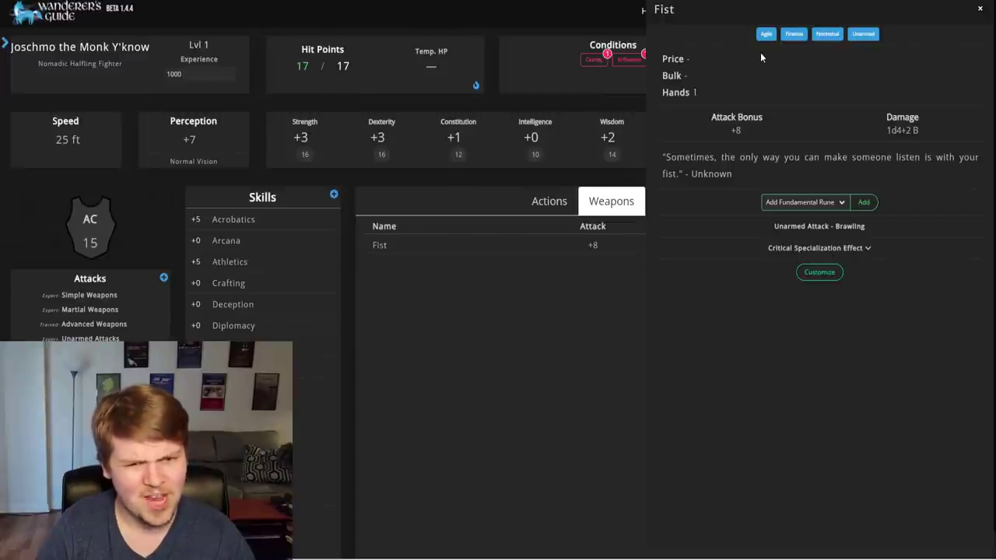
{"action": "left_click", "coordinate": [518, 339]}
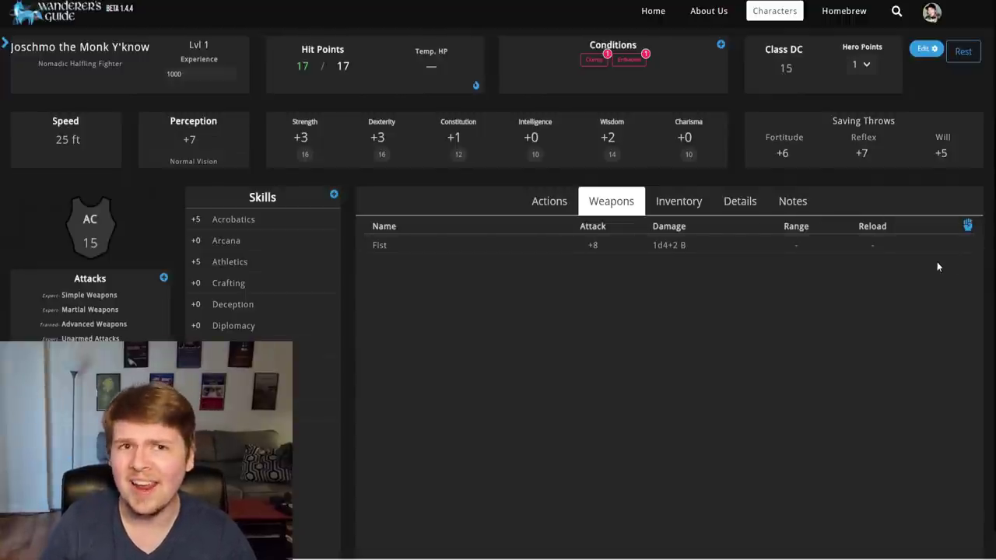
{"action": "left_click", "coordinate": [467, 245]}
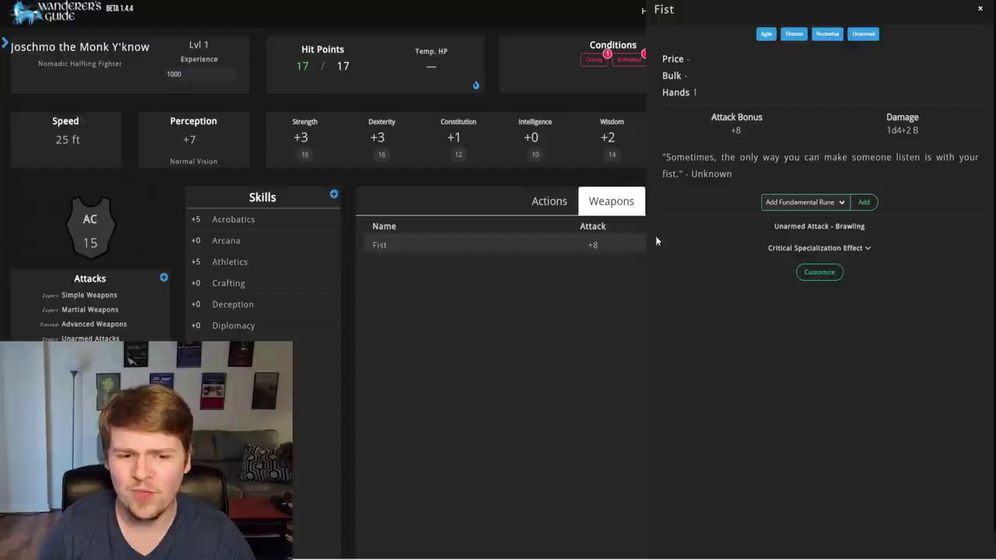
{"action": "left_click", "coordinate": [819, 272]}
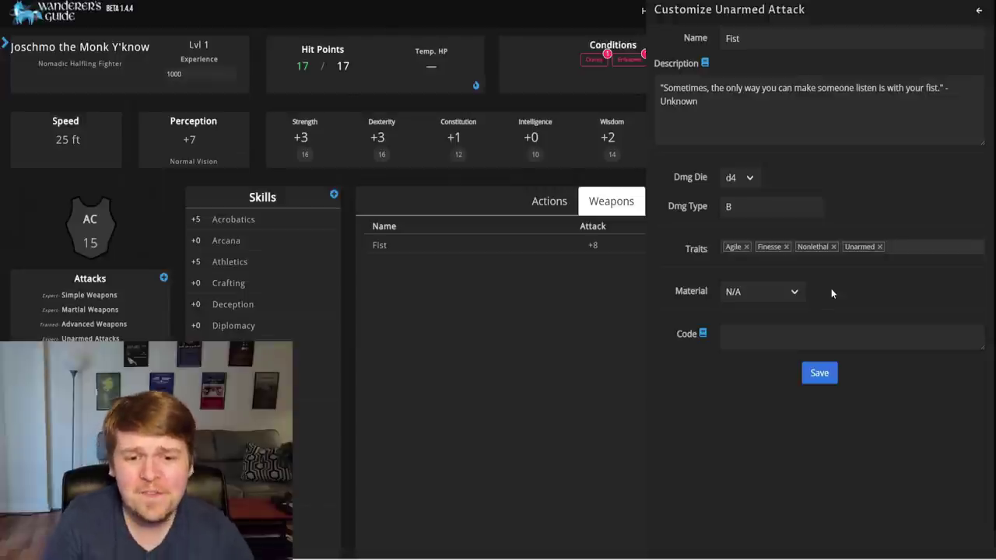
{"action": "left_click", "coordinate": [737, 177]}
{"action": "left_click", "coordinate": [738, 164]}
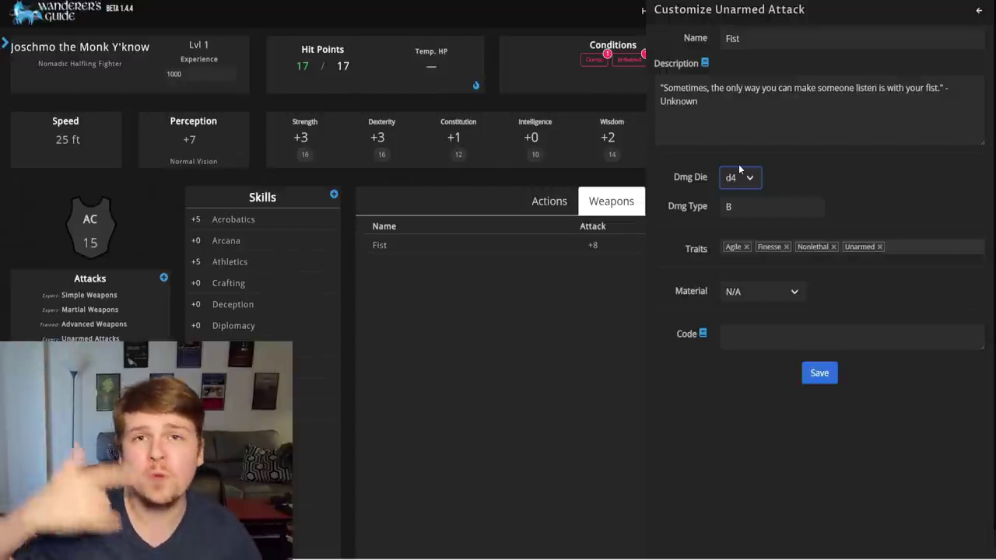
{"action": "left_click", "coordinate": [745, 178]}
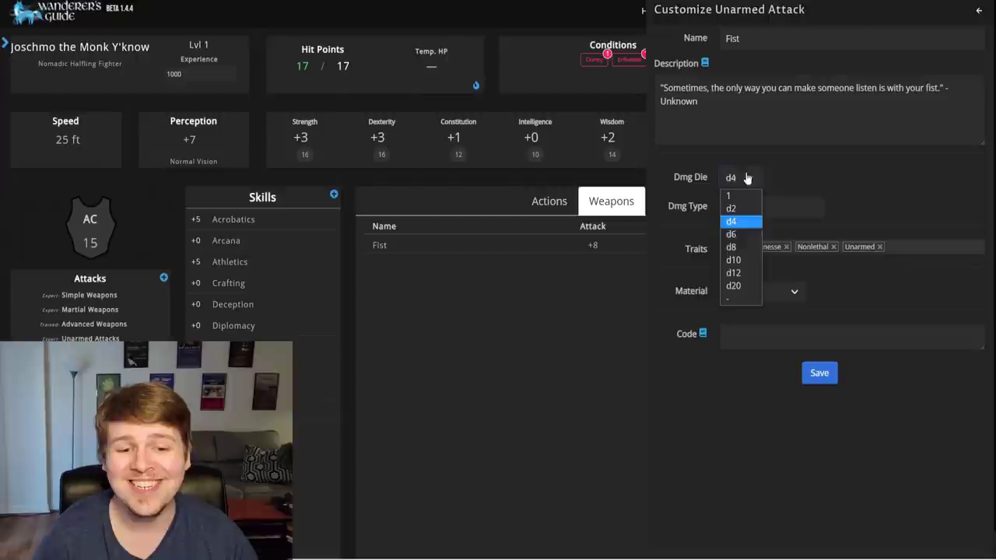
{"action": "left_click", "coordinate": [753, 247]}
{"action": "left_click", "coordinate": [820, 375]}
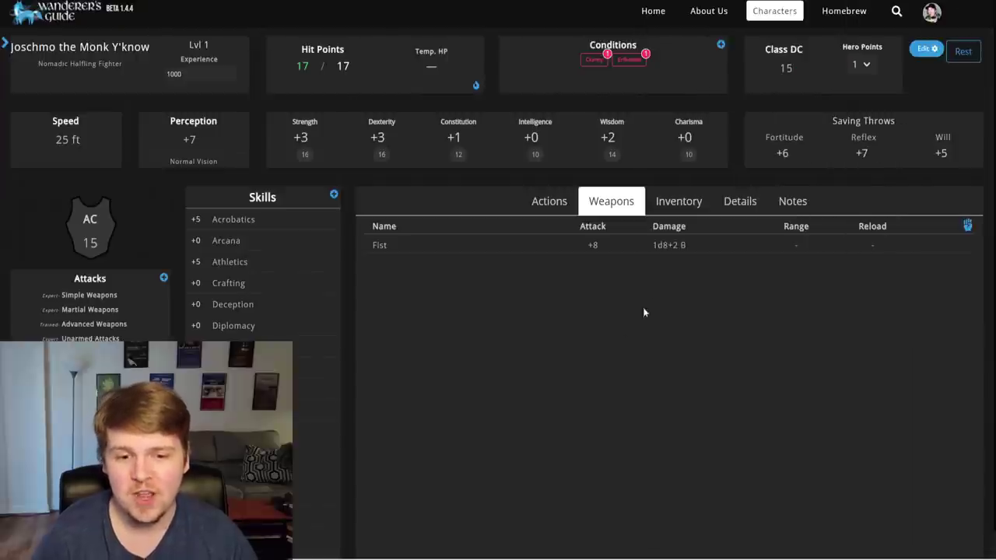
Step: Remove the Clumsy and Enfeebled conditions from the character, and open the Fist attack's details to check its damage
{"action": "left_click", "coordinate": [594, 60]}
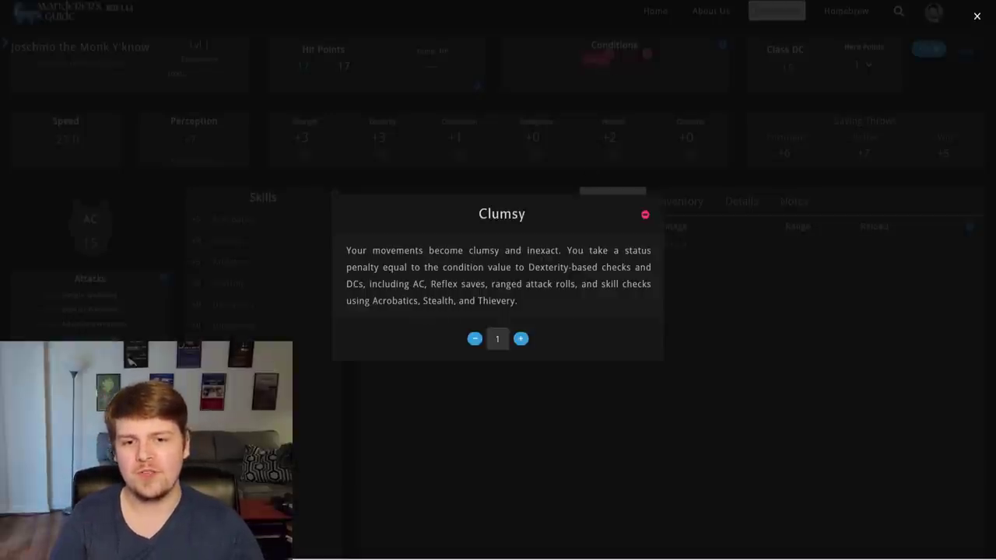
{"action": "left_click", "coordinate": [644, 218]}
{"action": "left_click", "coordinate": [608, 59]}
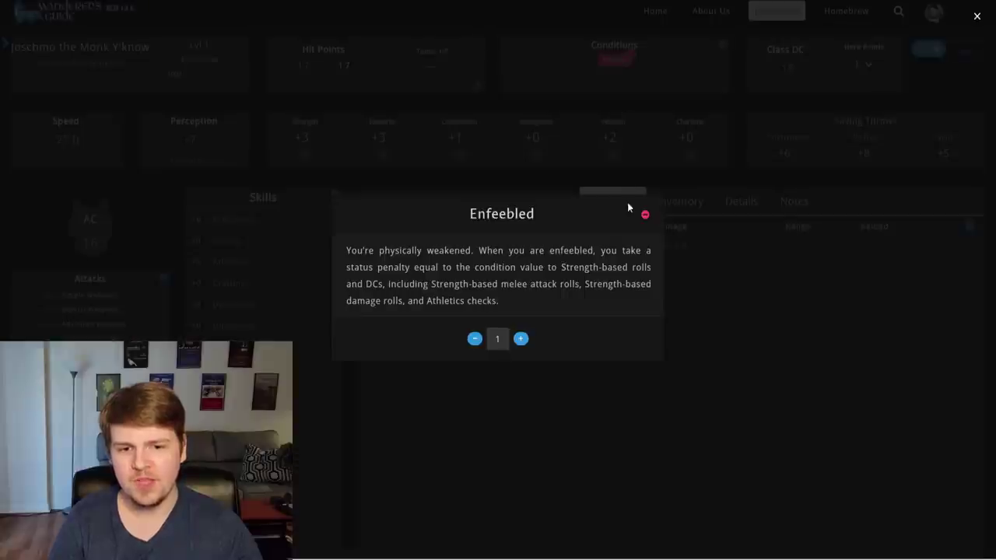
{"action": "left_click", "coordinate": [644, 216]}
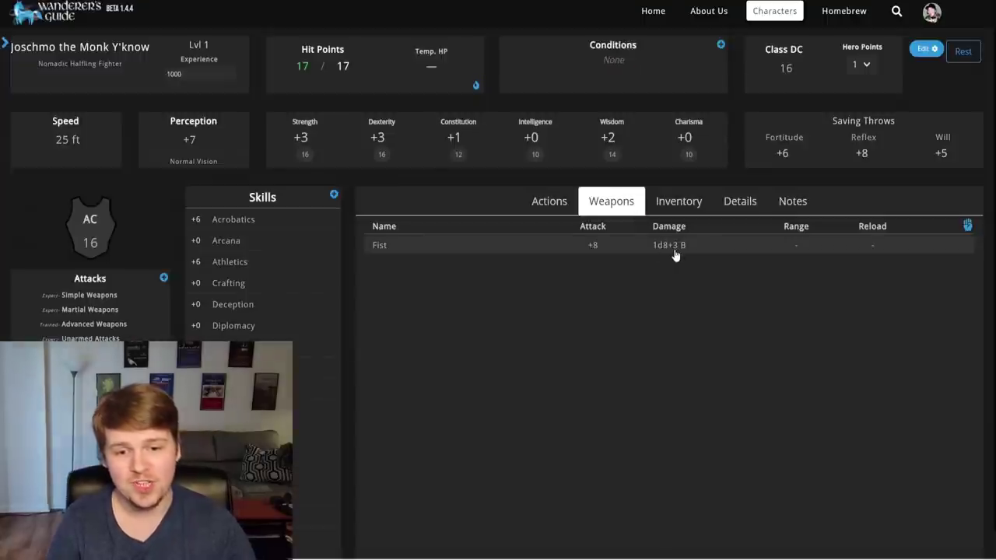
{"action": "left_click", "coordinate": [616, 253]}
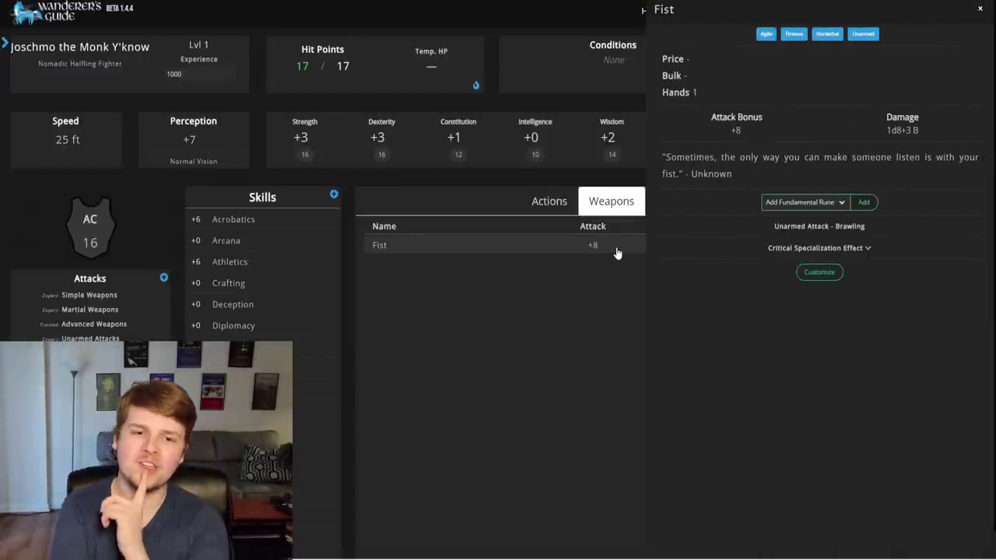
Step: Set the character's current hit points to 11
{"action": "left_click", "coordinate": [302, 65]}
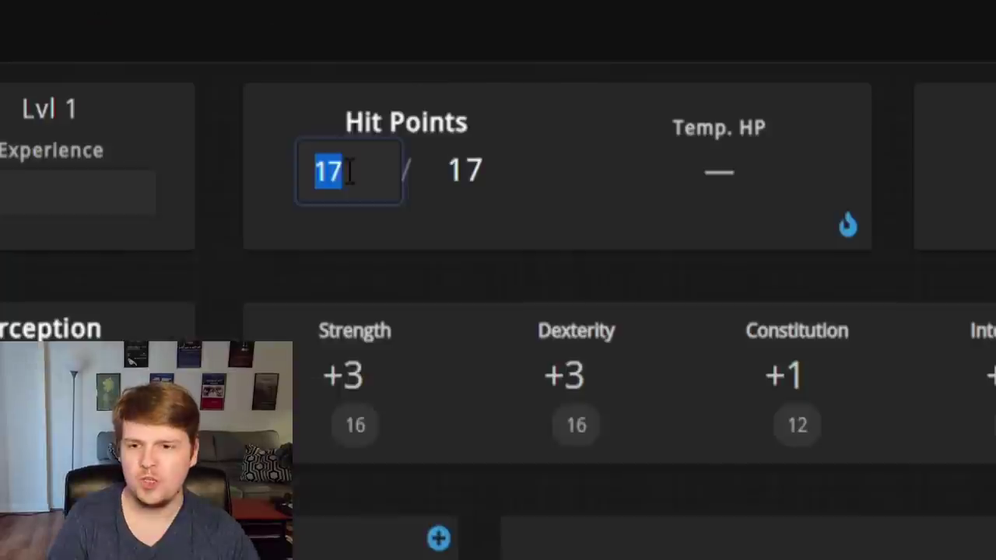
{"action": "type", "text": "11"}
{"action": "left_click", "coordinate": [374, 74]}
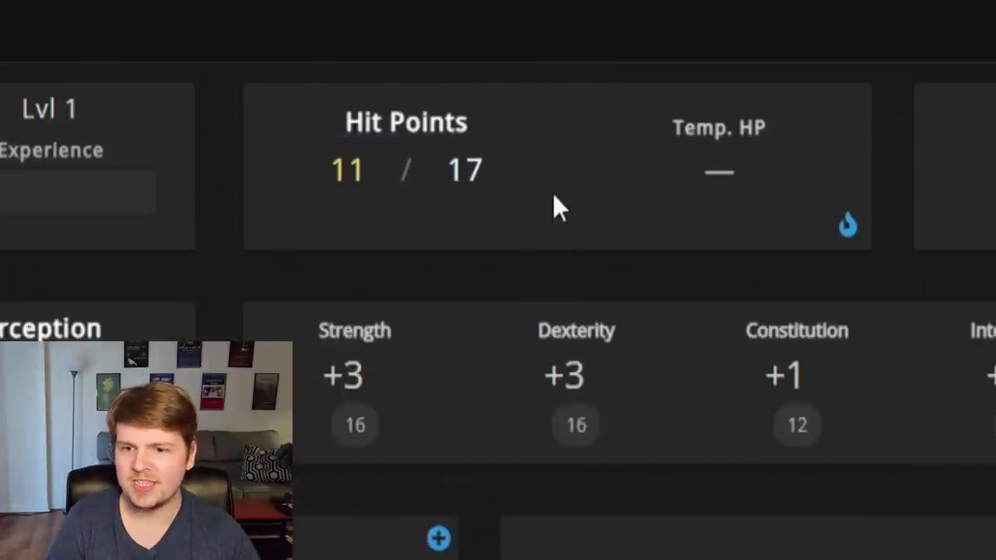
Step: Give the character 10 temporary hit points, and clear them again
{"action": "left_click", "coordinate": [746, 182]}
{"action": "type", "text": "10"}
{"action": "key", "text": "Return"}
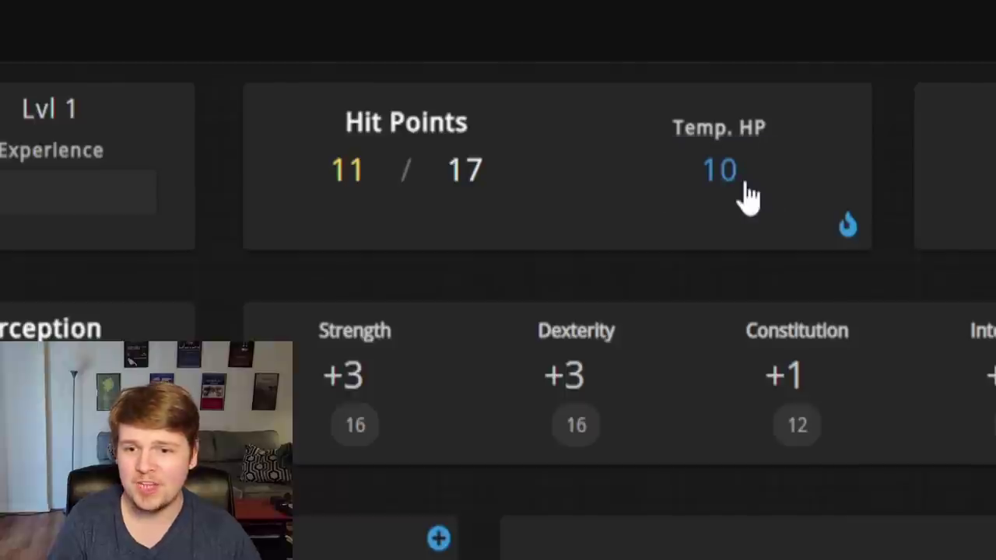
{"action": "left_click", "coordinate": [747, 182]}
{"action": "key", "text": "BackSpace"}
{"action": "key", "text": "BackSpace"}
{"action": "key", "text": "Return"}
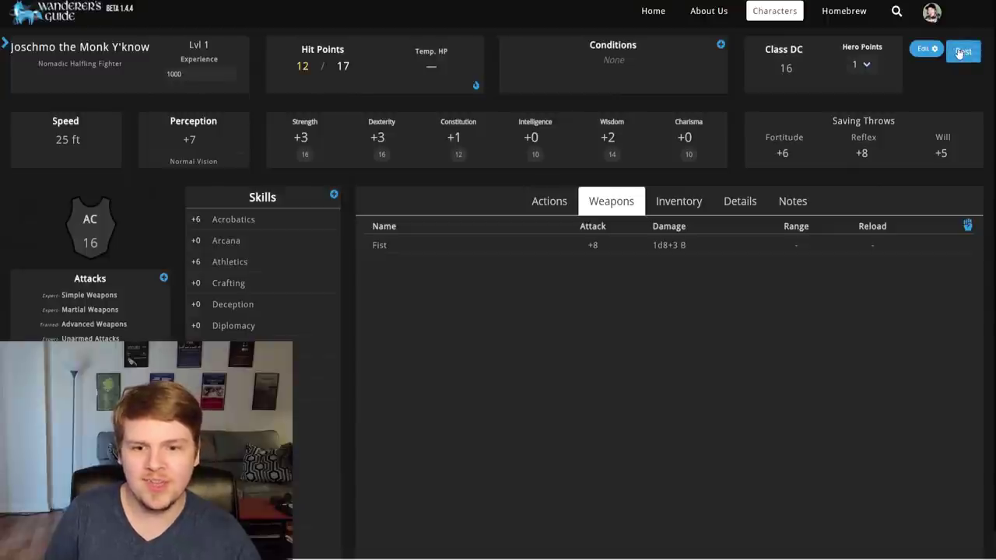
Step: Examine the Arcana and Crafting skill details, and what each number in a trained skill's bonus breakdown represents
{"action": "left_click", "coordinate": [233, 241]}
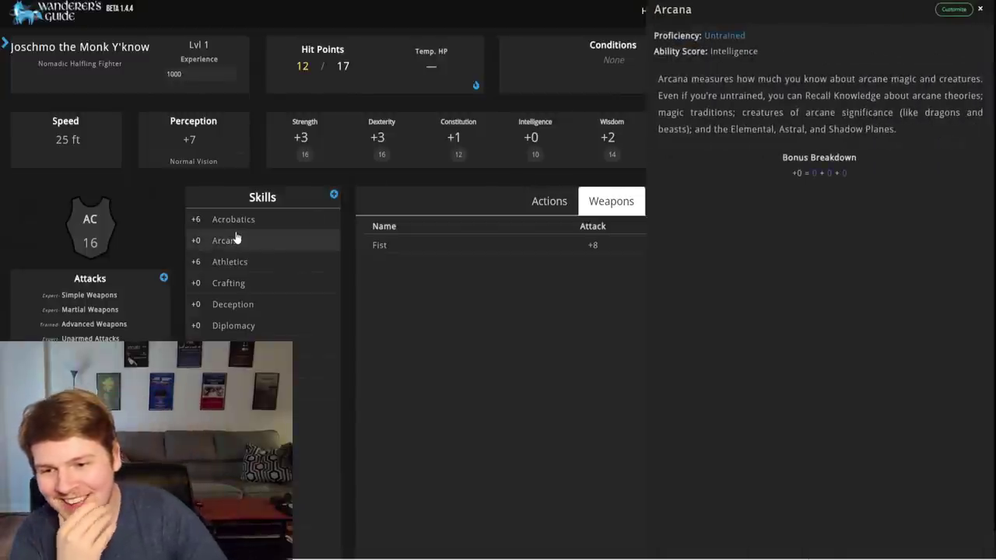
{"action": "left_click", "coordinate": [238, 283]}
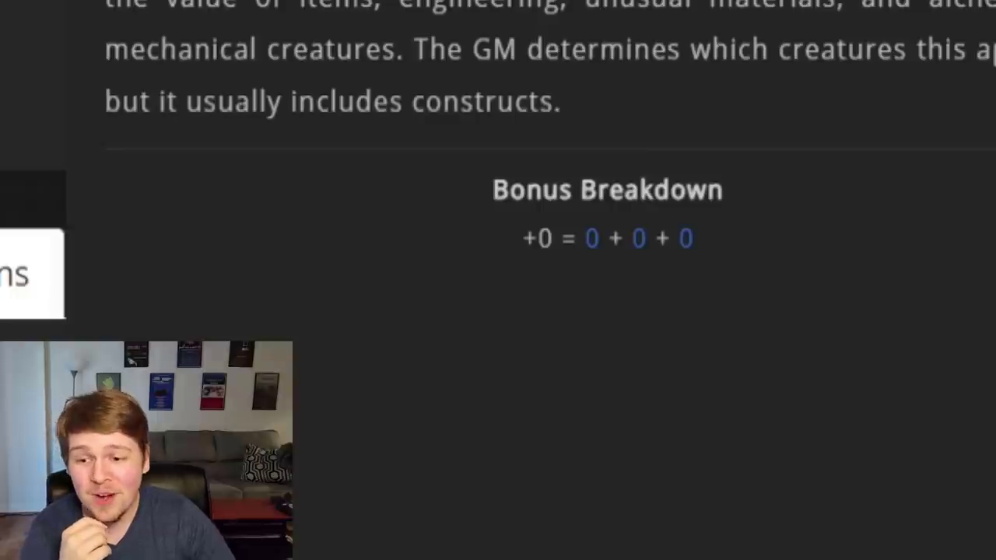
{"action": "mouse_move", "coordinate": [593, 165]}
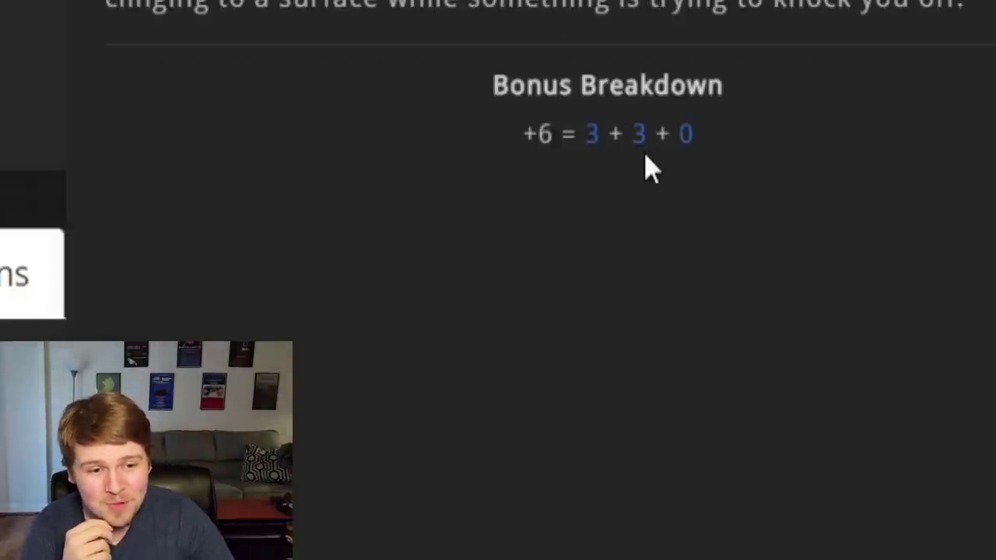
{"action": "mouse_move", "coordinate": [688, 148]}
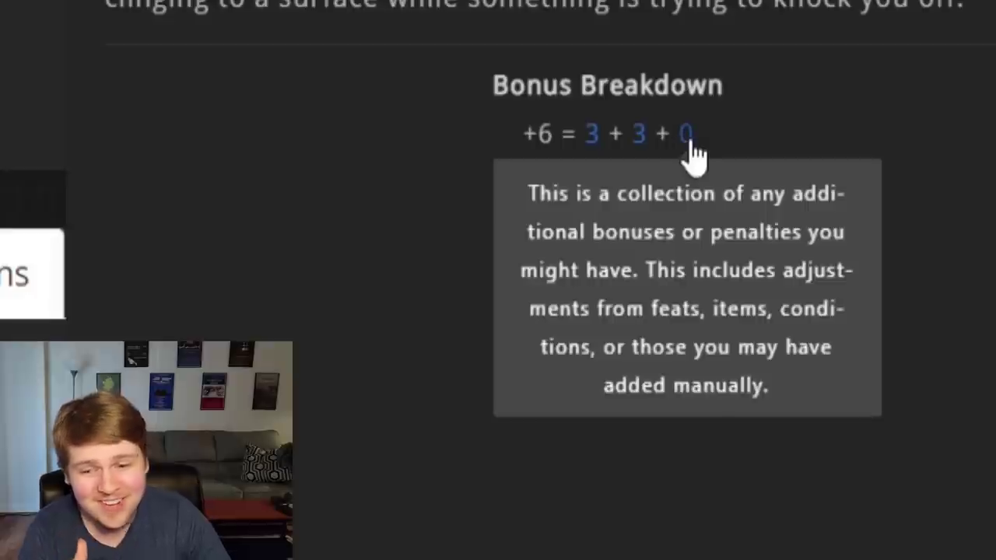
{"action": "left_click", "coordinate": [459, 395]}
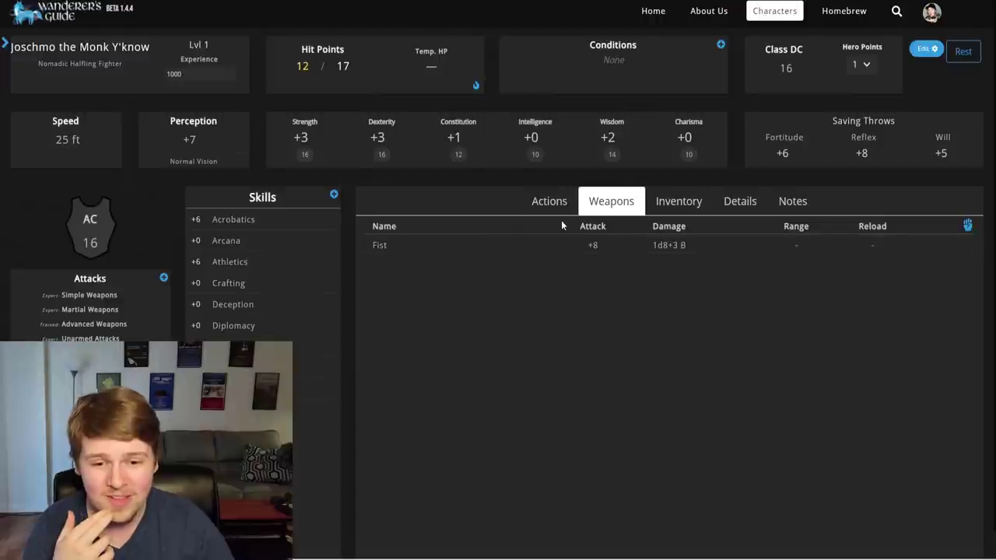
Step: Browse the core encounter actions, and check which filter categories are available for the list
{"action": "left_click", "coordinate": [549, 202]}
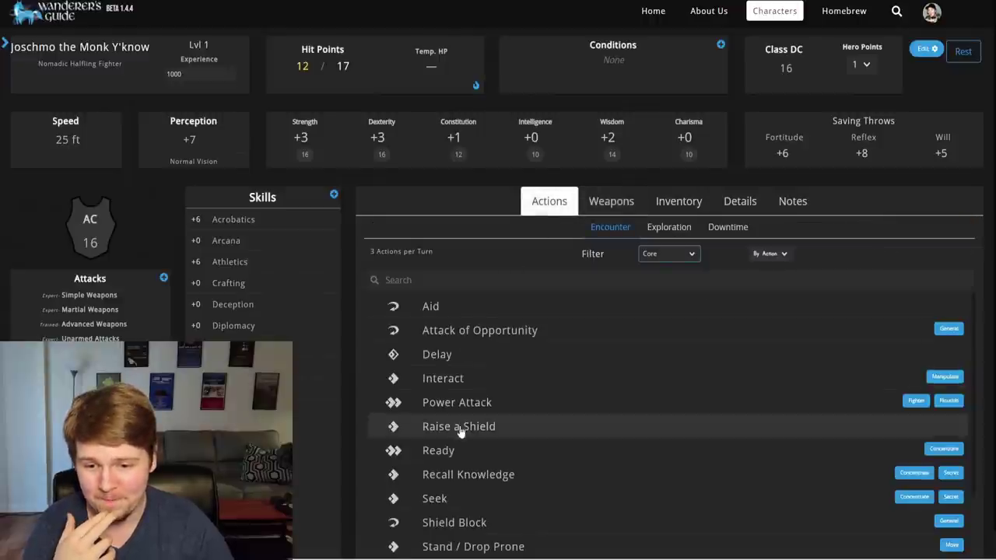
{"action": "scroll", "coordinate": [482, 389], "scroll_direction": "down", "scroll_amount": 2}
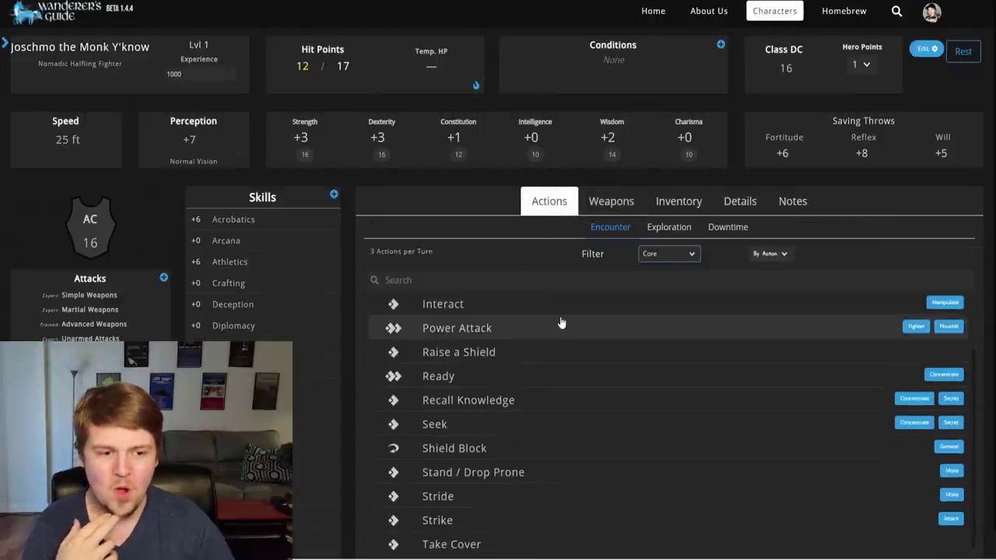
{"action": "left_click", "coordinate": [673, 256]}
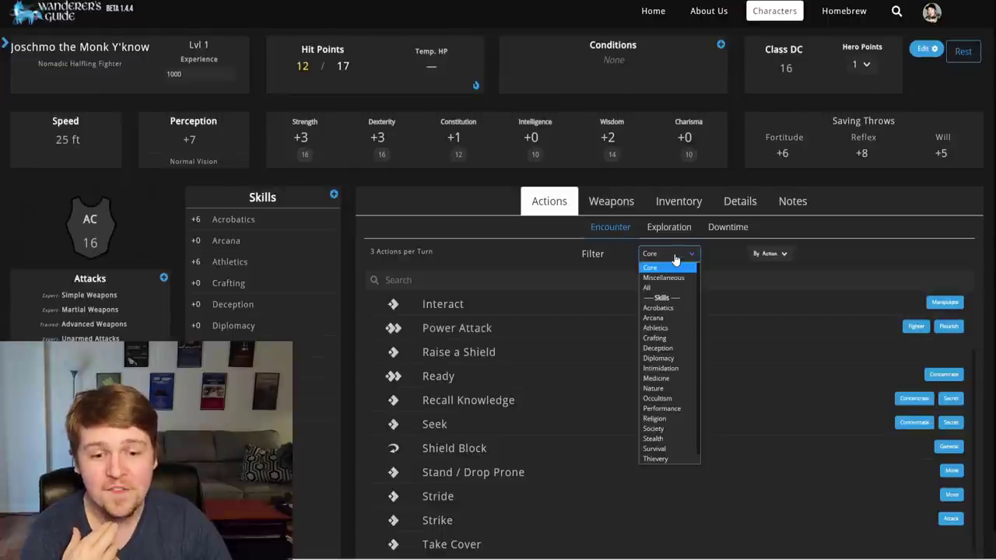
{"action": "left_click", "coordinate": [674, 261]}
{"action": "scroll", "coordinate": [674, 257], "scroll_direction": "down", "scroll_amount": 1}
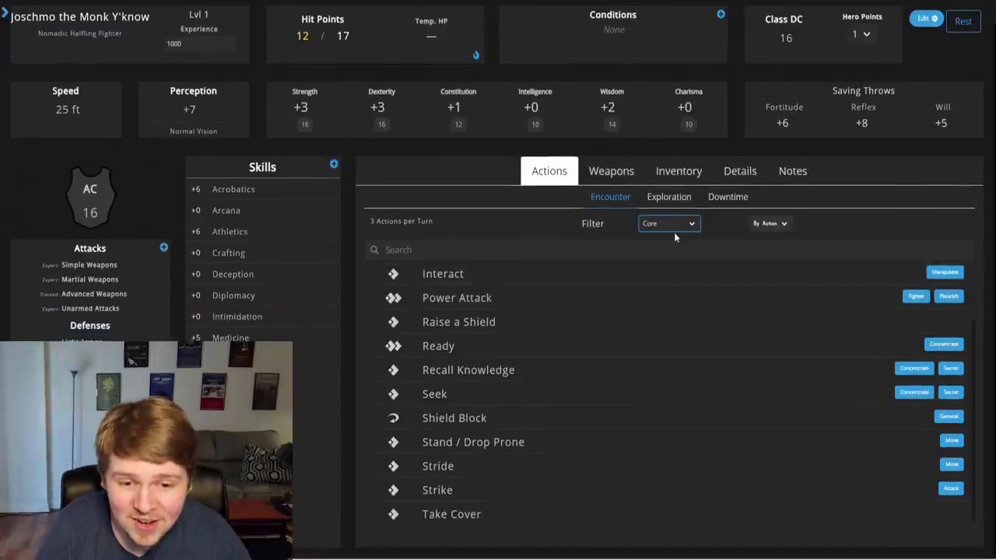
{"action": "left_click", "coordinate": [759, 224]}
{"action": "left_click", "coordinate": [748, 226]}
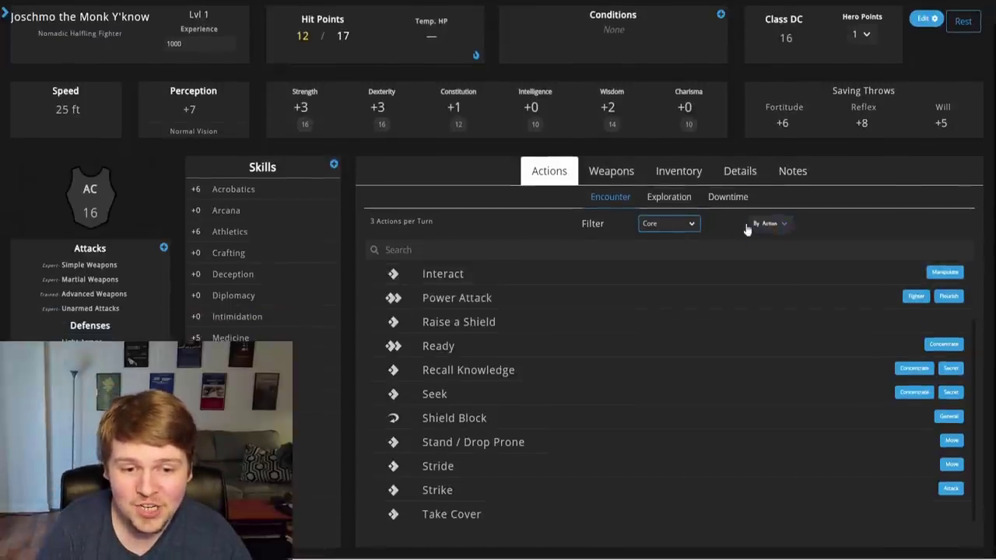
Step: Filter the encounter actions by Miscellaneous and by All, look over the skill filters, and return the filter to Core
{"action": "left_click", "coordinate": [684, 224]}
{"action": "scroll", "coordinate": [675, 308], "scroll_direction": "down", "scroll_amount": 1}
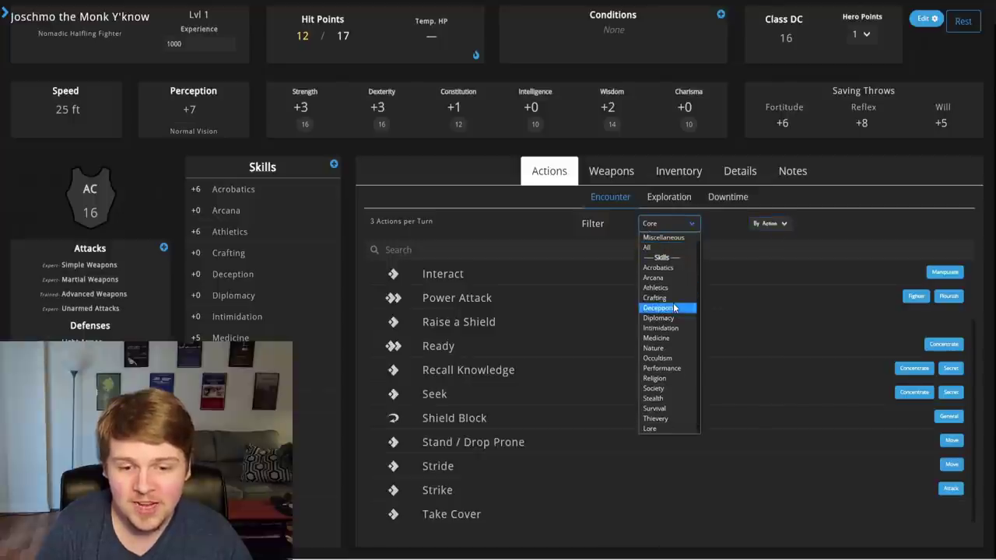
{"action": "left_click", "coordinate": [674, 238]}
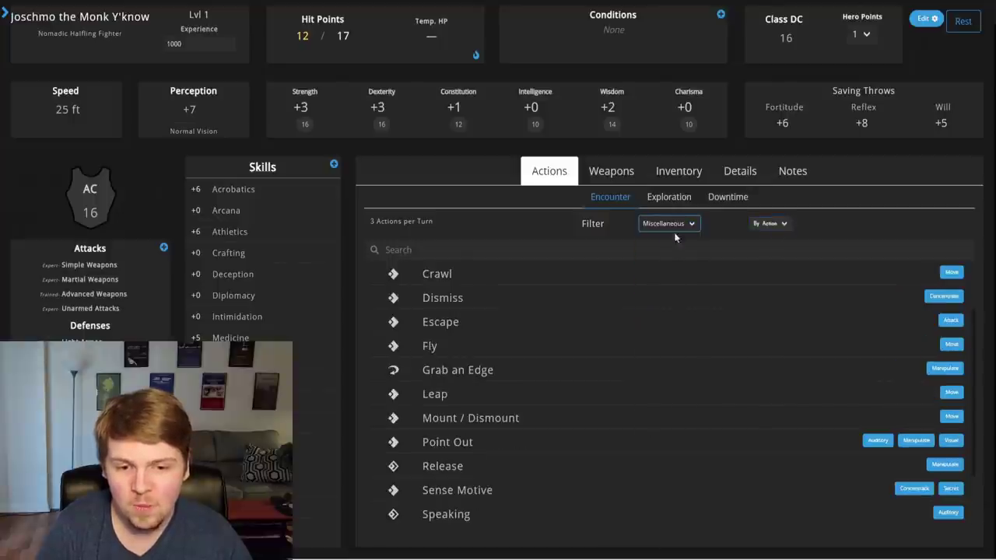
{"action": "left_click", "coordinate": [678, 224]}
{"action": "left_click", "coordinate": [671, 259]}
{"action": "left_click", "coordinate": [671, 224]}
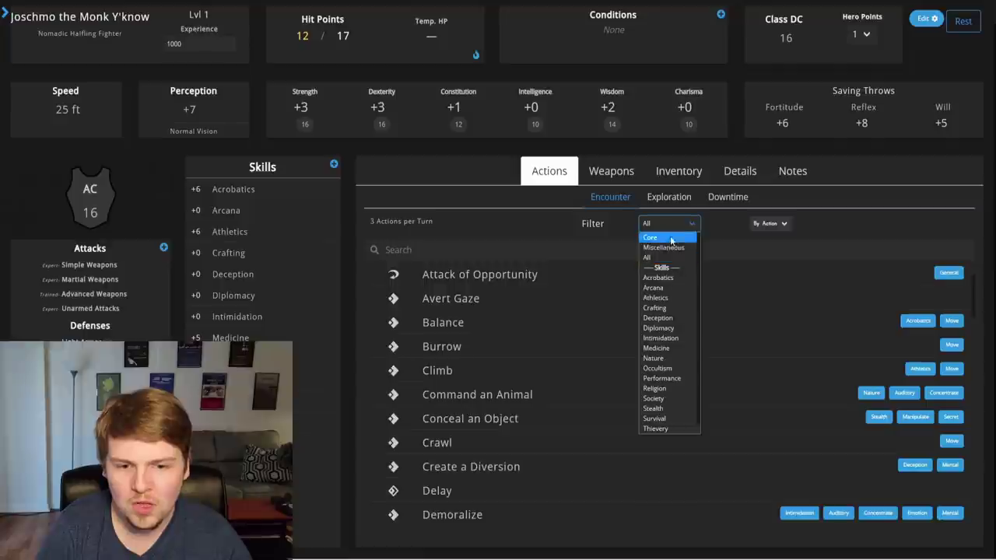
{"action": "left_click", "coordinate": [672, 237]}
{"action": "left_click", "coordinate": [670, 225]}
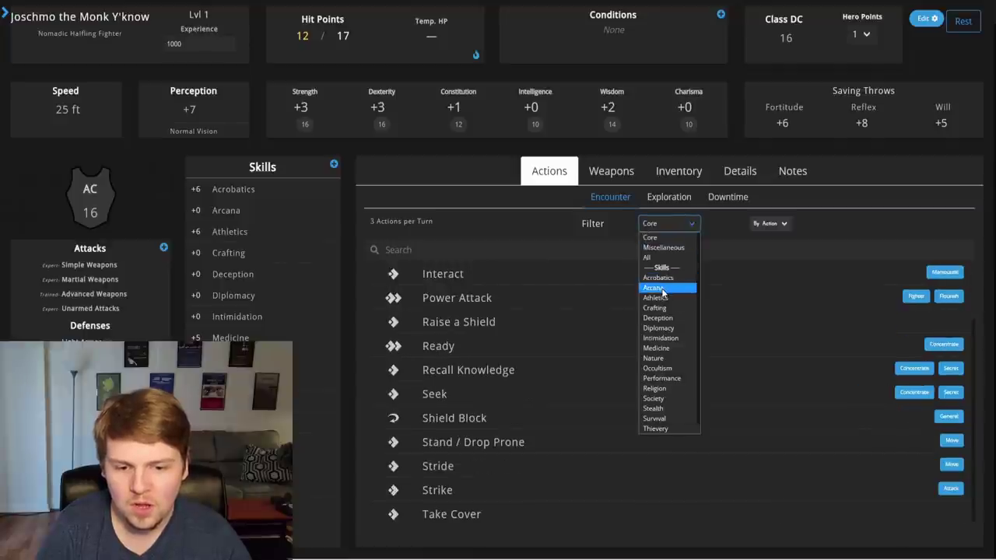
{"action": "scroll", "coordinate": [666, 287], "scroll_direction": "down", "scroll_amount": 1}
{"action": "scroll", "coordinate": [667, 241], "scroll_direction": "up", "scroll_amount": 1}
{"action": "left_click", "coordinate": [667, 237]}
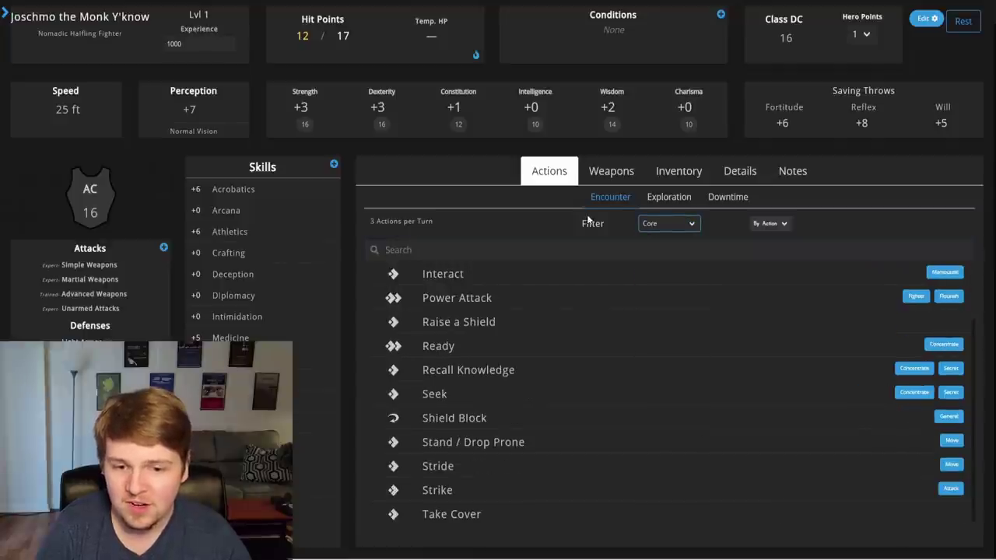
Step: Search the core encounter actions for "Fighter" and read the Power Attack description
{"action": "left_click", "coordinate": [589, 252]}
{"action": "type", "text": "Fuighter"}
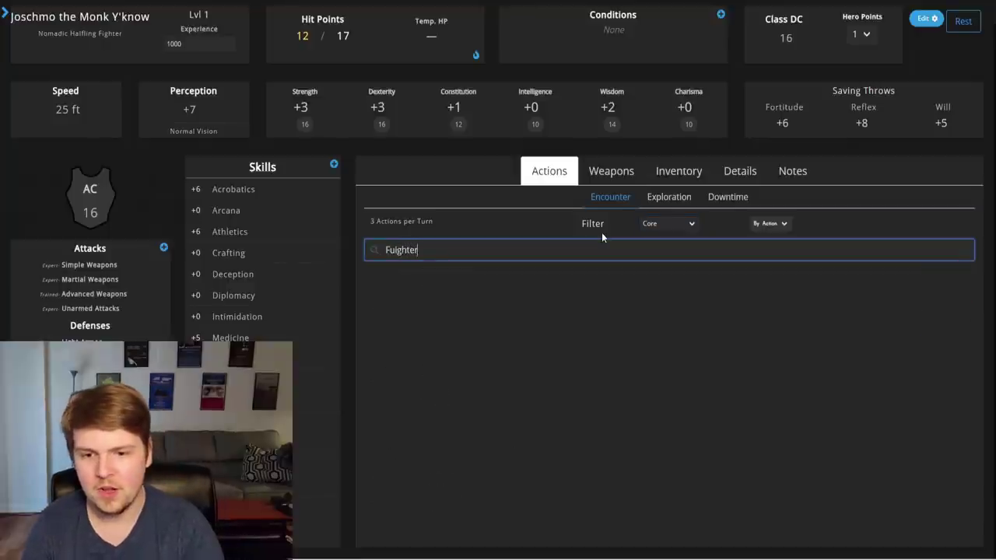
{"action": "type", "text": "ighter"}
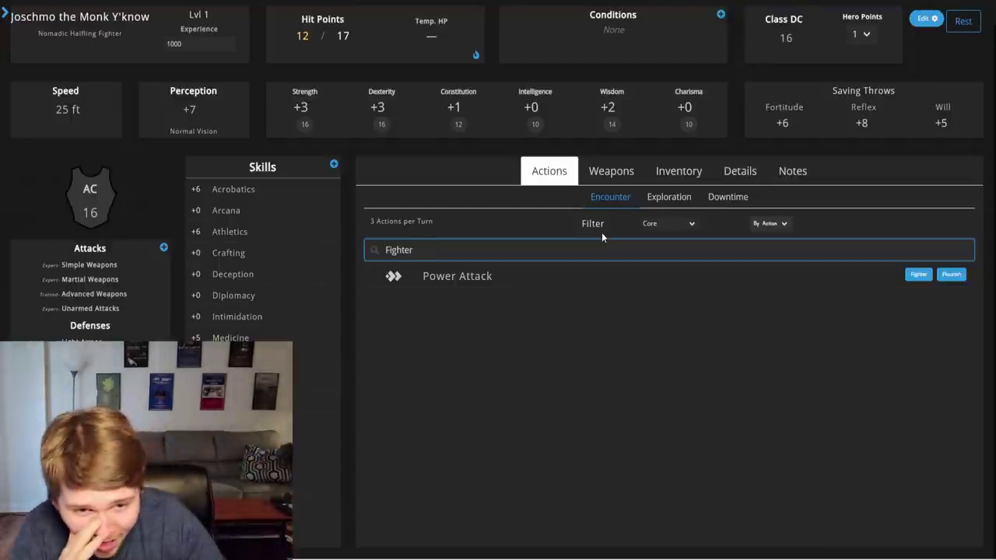
{"action": "left_click", "coordinate": [492, 282]}
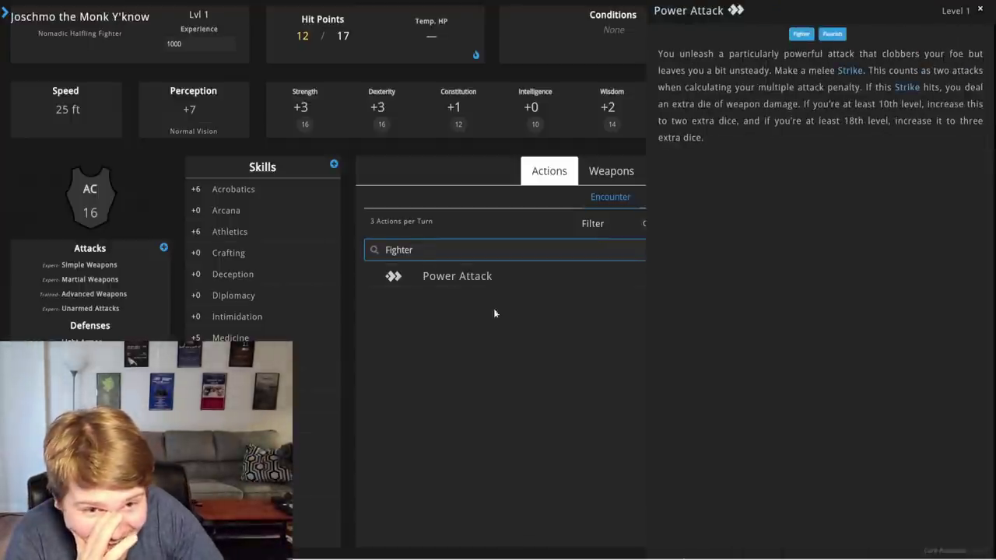
{"action": "left_click", "coordinate": [494, 387]}
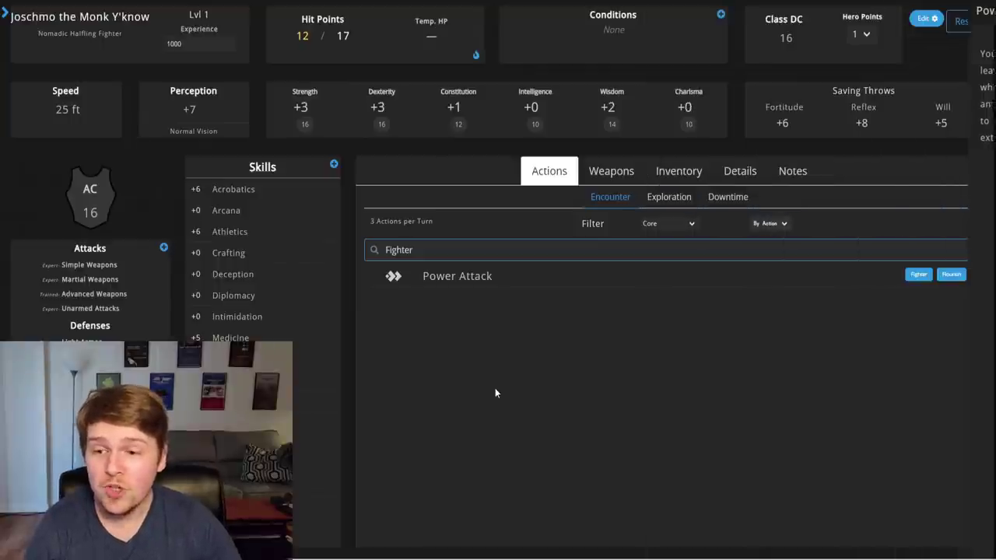
Step: View the character's downtime actions and inventory
{"action": "left_click", "coordinate": [728, 198]}
{"action": "left_click", "coordinate": [677, 171]}
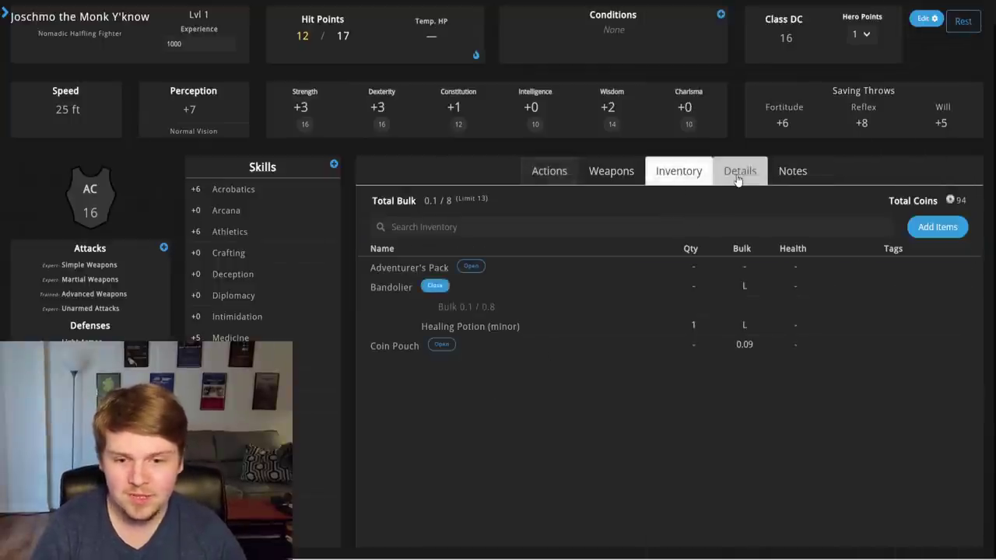
Step: Review the character's feats, abilities, and background and heritage description
{"action": "left_click", "coordinate": [737, 175]}
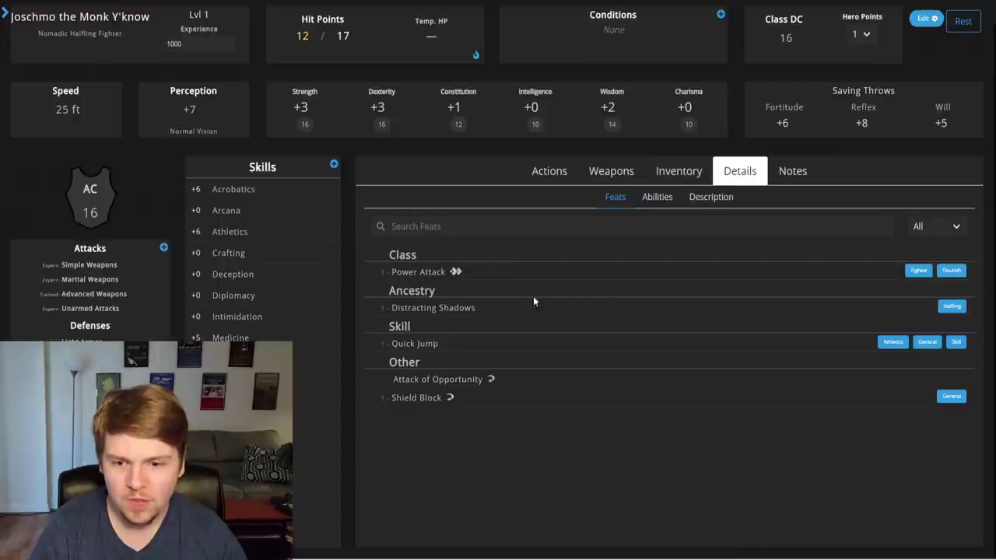
{"action": "left_click", "coordinate": [673, 197]}
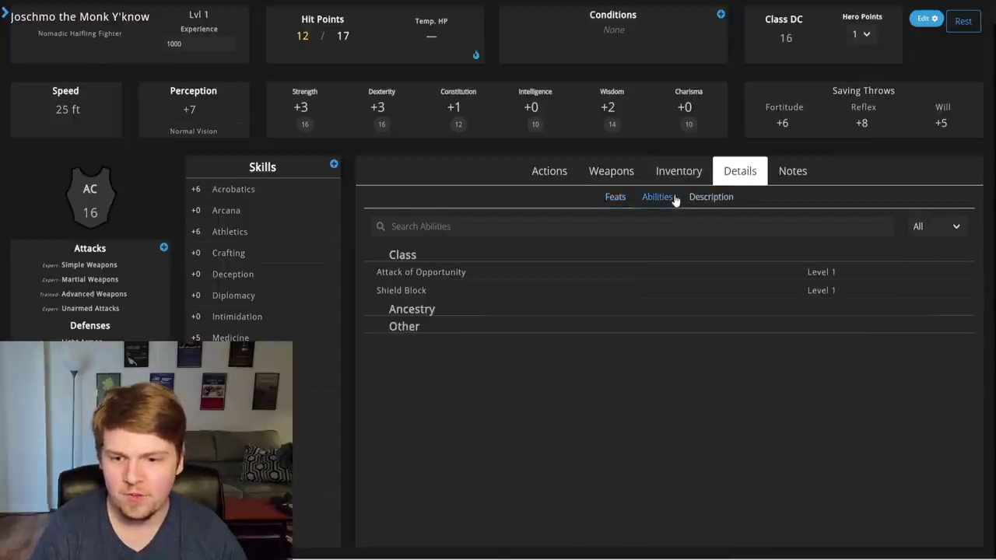
{"action": "left_click", "coordinate": [699, 197]}
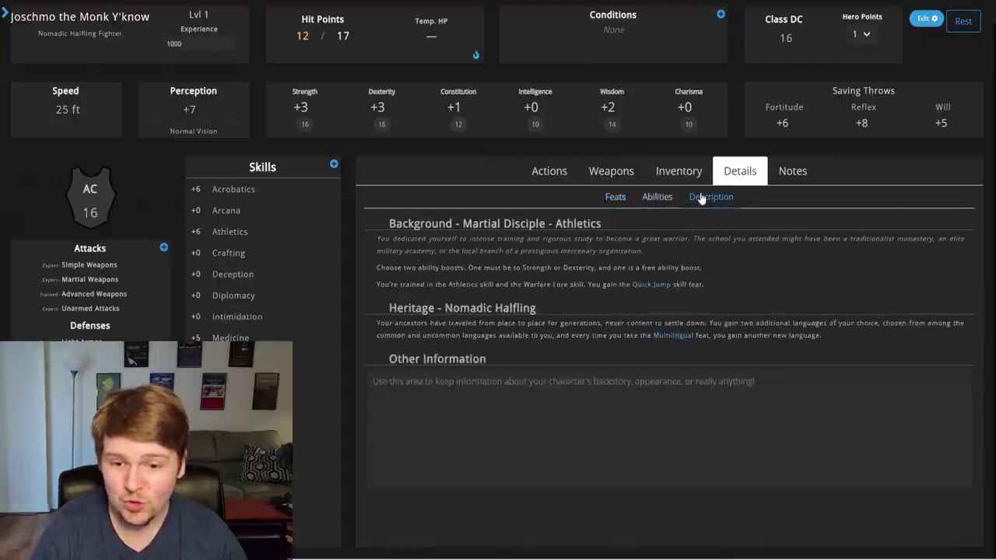
{"action": "left_click", "coordinate": [657, 196]}
{"action": "left_click", "coordinate": [614, 197]}
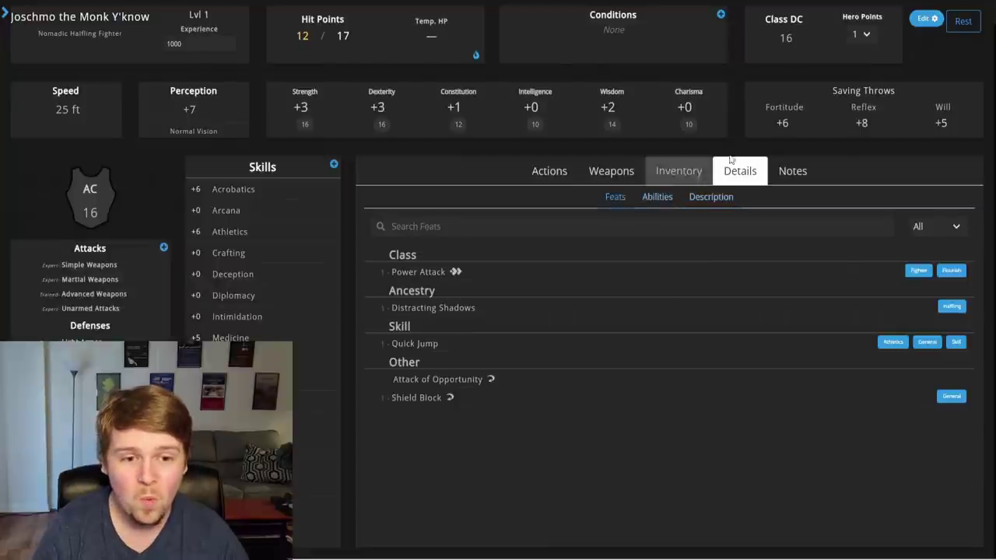
Step: View the character's notes page, and return to the list of downtime actions
{"action": "left_click", "coordinate": [793, 169]}
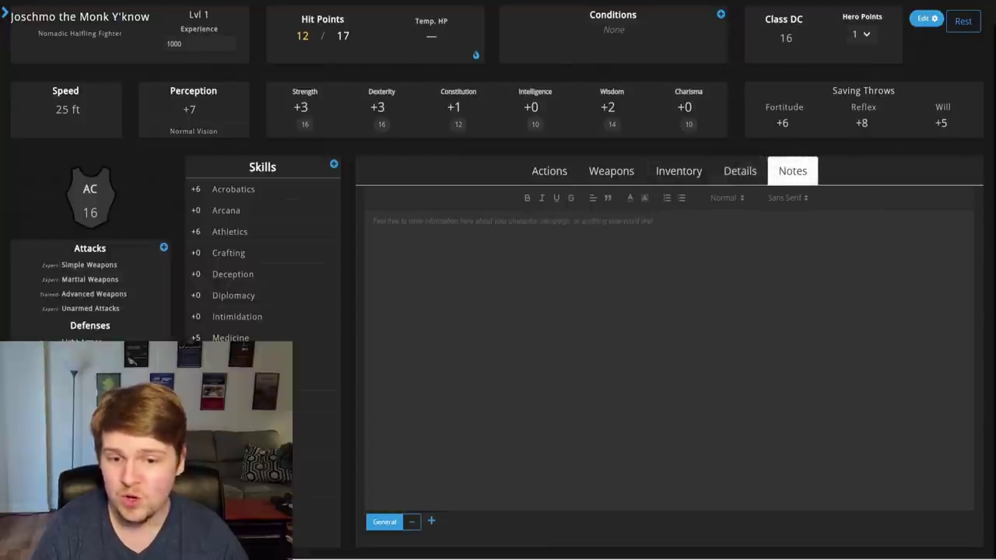
{"action": "scroll", "coordinate": [498, 311], "scroll_direction": "up", "scroll_amount": 1}
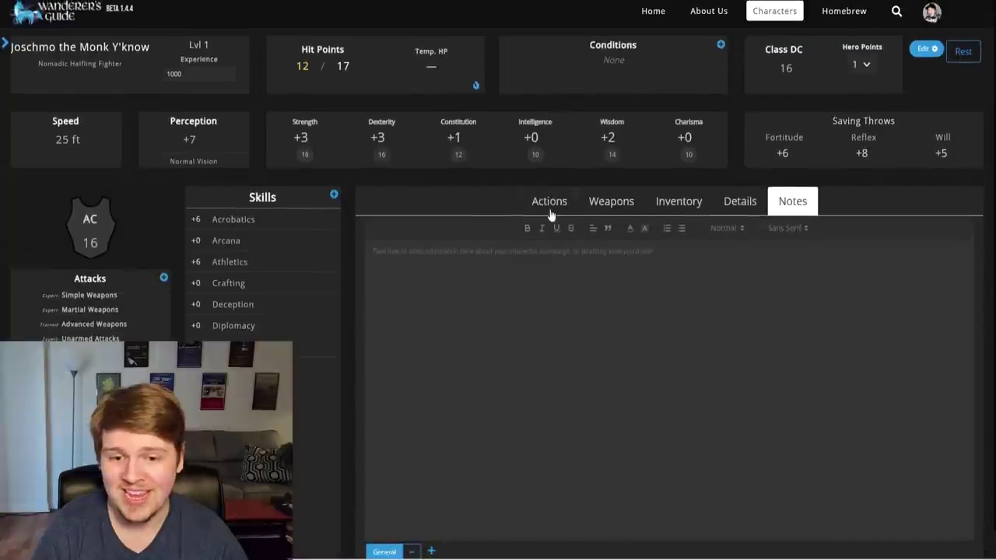
{"action": "left_click", "coordinate": [551, 201]}
{"action": "scroll", "coordinate": [633, 313], "scroll_direction": "down", "scroll_amount": 1}
{"action": "scroll", "coordinate": [602, 174], "scroll_direction": "up", "scroll_amount": 1}
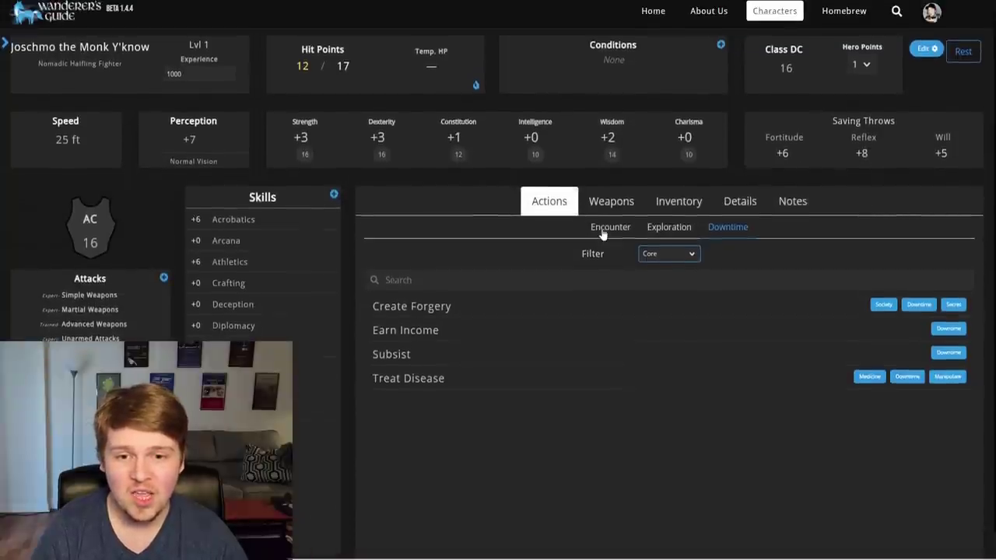
Step: Add a custom unarmed attack named New Fist with a d4 damage die and damage type B
{"action": "left_click", "coordinate": [611, 200]}
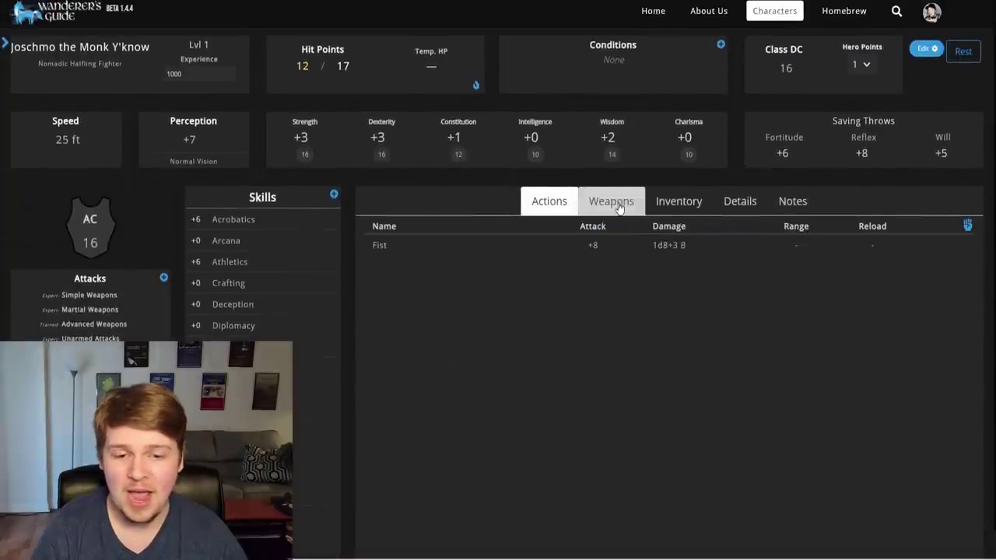
{"action": "left_click", "coordinate": [967, 225]}
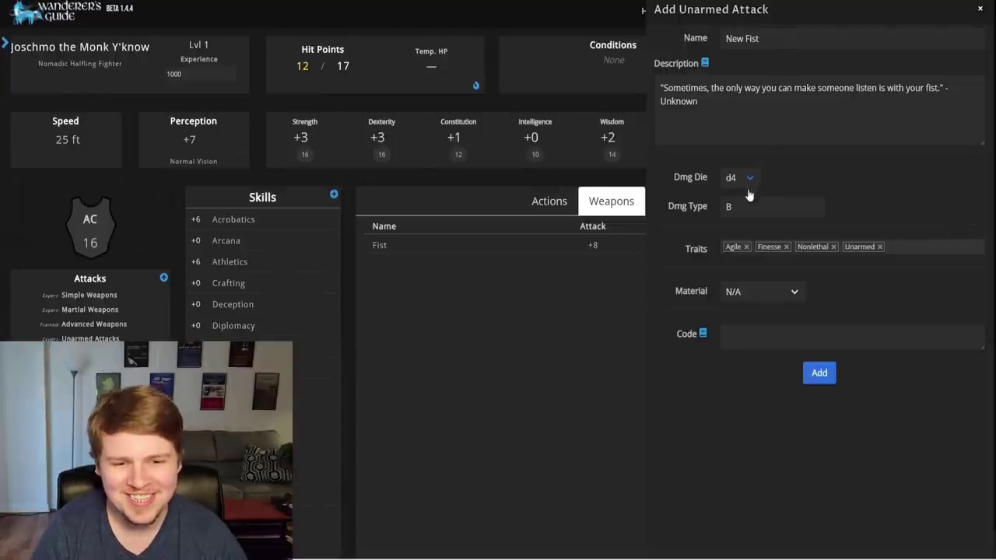
{"action": "left_click", "coordinate": [819, 373]}
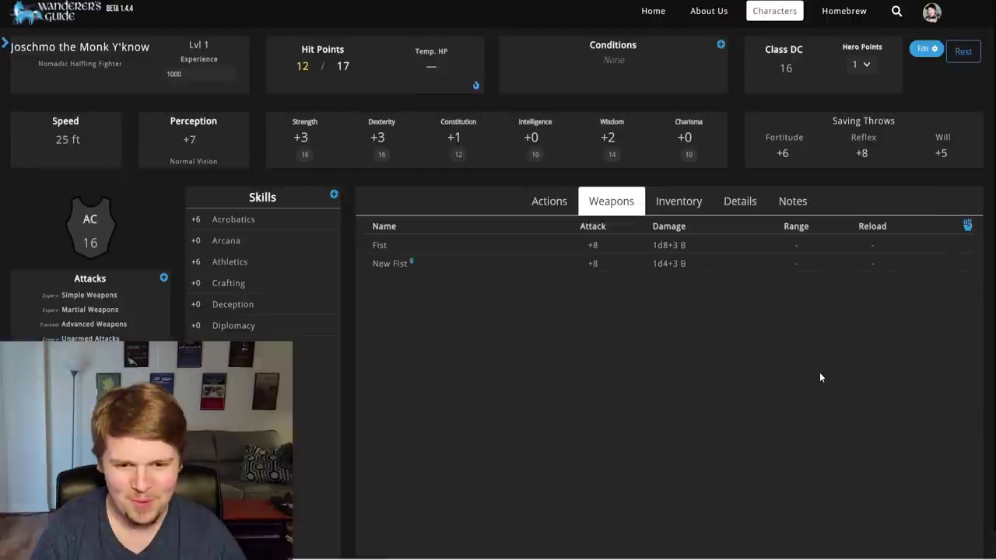
Step: Apply the Frightened condition at value 3 and check the weapon attacks and damage under it
{"action": "left_click", "coordinate": [720, 46]}
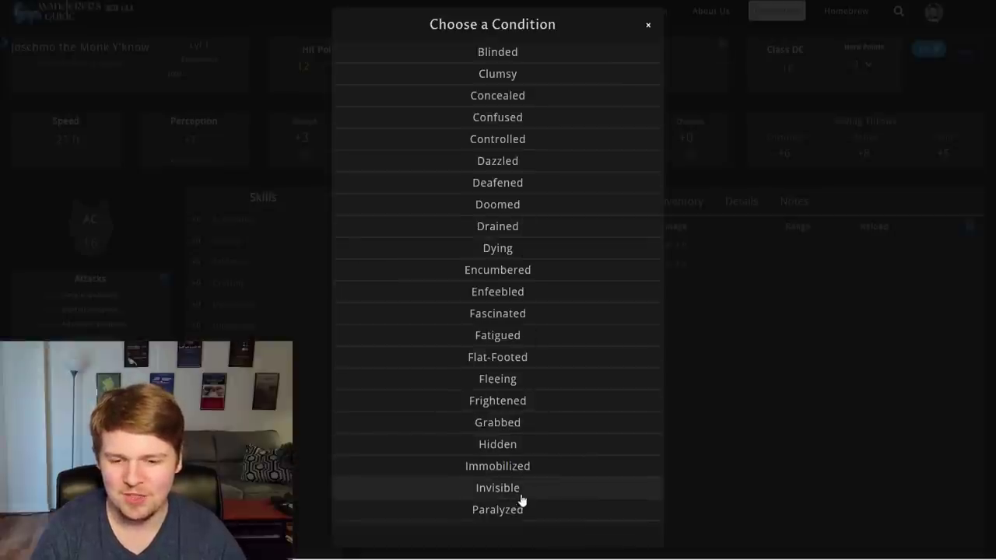
{"action": "scroll", "coordinate": [521, 499], "scroll_direction": "down", "scroll_amount": 5}
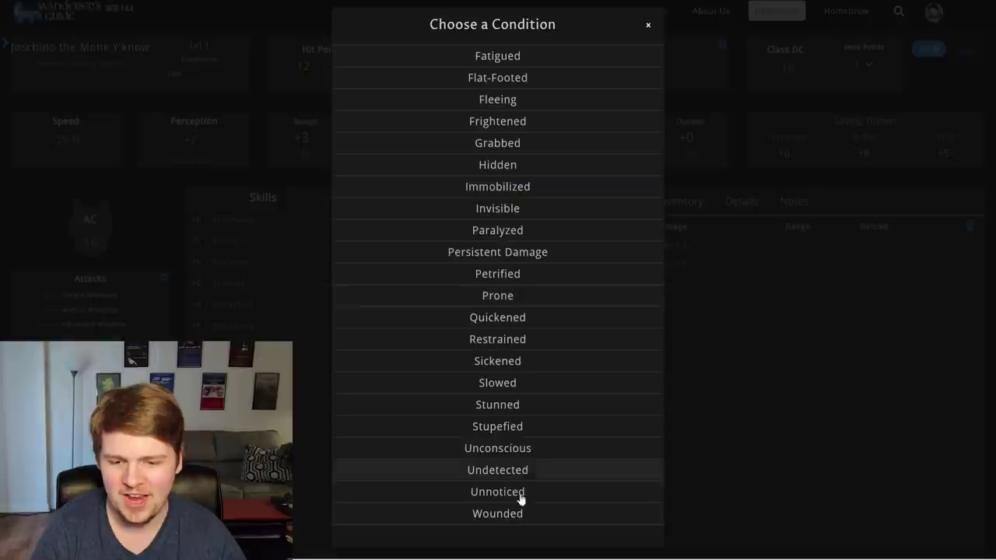
{"action": "left_click", "coordinate": [518, 514]}
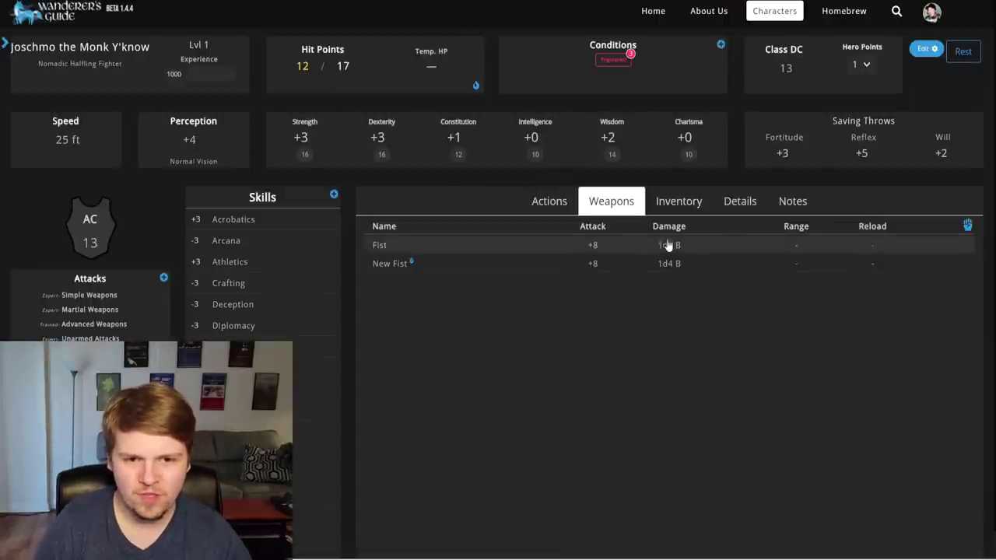
{"action": "left_click", "coordinate": [678, 201]}
{"action": "left_click", "coordinate": [611, 201]}
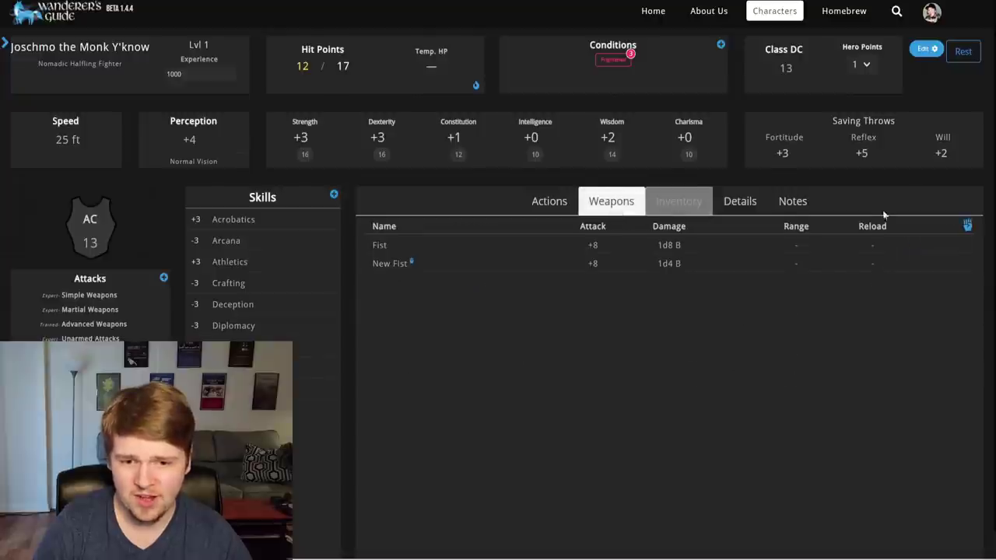
{"action": "right_click", "coordinate": [479, 319]}
{"action": "left_click", "coordinate": [482, 302]}
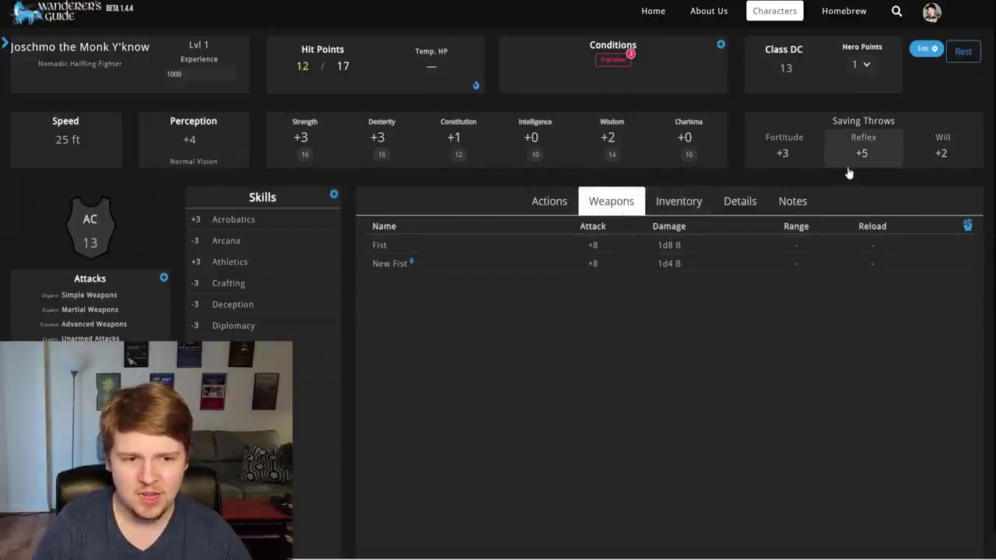
Step: Find the Greatsword among the available items and buy it for 2 gp
{"action": "left_click", "coordinate": [678, 201]}
{"action": "left_click", "coordinate": [935, 257]}
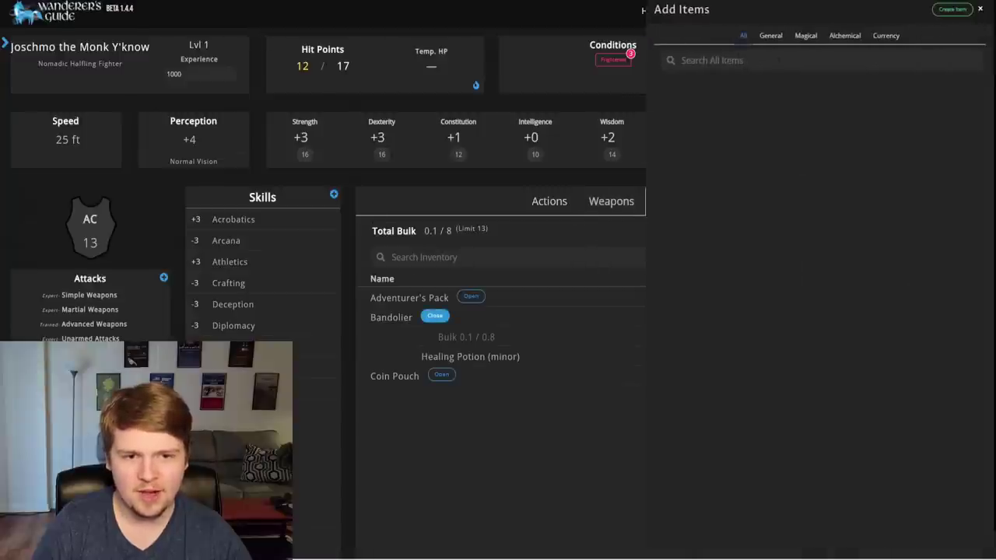
{"action": "type", "text": "greatsword"}
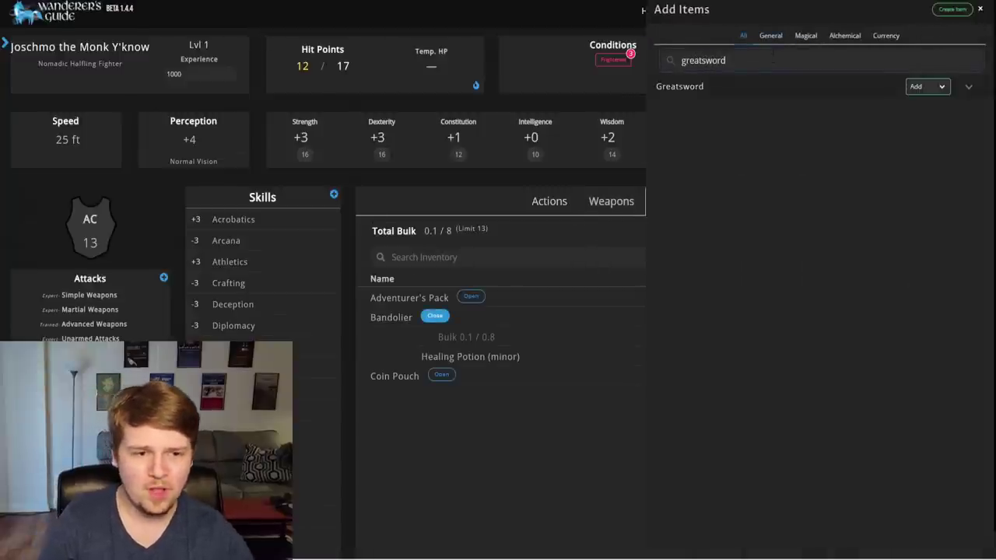
{"action": "left_click", "coordinate": [937, 87]}
{"action": "left_click", "coordinate": [916, 120]}
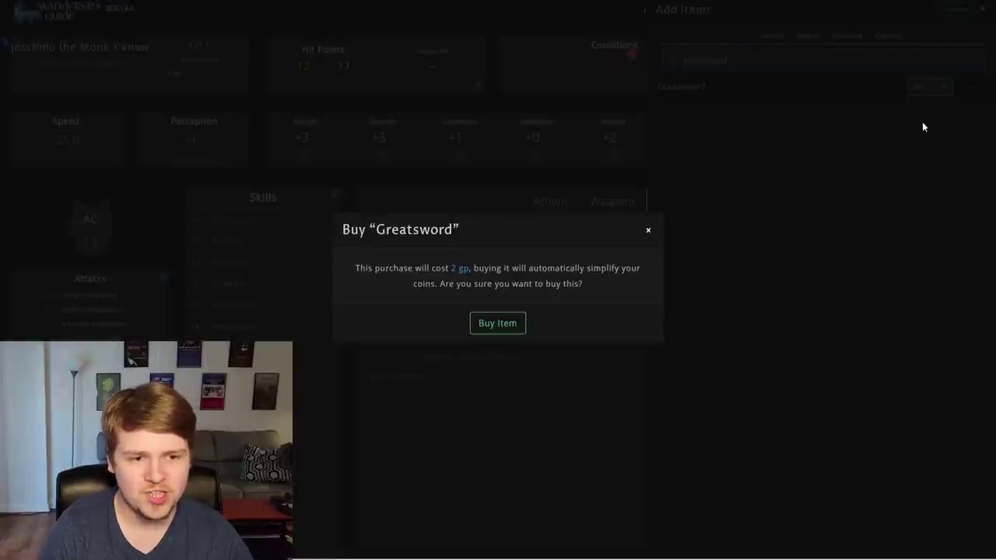
{"action": "left_click", "coordinate": [502, 331]}
Step: Check the Greatsword's weapon stats, remove the Frightened condition, and compare the weapon list again
{"action": "left_click", "coordinate": [613, 202]}
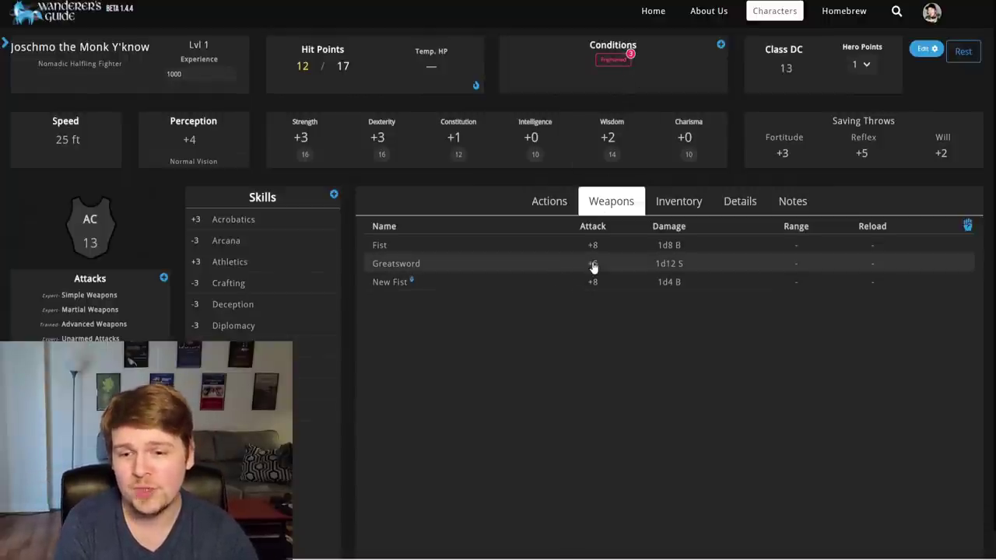
{"action": "left_click", "coordinate": [617, 56]}
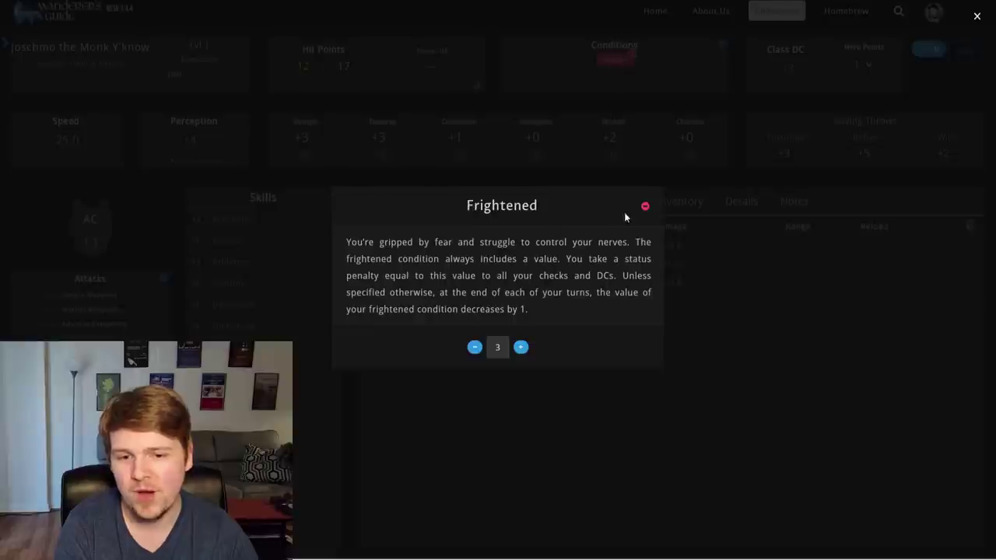
{"action": "left_click", "coordinate": [645, 206]}
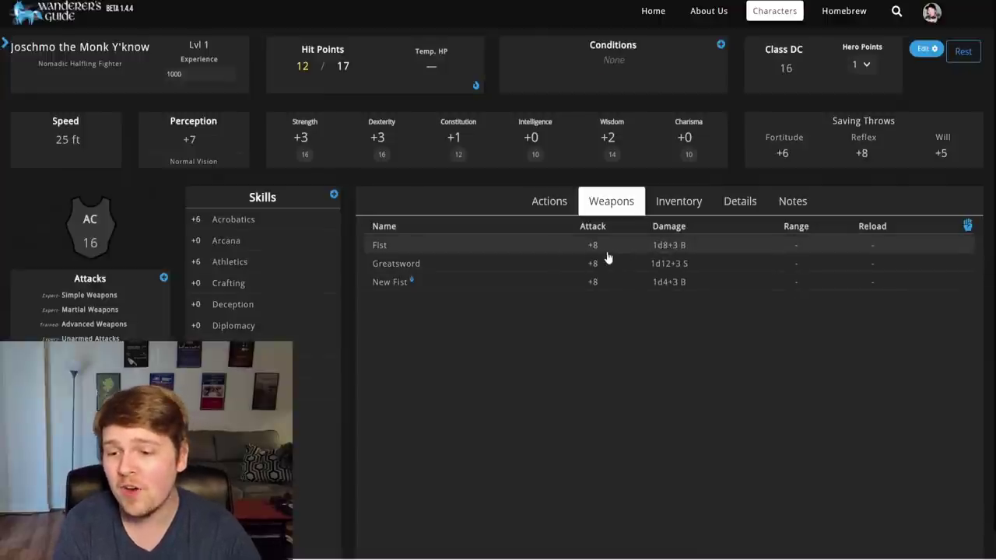
{"action": "left_click", "coordinate": [740, 201]}
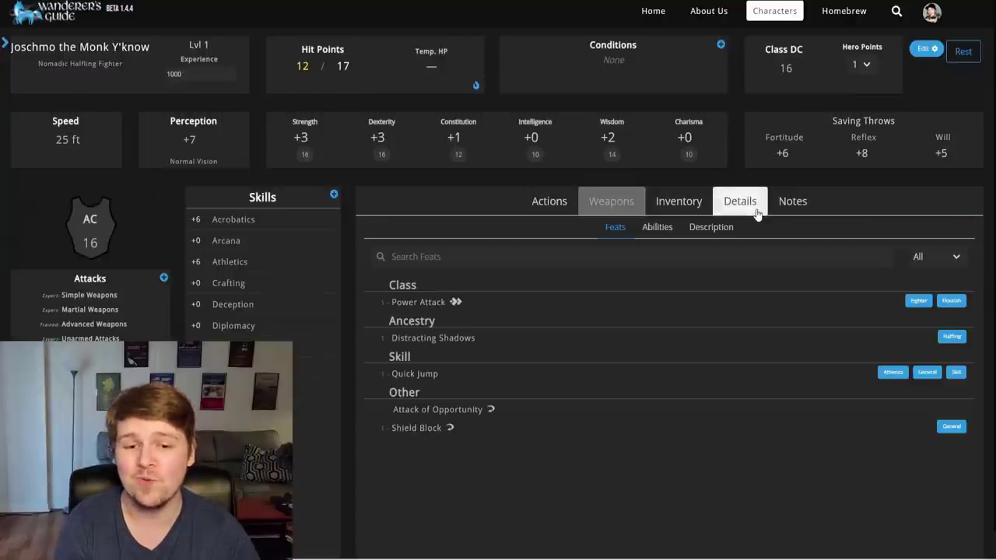
{"action": "left_click", "coordinate": [615, 200]}
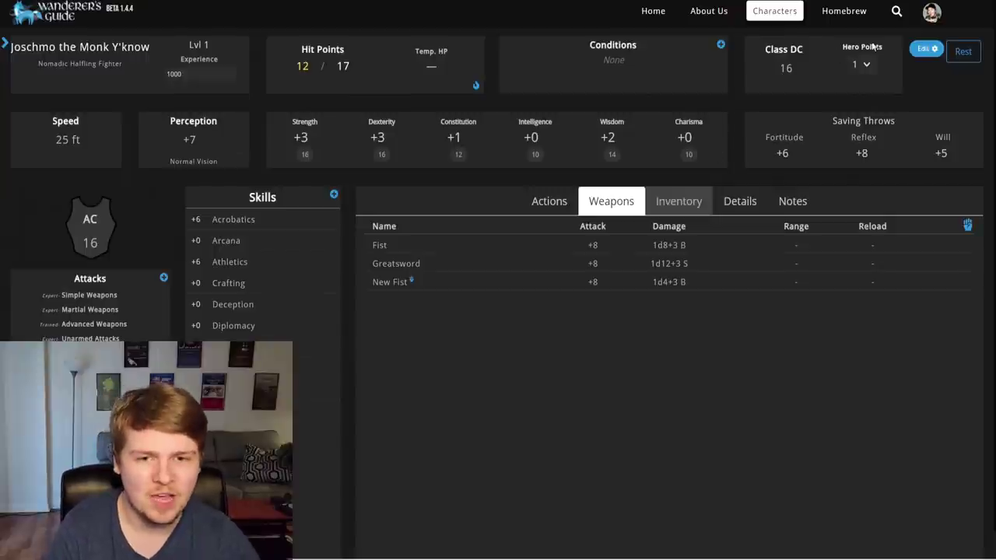
Step: Open the character for editing and set its level to 2
{"action": "left_click", "coordinate": [921, 49]}
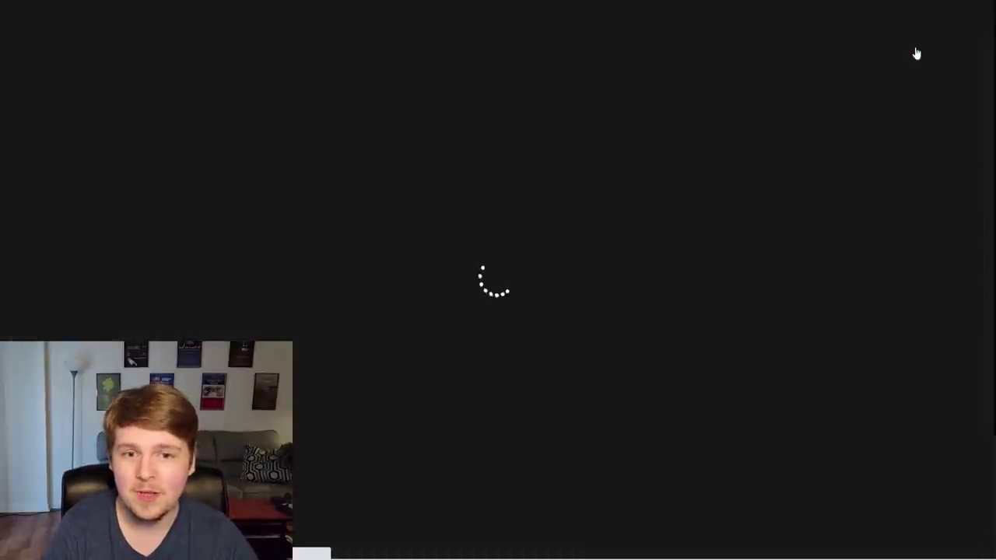
{"action": "left_click", "coordinate": [583, 178]}
{"action": "left_click", "coordinate": [580, 210]}
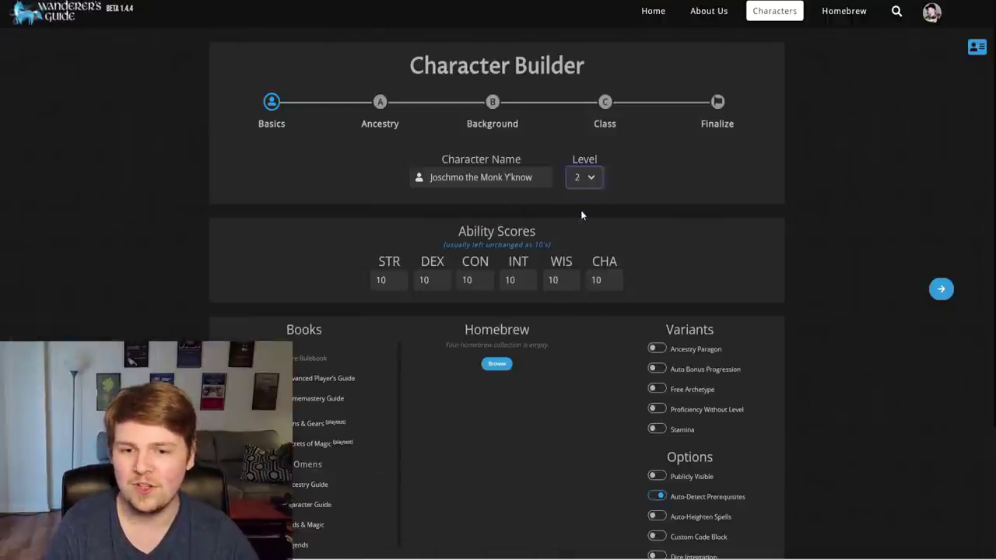
{"action": "scroll", "coordinate": [288, 310], "scroll_direction": "down", "scroll_amount": 2}
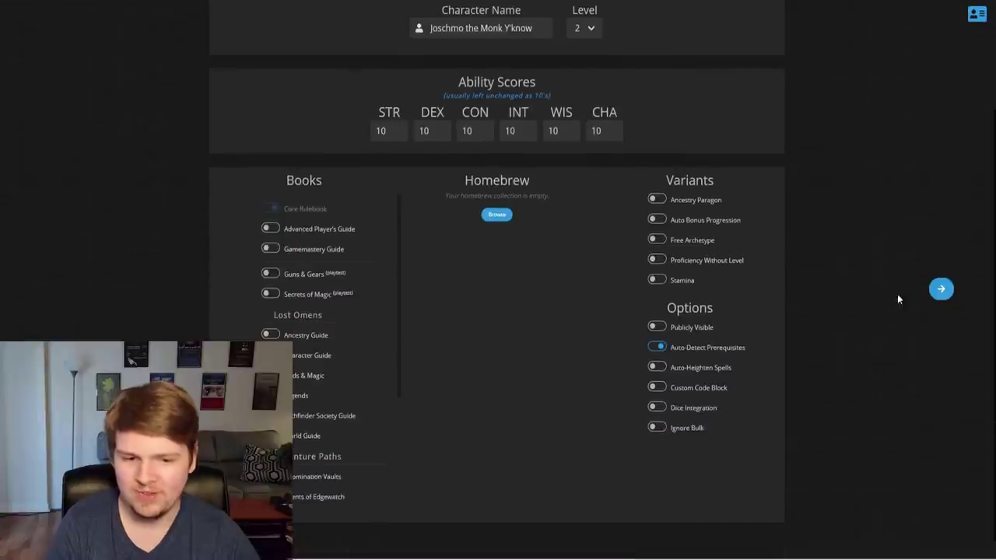
Step: Review the character's ancestry, background and Fighter class selections in the builder
{"action": "left_click", "coordinate": [941, 289]}
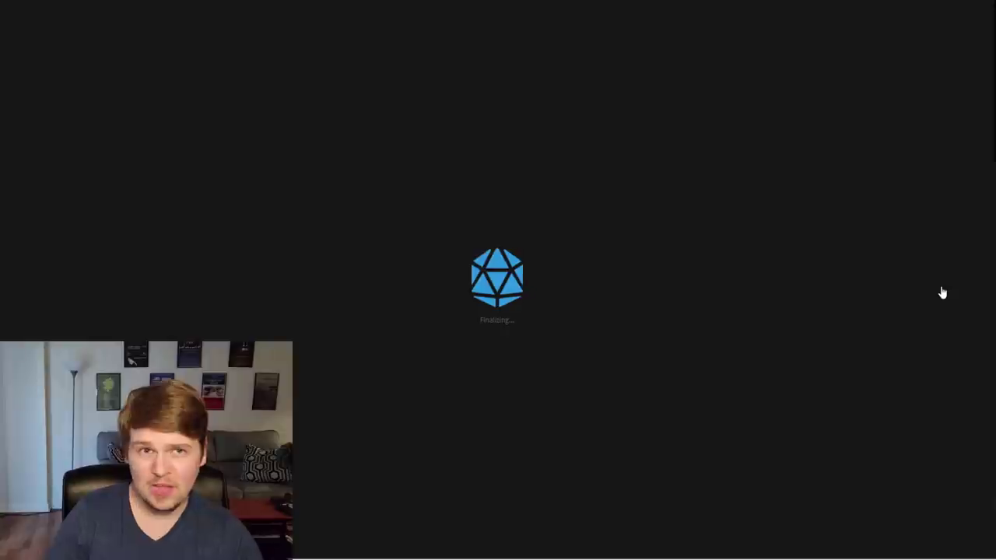
{"action": "scroll", "coordinate": [567, 225], "scroll_direction": "down", "scroll_amount": 3}
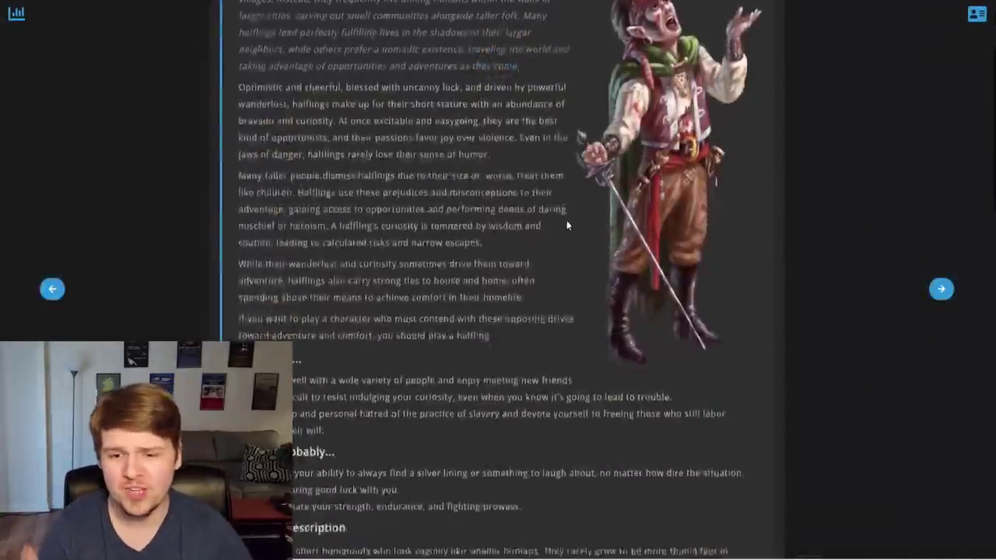
{"action": "scroll", "coordinate": [566, 225], "scroll_direction": "down", "scroll_amount": 10}
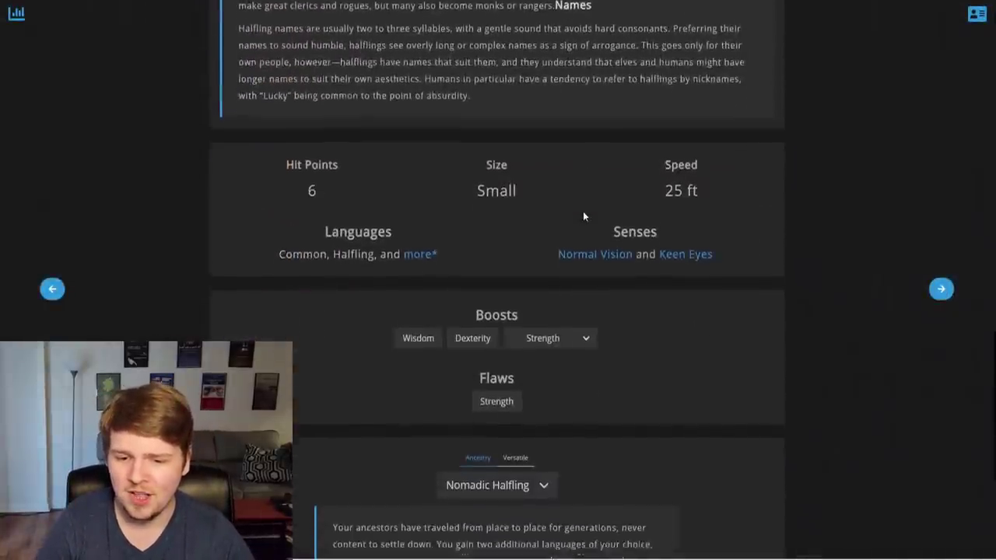
{"action": "scroll", "coordinate": [583, 216], "scroll_direction": "down", "scroll_amount": 4}
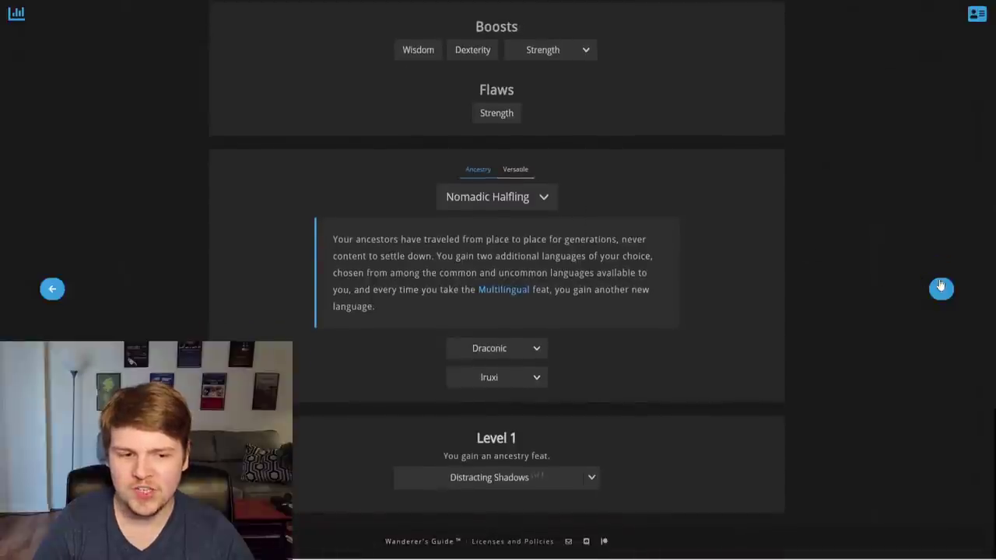
{"action": "left_click", "coordinate": [941, 287]}
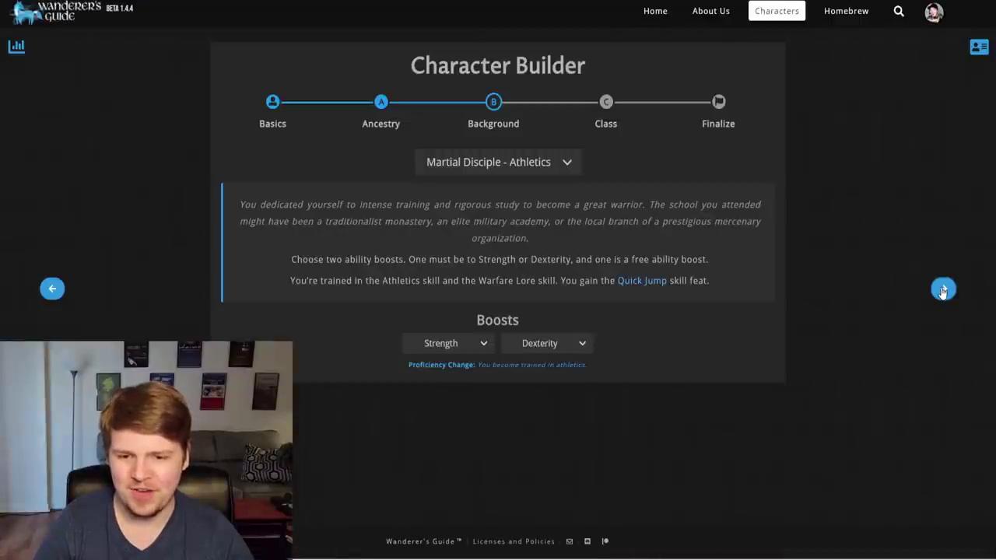
{"action": "left_click", "coordinate": [942, 289]}
{"action": "scroll", "coordinate": [556, 389], "scroll_direction": "down", "scroll_amount": 3}
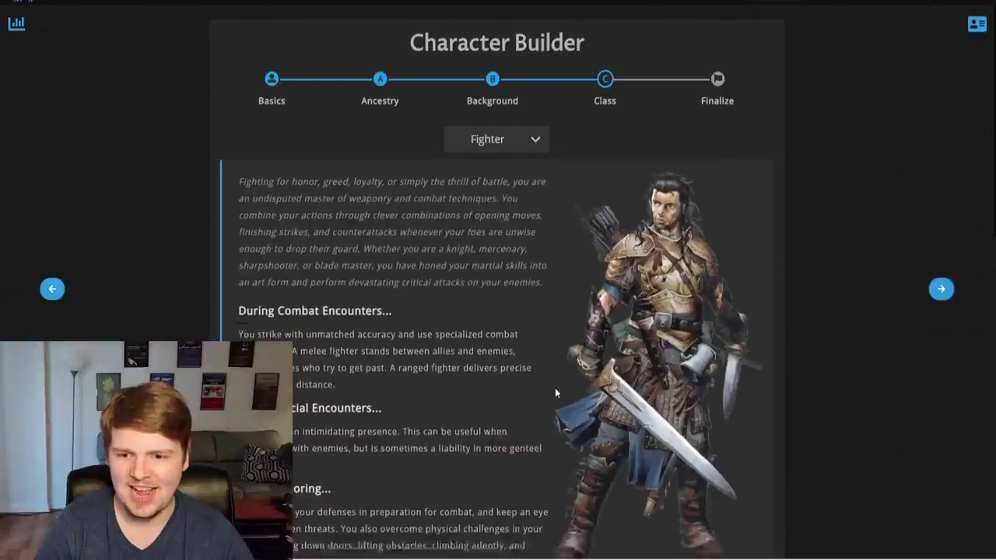
{"action": "scroll", "coordinate": [558, 392], "scroll_direction": "down", "scroll_amount": 10}
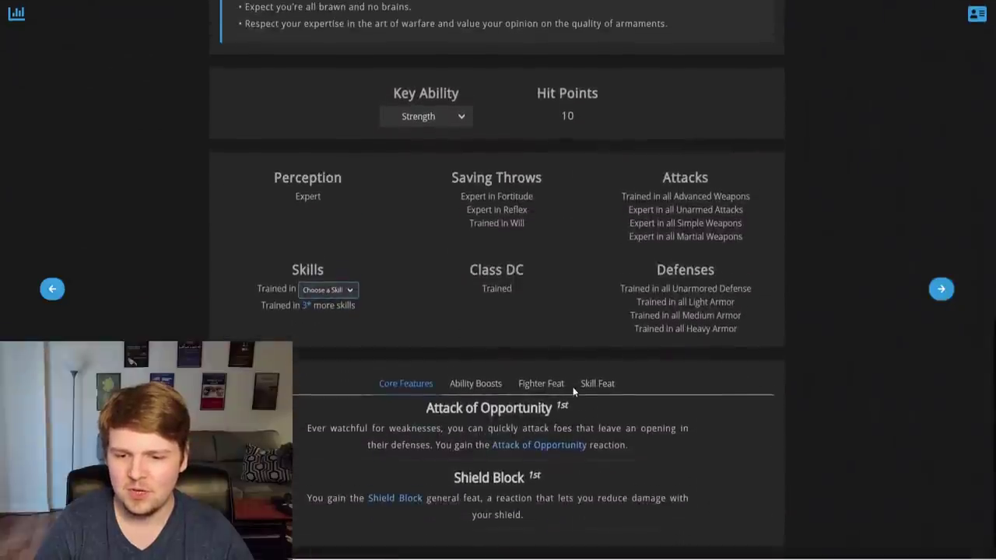
Step: Examine the level 1 and level 2 fighter feat choices, and return through the final builder stage to the character sheet
{"action": "left_click", "coordinate": [541, 386]}
{"action": "scroll", "coordinate": [545, 395], "scroll_direction": "down", "scroll_amount": 3}
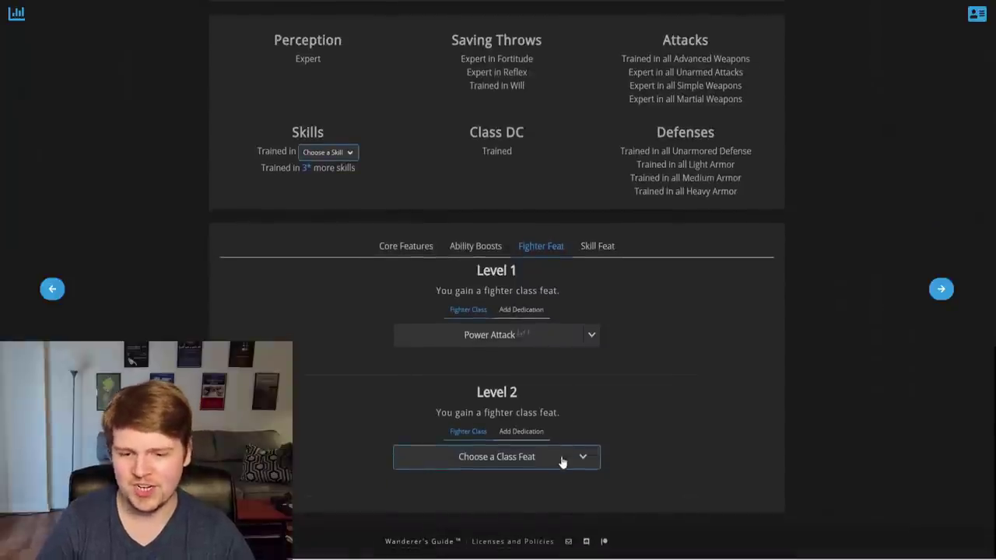
{"action": "scroll", "coordinate": [667, 350], "scroll_direction": "up", "scroll_amount": 3}
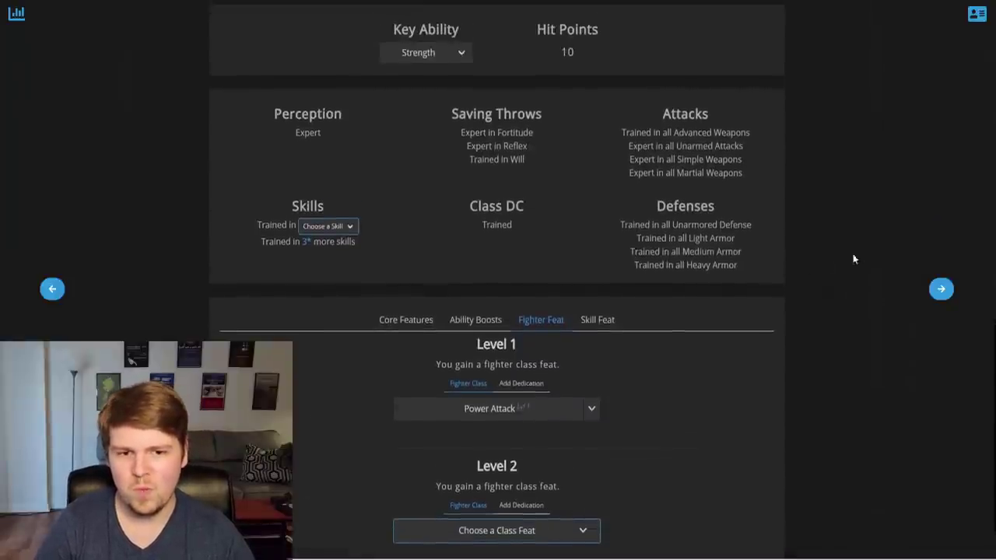
{"action": "left_click", "coordinate": [941, 289]}
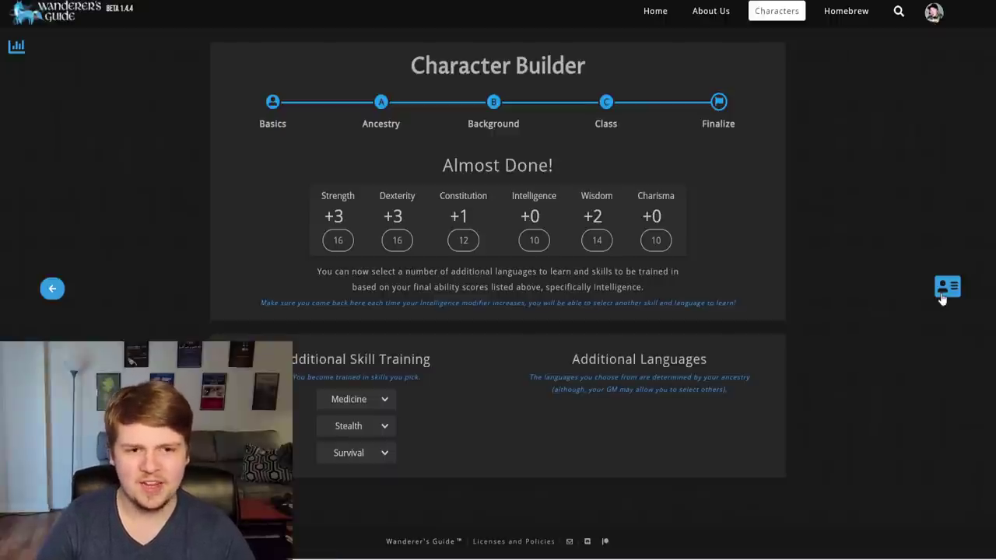
{"action": "left_click", "coordinate": [940, 288]}
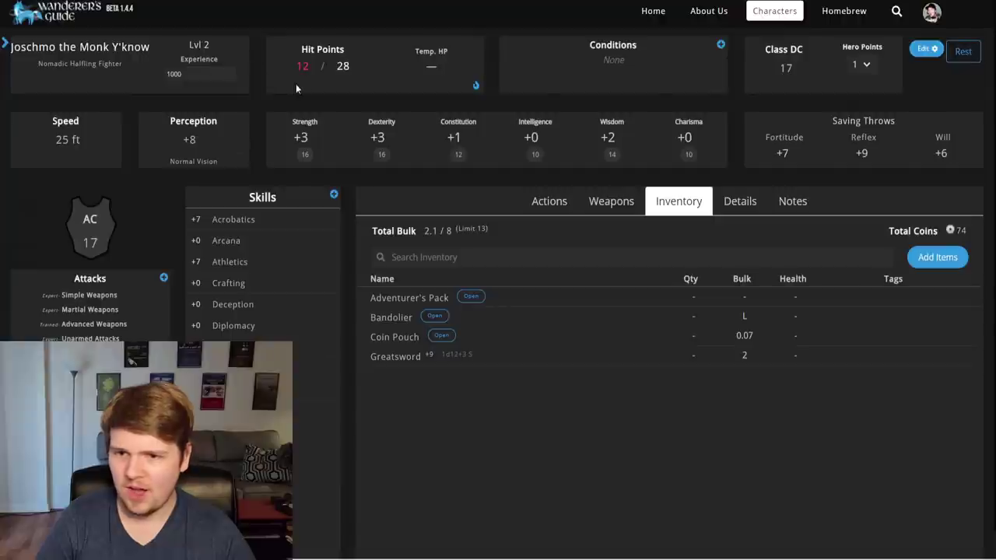
Step: Look through the leveled character's feats, actions, weapons and notes on the sheet
{"action": "left_click", "coordinate": [735, 202]}
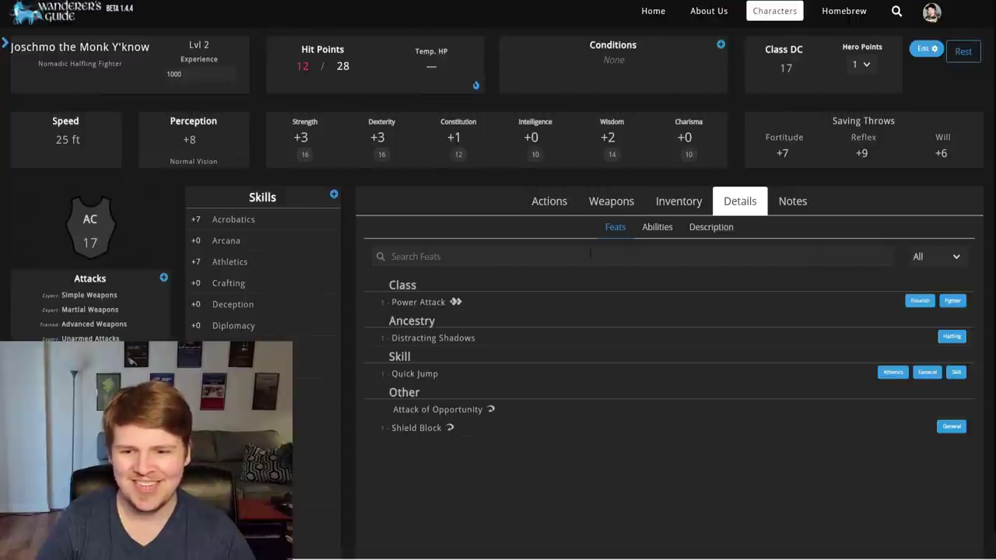
{"action": "left_click", "coordinate": [554, 206]}
{"action": "left_click", "coordinate": [605, 203]}
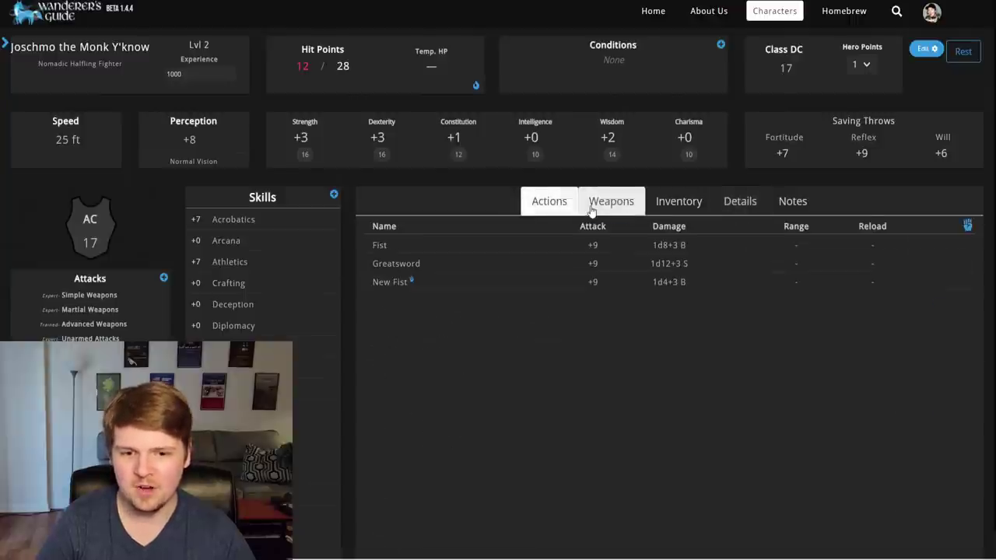
{"action": "left_click", "coordinate": [793, 200]}
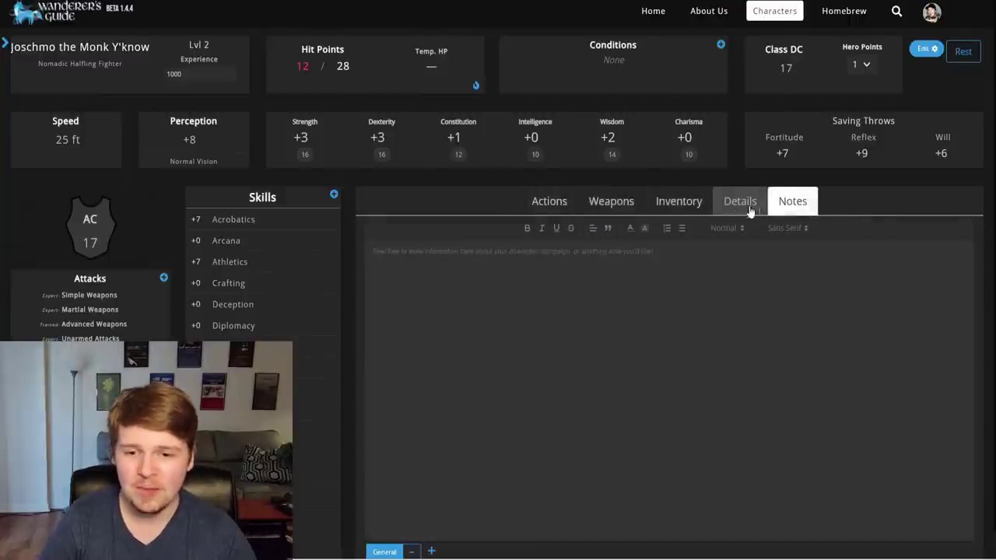
{"action": "left_click", "coordinate": [740, 200]}
{"action": "left_click", "coordinate": [637, 205]}
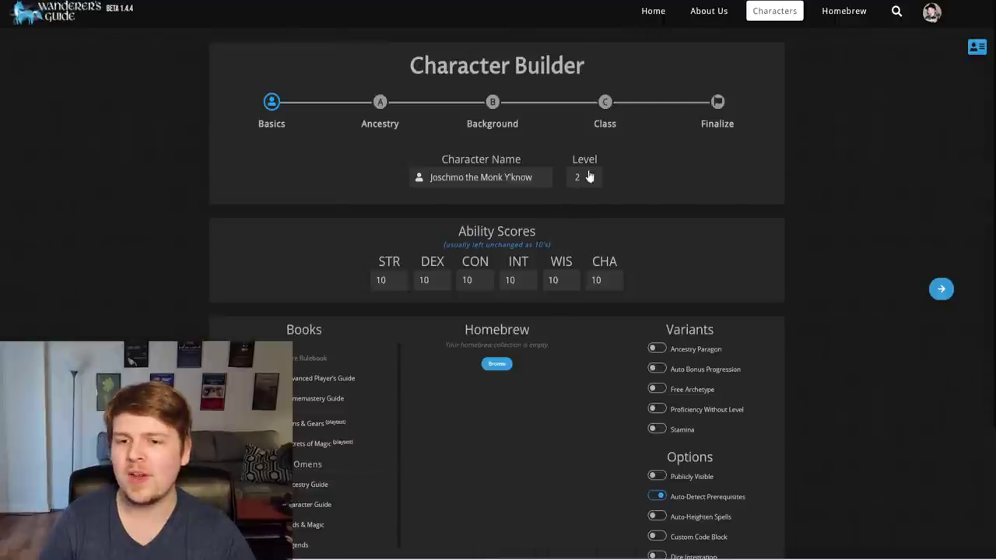
Step: Set the character's level to 3 in the builder basics
{"action": "left_click", "coordinate": [589, 177]}
{"action": "left_click", "coordinate": [574, 222]}
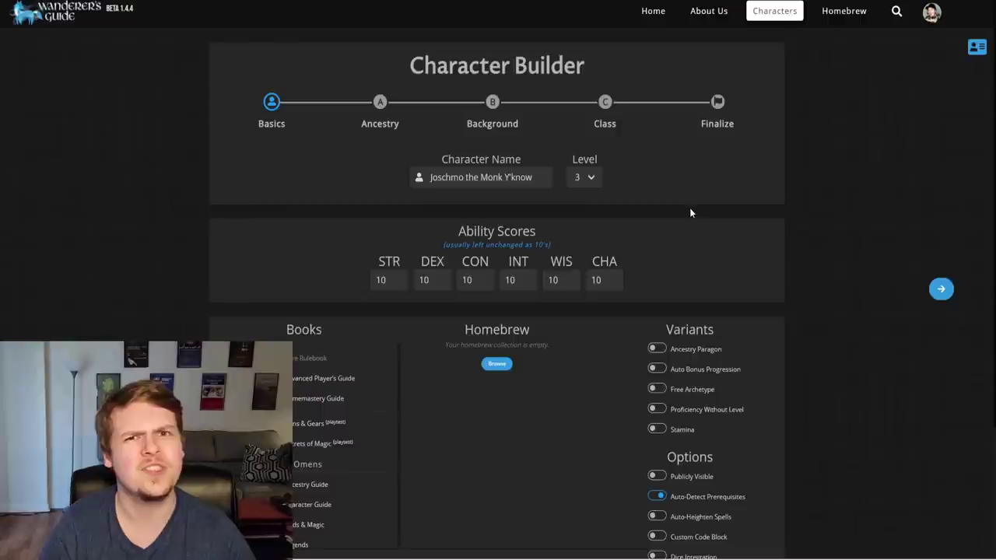
Step: Review the character's basics, ancestry and background choices, and advance through the builder to the Fighter class stage
{"action": "scroll", "coordinate": [689, 213], "scroll_direction": "down", "scroll_amount": 3}
{"action": "scroll", "coordinate": [778, 257], "scroll_direction": "up", "scroll_amount": 1}
{"action": "scroll", "coordinate": [850, 281], "scroll_direction": "up", "scroll_amount": 1}
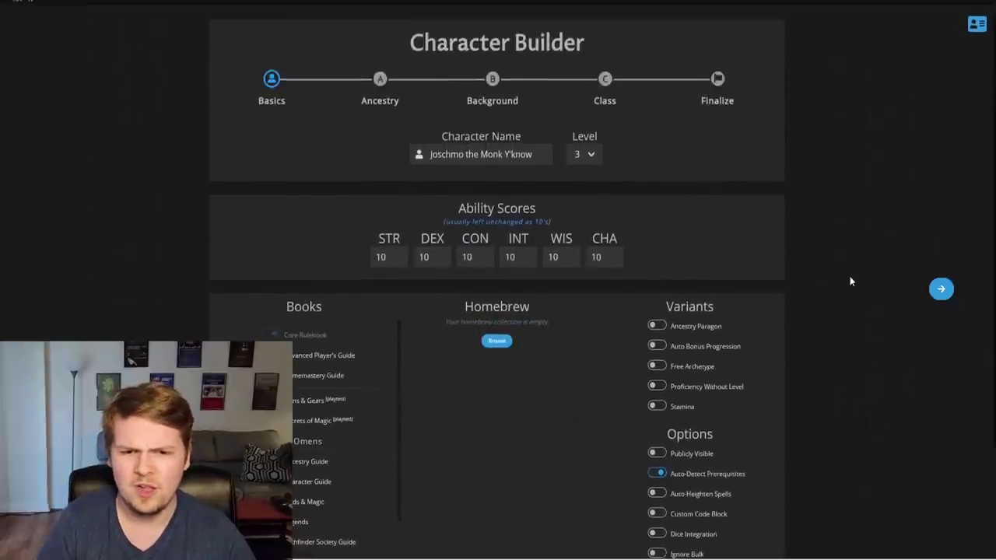
{"action": "left_click", "coordinate": [941, 290]}
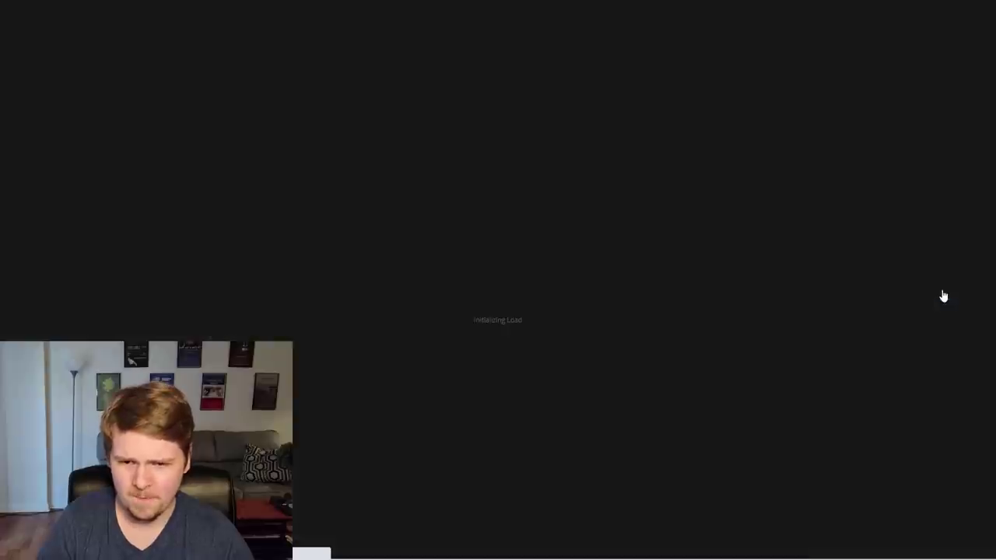
{"action": "scroll", "coordinate": [938, 311], "scroll_direction": "down", "scroll_amount": 4}
{"action": "scroll", "coordinate": [925, 333], "scroll_direction": "down", "scroll_amount": 10}
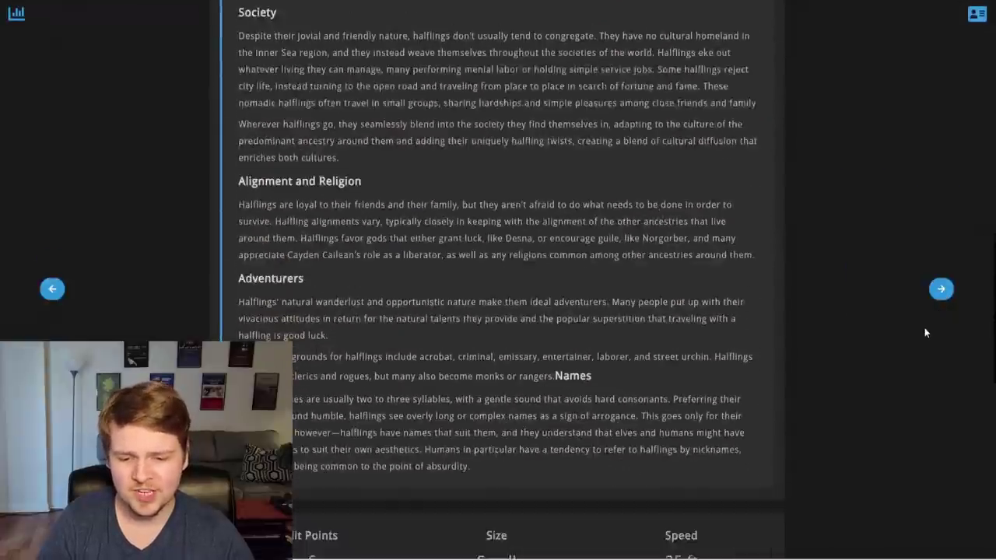
{"action": "scroll", "coordinate": [925, 327], "scroll_direction": "down", "scroll_amount": 5}
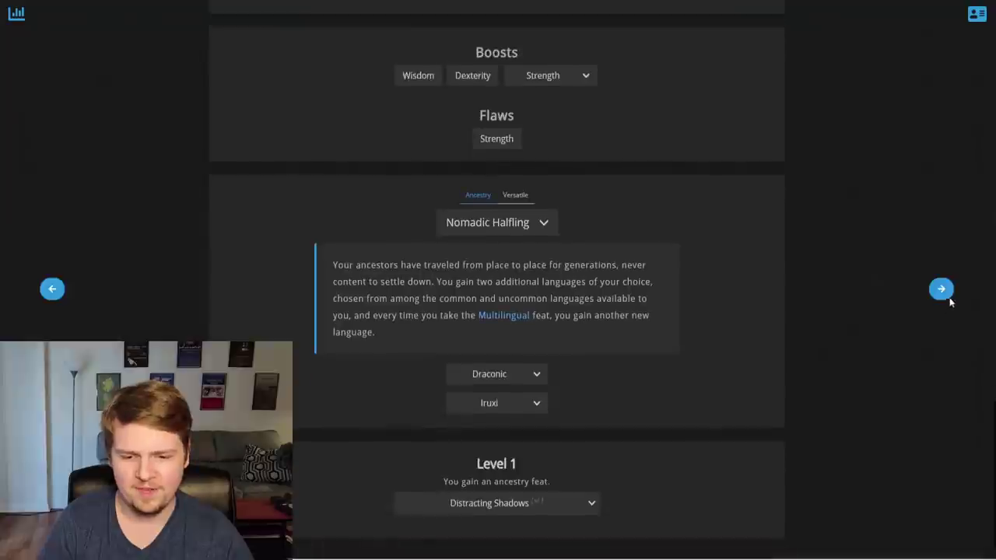
{"action": "left_click", "coordinate": [943, 292]}
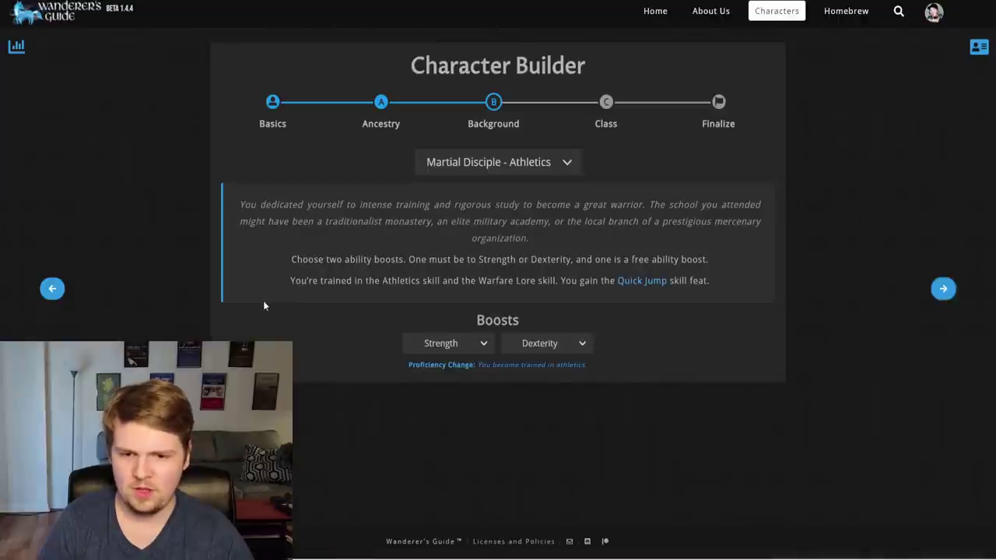
{"action": "left_click", "coordinate": [942, 291]}
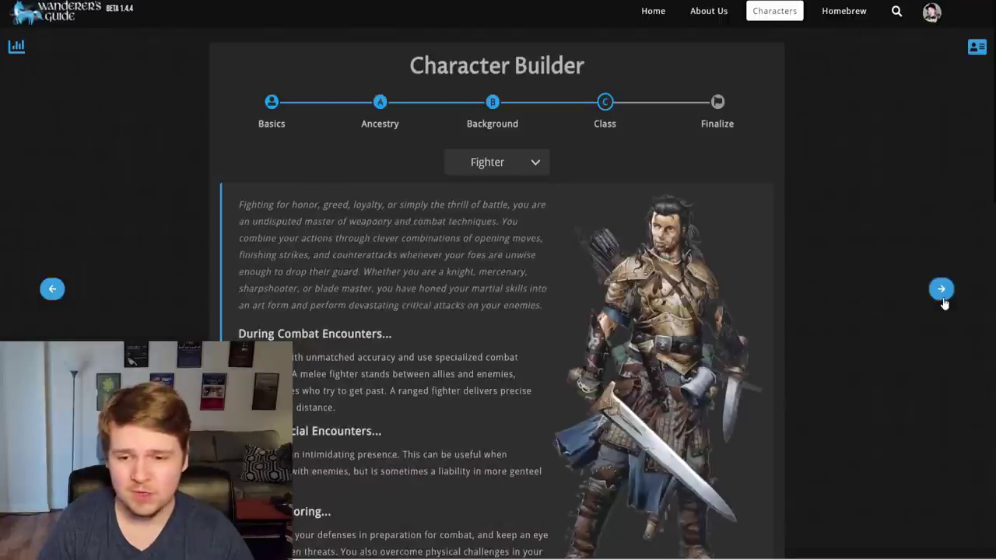
Step: Read the level 3 Bravery description among the Fighter's core features
{"action": "scroll", "coordinate": [934, 304], "scroll_direction": "down", "scroll_amount": 10}
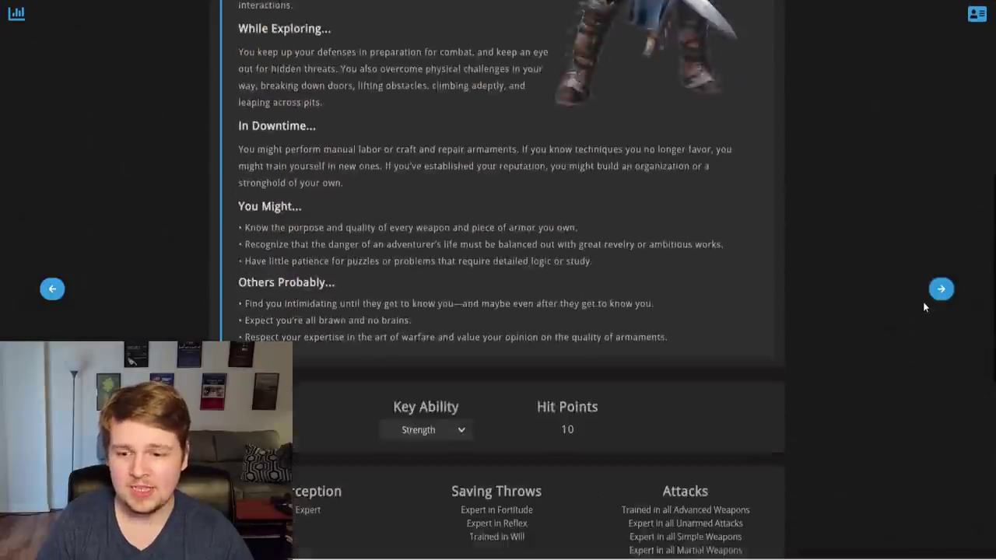
{"action": "scroll", "coordinate": [924, 307], "scroll_direction": "down", "scroll_amount": 3}
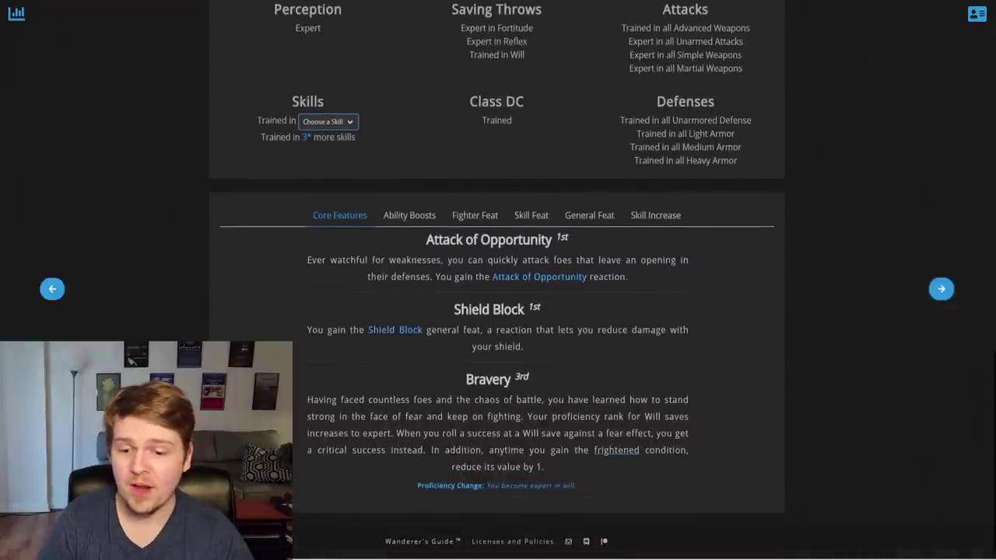
{"action": "left_click_drag", "start_coordinate": [341, 399], "coordinate": [533, 466]}
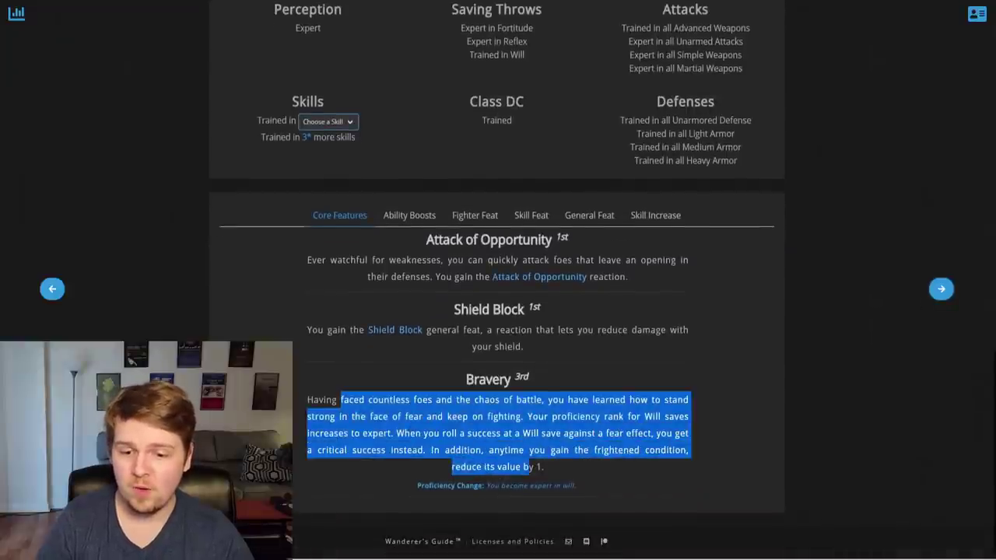
{"action": "left_click", "coordinate": [747, 391]}
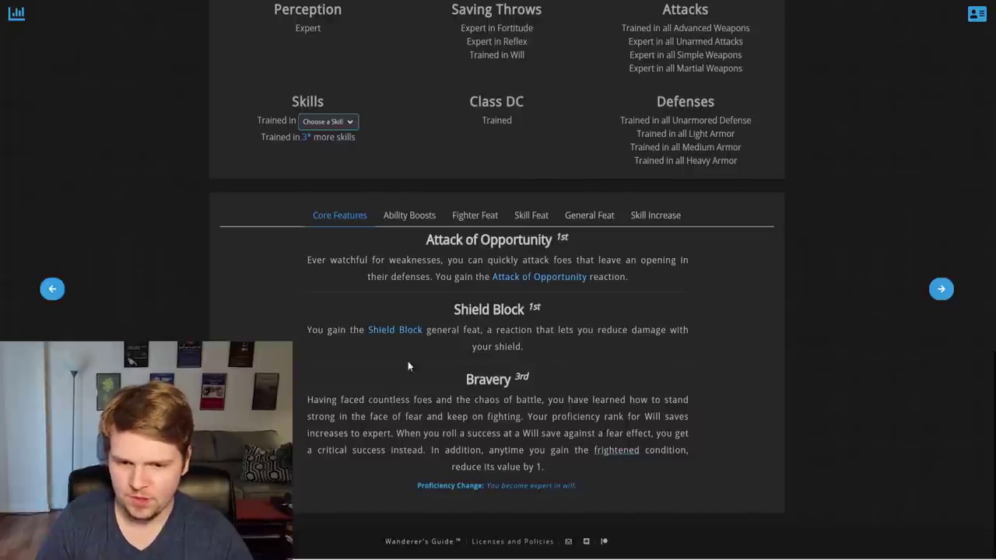
Step: Look through the Fighter's ability boosts, class feats, skill feat, general feat and skill increase choices
{"action": "left_click", "coordinate": [410, 215]}
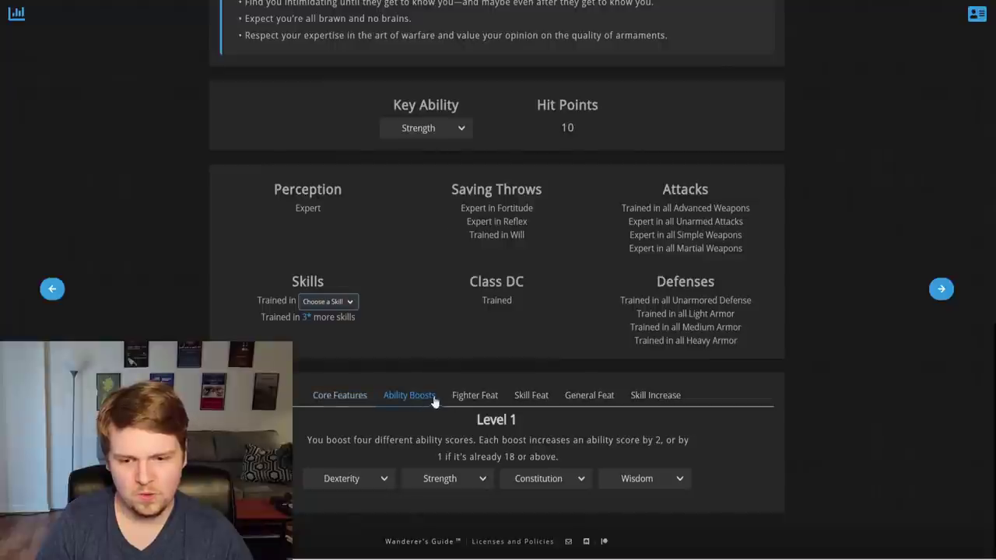
{"action": "left_click", "coordinate": [472, 396]}
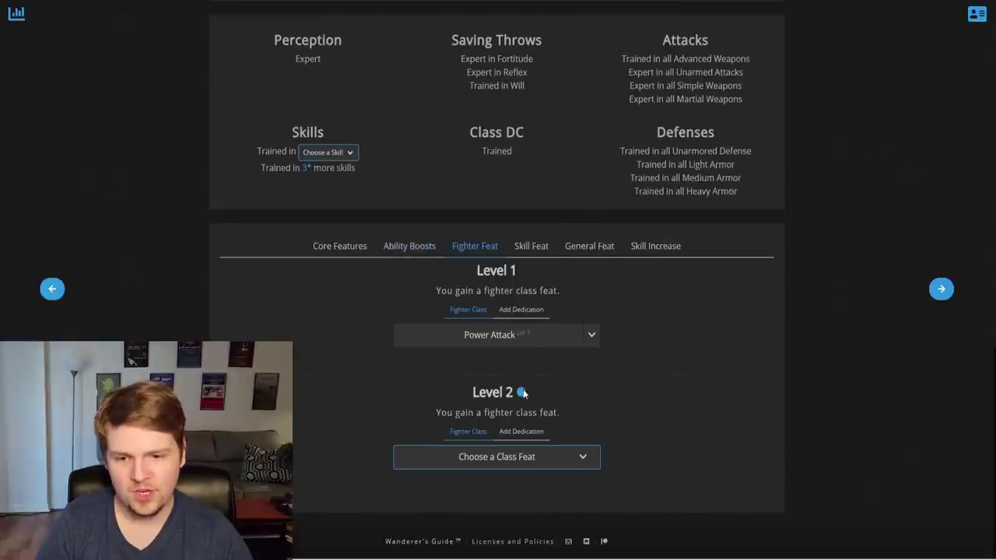
{"action": "left_click", "coordinate": [532, 247]}
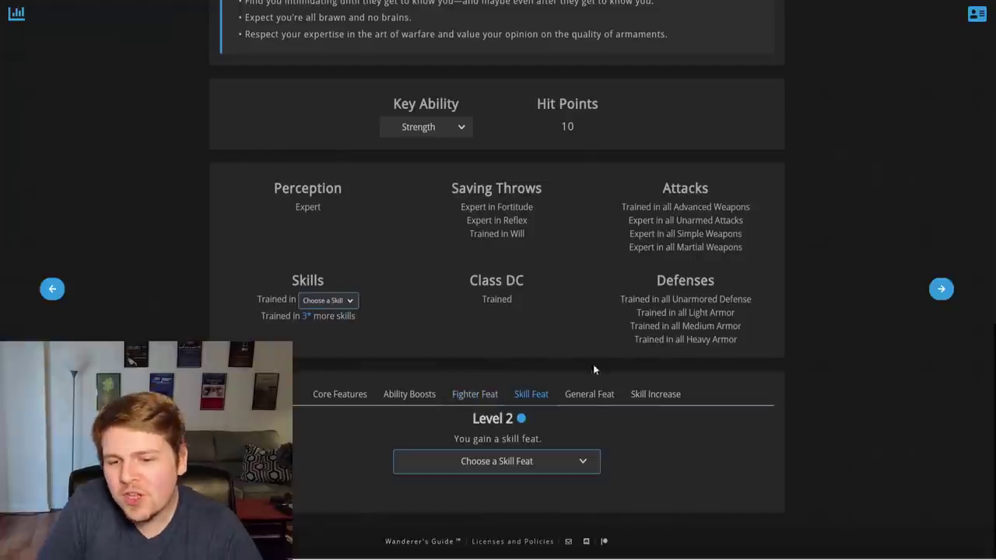
{"action": "left_click", "coordinate": [580, 403]}
{"action": "left_click", "coordinate": [638, 395]}
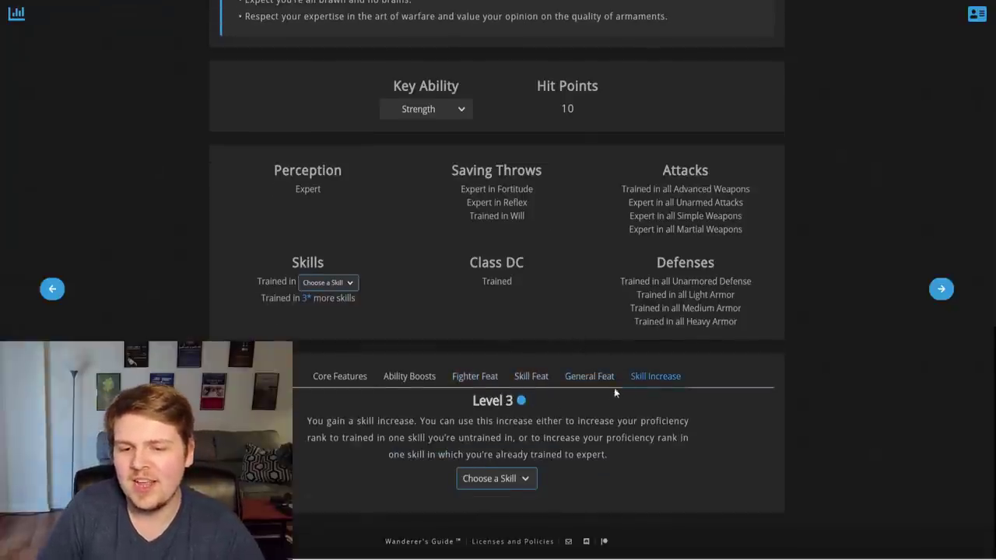
{"action": "scroll", "coordinate": [630, 358], "scroll_direction": "up", "scroll_amount": 2}
{"action": "scroll", "coordinate": [630, 342], "scroll_direction": "up", "scroll_amount": 10}
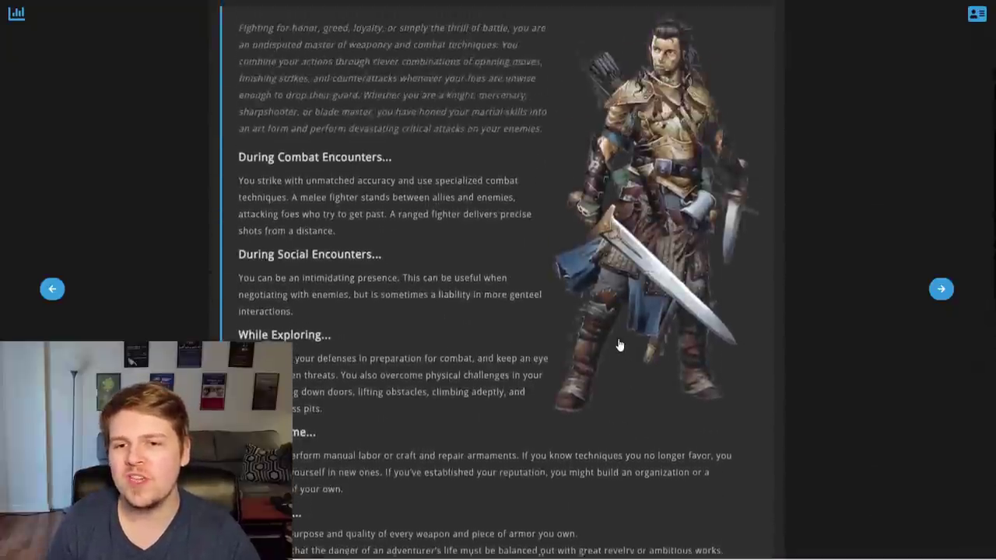
{"action": "scroll", "coordinate": [619, 345], "scroll_direction": "up", "scroll_amount": 1}
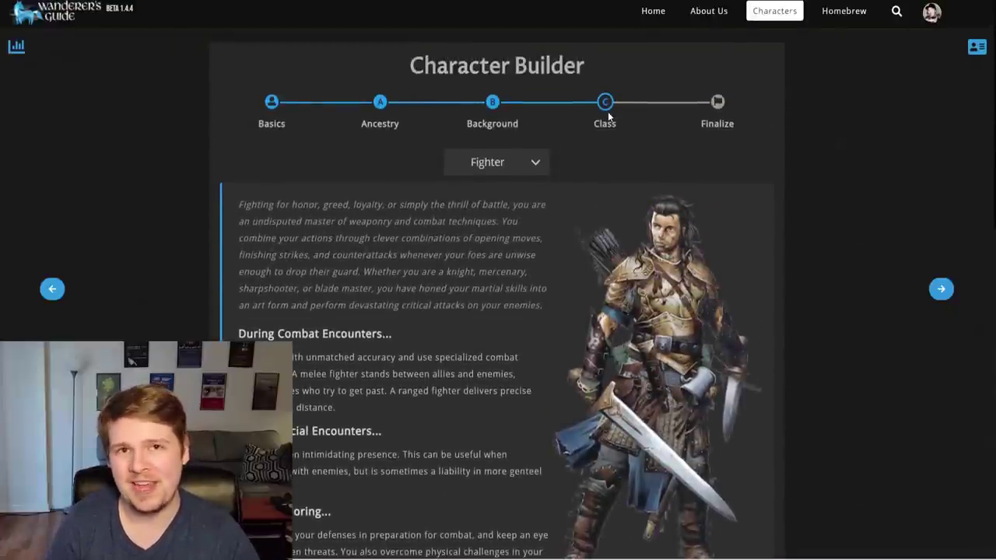
Step: Revisit the Fighter's level 1 ability boosts, core features and skill feat, ending at the level 1 and level 2 fighter feats
{"action": "scroll", "coordinate": [595, 273], "scroll_direction": "down", "scroll_amount": 12}
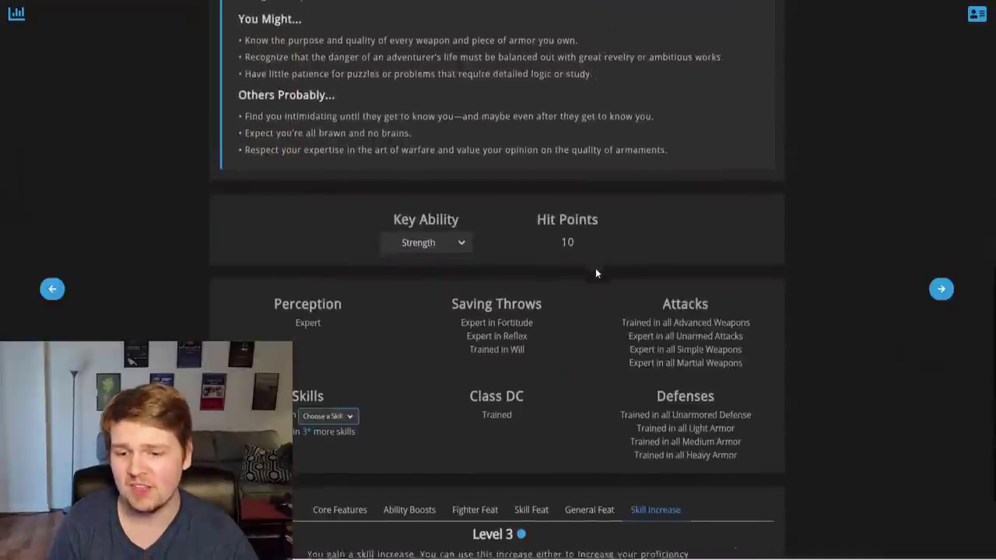
{"action": "left_click", "coordinate": [412, 372]}
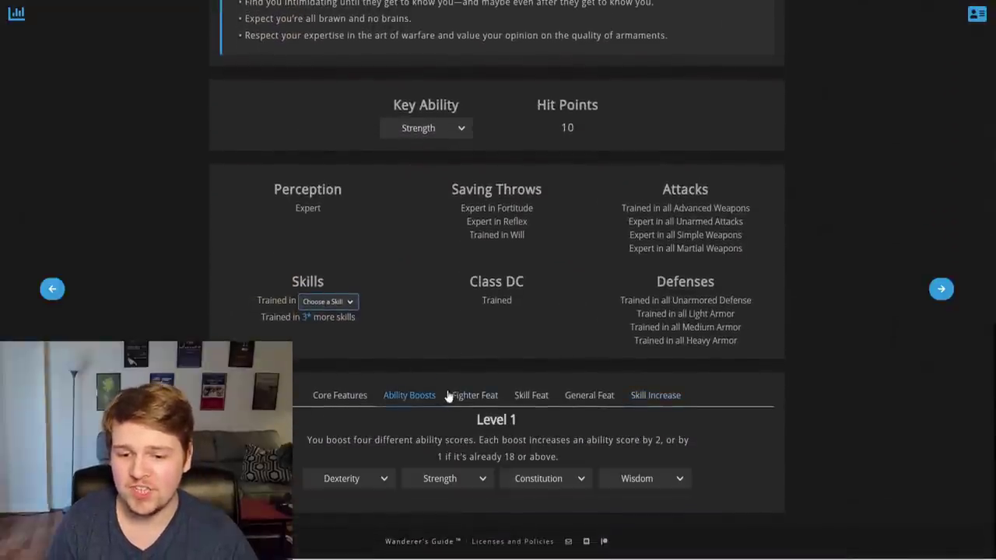
{"action": "left_click", "coordinate": [476, 382]}
{"action": "scroll", "coordinate": [513, 381], "scroll_direction": "down", "scroll_amount": 2}
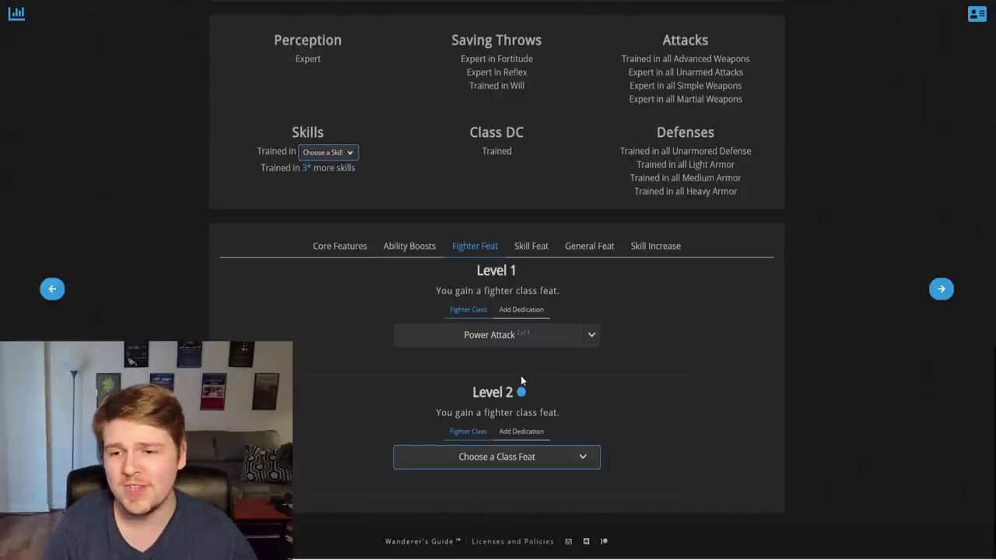
{"action": "left_click", "coordinate": [339, 252]}
{"action": "left_click", "coordinate": [393, 254]}
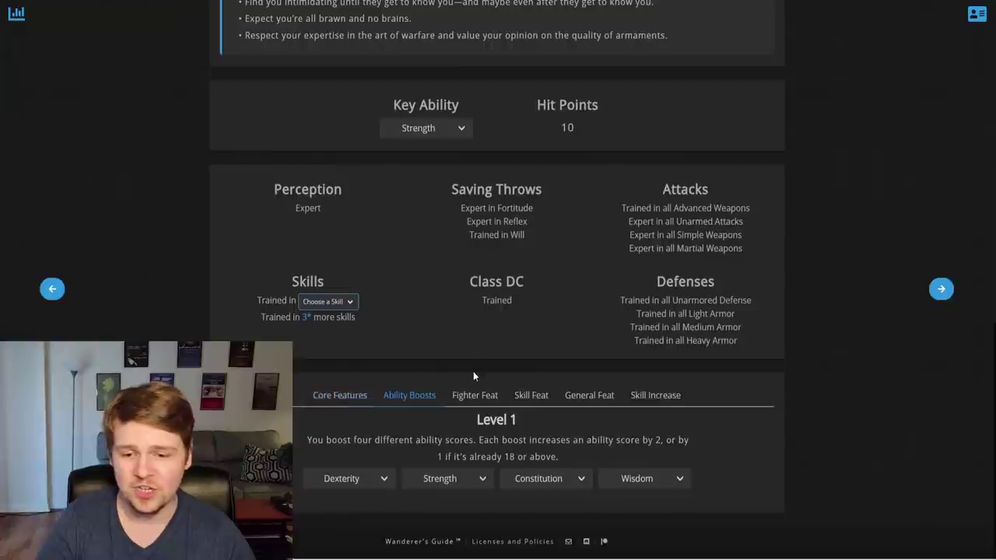
{"action": "left_click", "coordinate": [475, 398]}
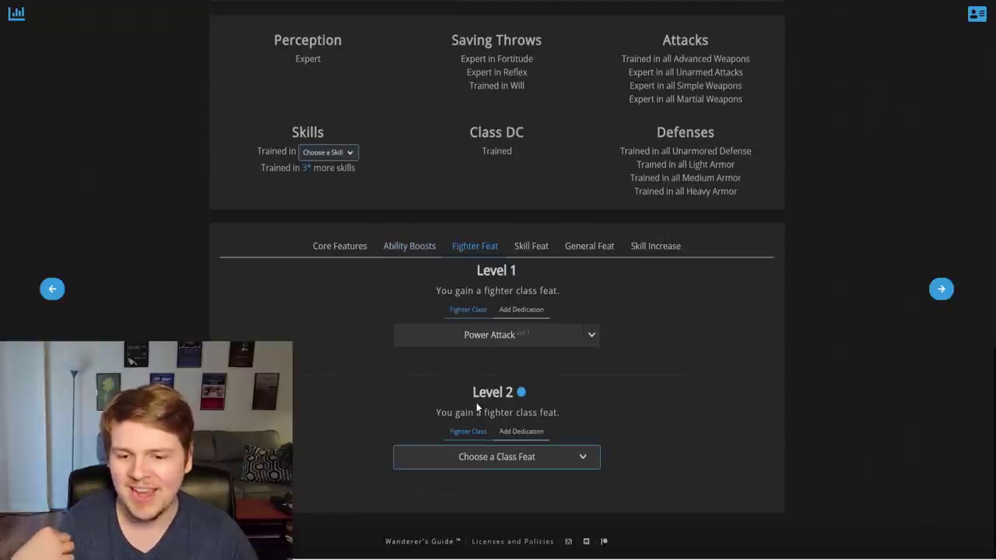
{"action": "left_click", "coordinate": [544, 248]}
{"action": "left_click", "coordinate": [453, 396]}
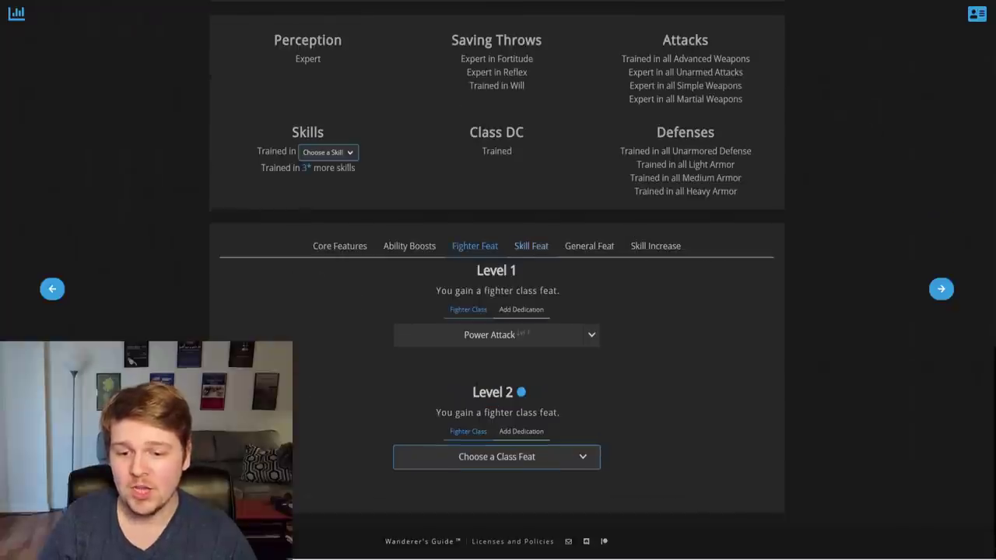
Step: Choose Wizard Dedication for the level 2 fighter class feat
{"action": "left_click", "coordinate": [532, 432]}
{"action": "left_click", "coordinate": [545, 459]}
{"action": "scroll", "coordinate": [524, 469], "scroll_direction": "down", "scroll_amount": 3}
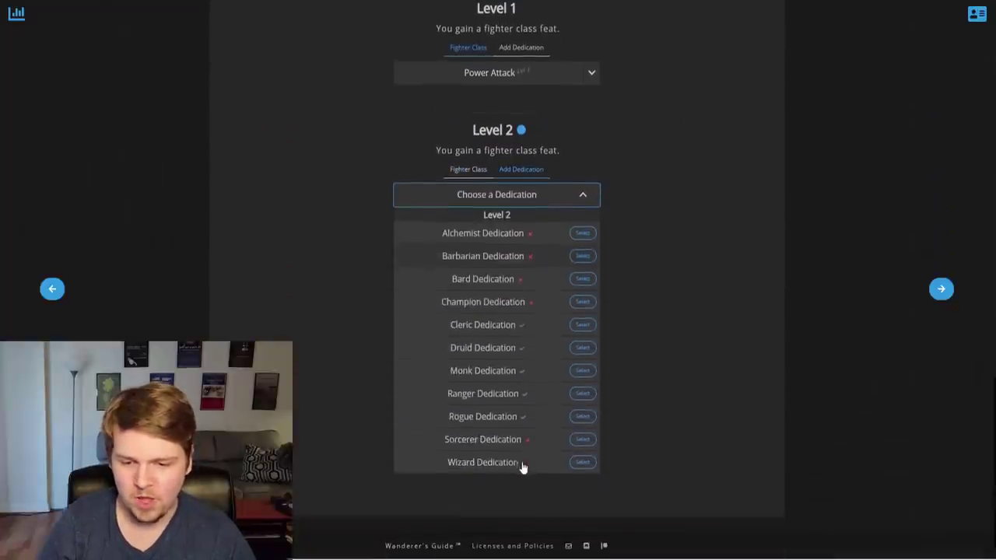
{"action": "left_click", "coordinate": [588, 465]}
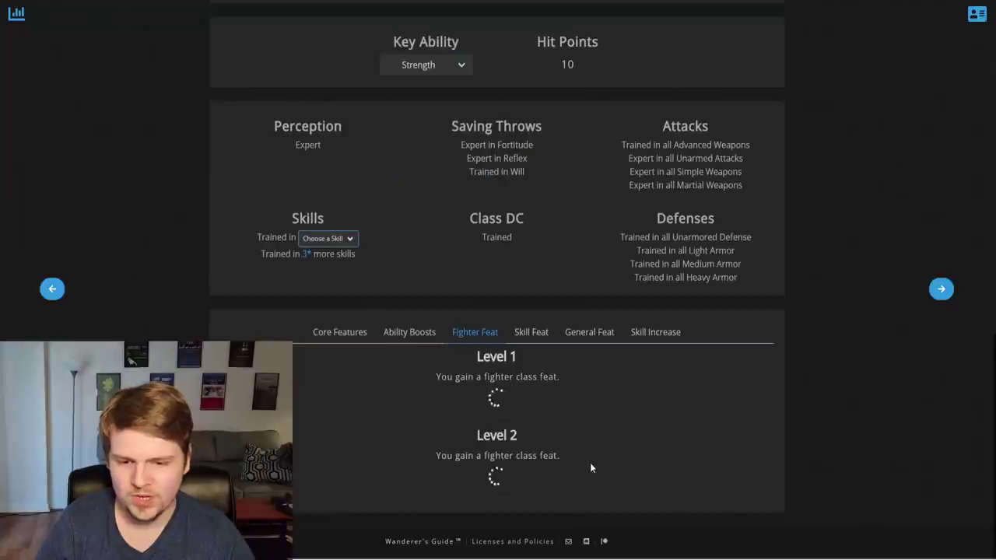
{"action": "scroll", "coordinate": [577, 436], "scroll_direction": "down", "scroll_amount": 2}
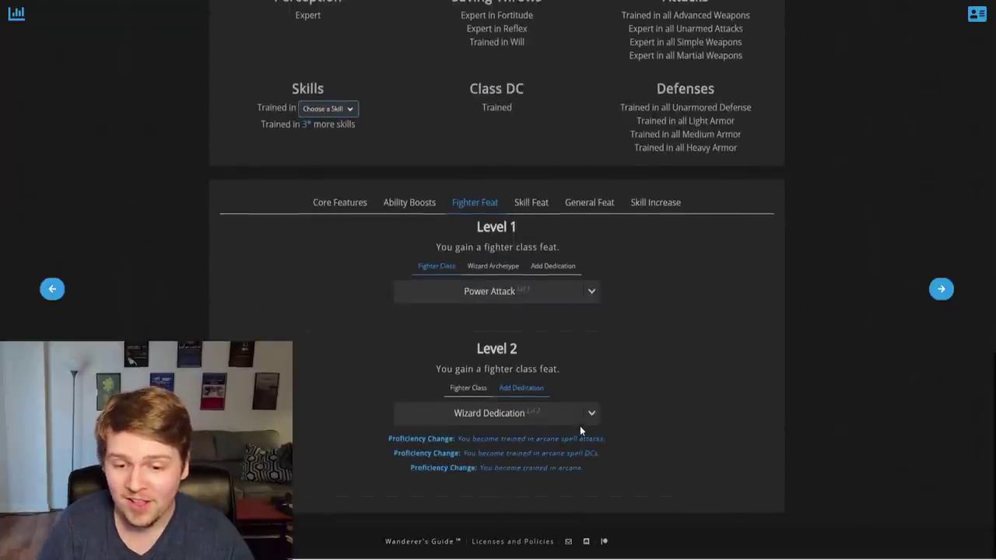
Step: Change the level 2 fighter class feat to Cleric Dedication
{"action": "left_click", "coordinate": [589, 416]}
{"action": "scroll", "coordinate": [582, 412], "scroll_direction": "down", "scroll_amount": 3}
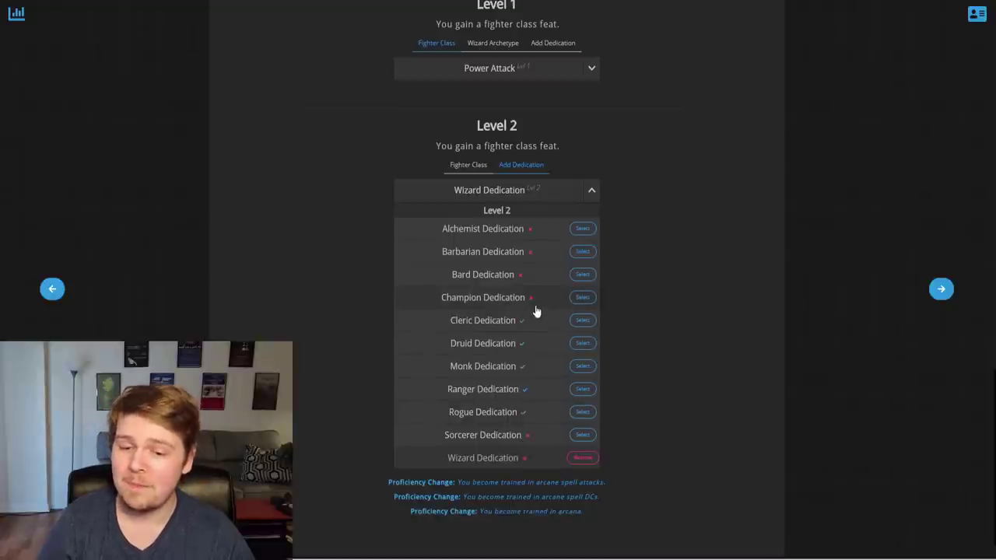
{"action": "left_click", "coordinate": [583, 319]}
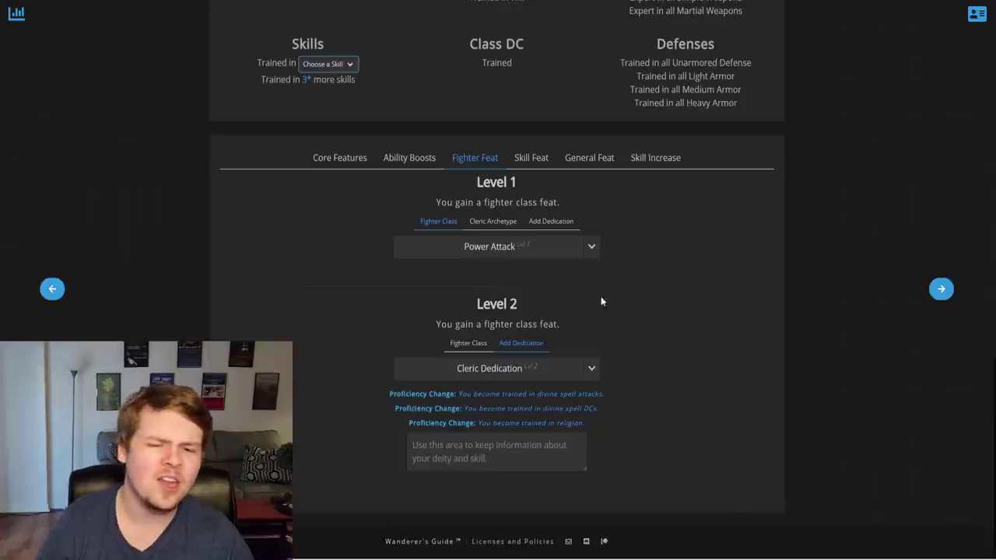
Step: Apply the level 3 skill increase to Athletics, leaving the skill feat and general feat unselected
{"action": "left_click", "coordinate": [536, 157]}
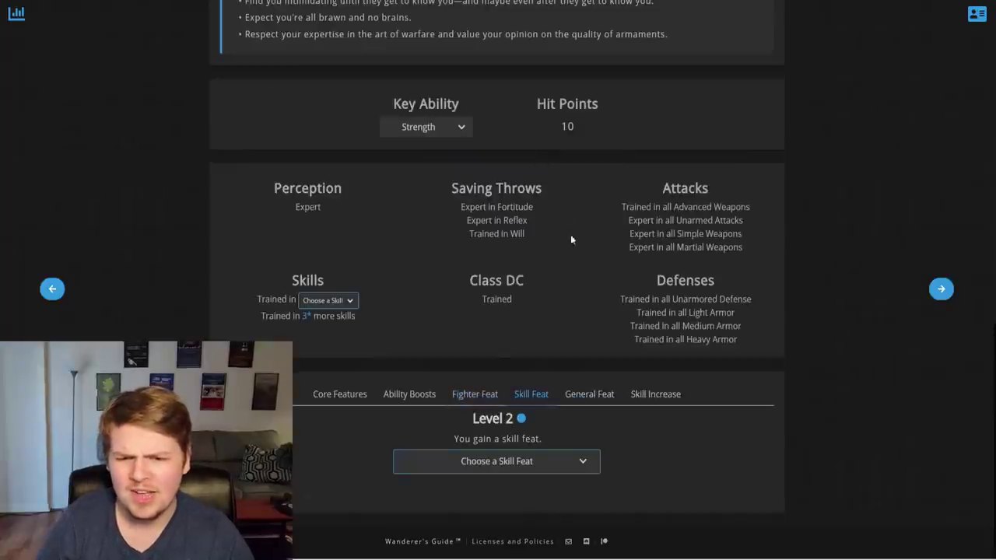
{"action": "left_click", "coordinate": [579, 398]}
{"action": "left_click", "coordinate": [633, 395]}
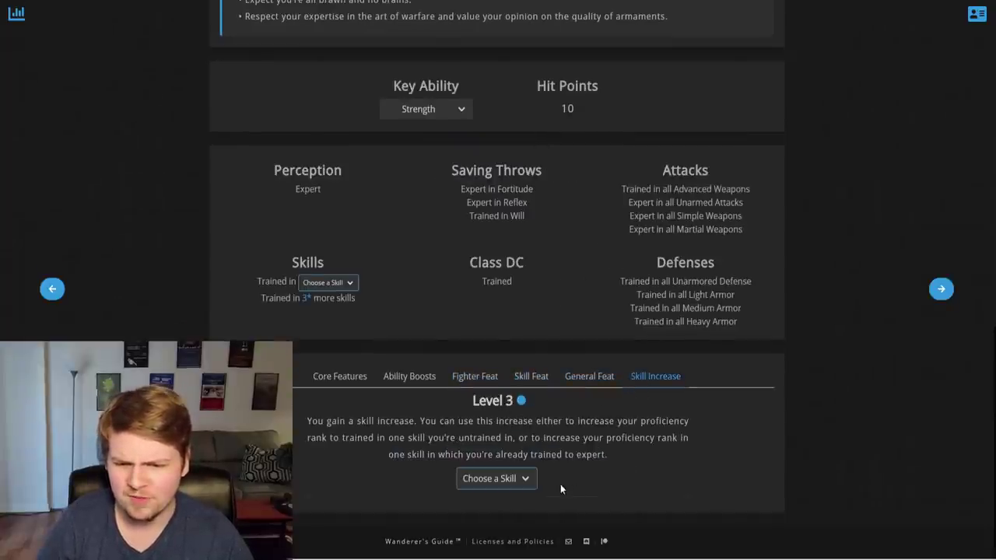
{"action": "left_click", "coordinate": [513, 481]}
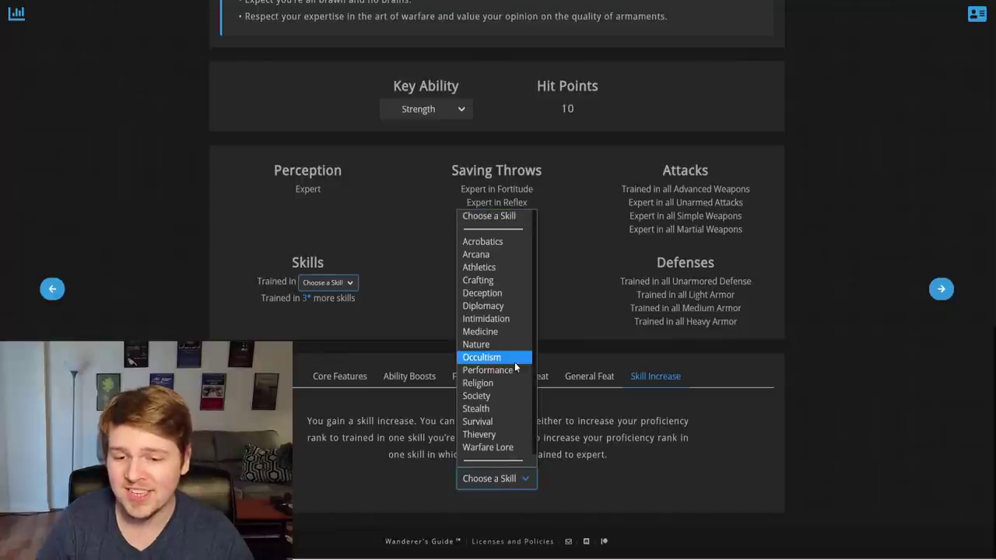
{"action": "left_click", "coordinate": [508, 269]}
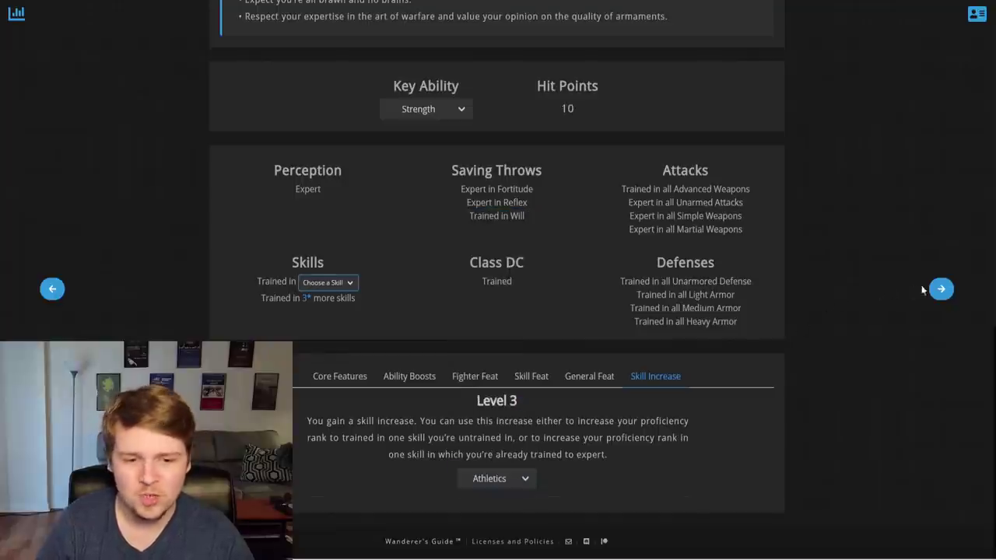
Step: Advance to the Finalize stage and review the ability scores, additional skill training and warnings
{"action": "scroll", "coordinate": [911, 337], "scroll_direction": "up", "scroll_amount": 4}
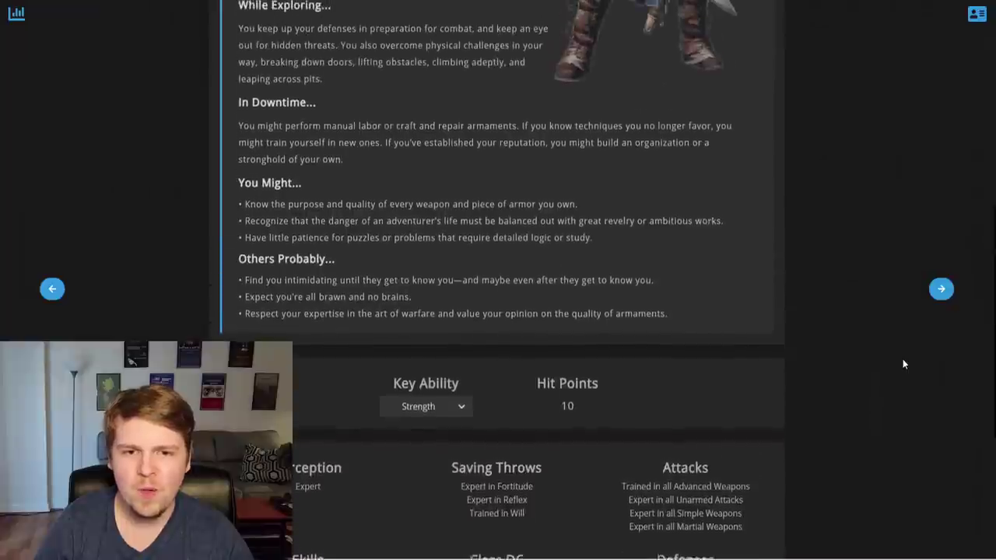
{"action": "left_click", "coordinate": [939, 287]}
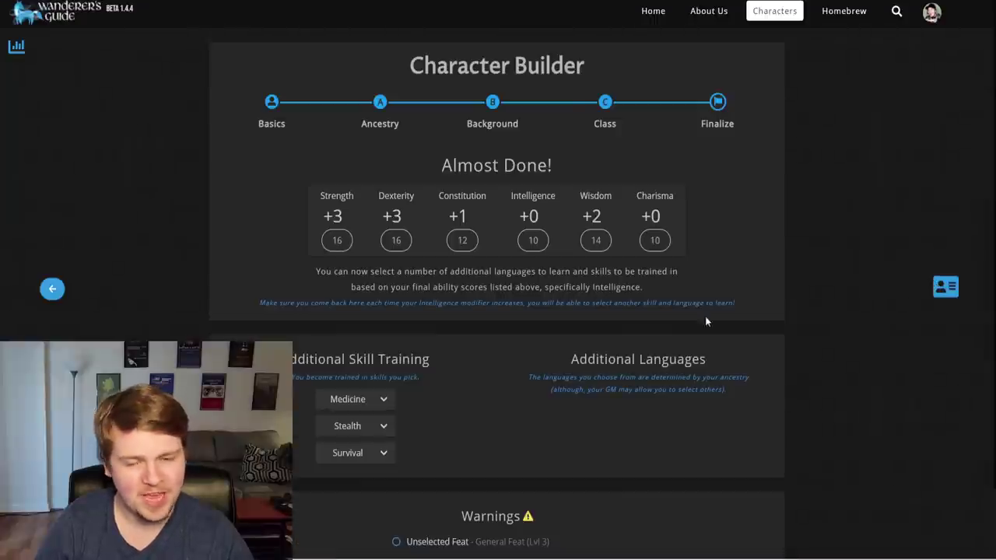
{"action": "scroll", "coordinate": [503, 329], "scroll_direction": "down", "scroll_amount": 2}
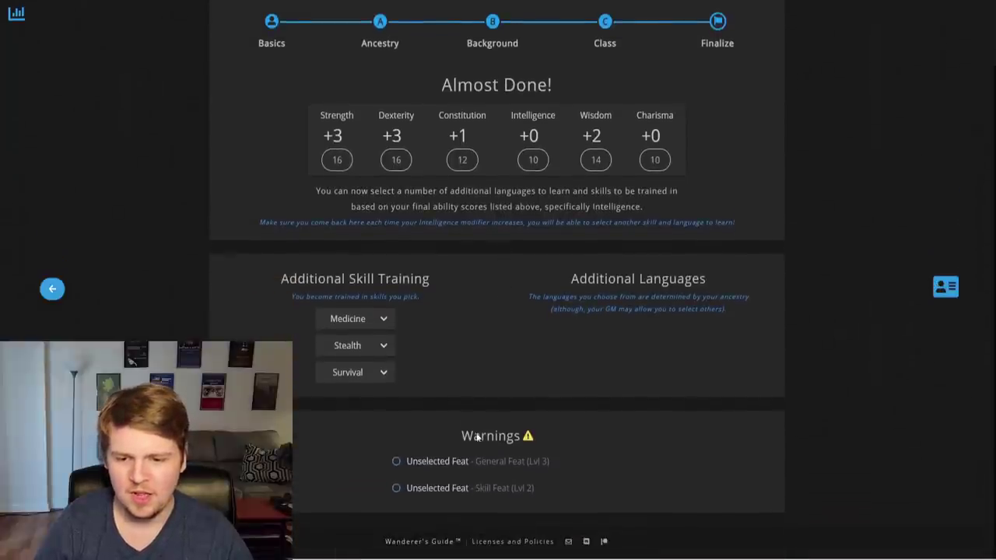
{"action": "scroll", "coordinate": [503, 329], "scroll_direction": "up", "scroll_amount": 2}
{"action": "scroll", "coordinate": [503, 329], "scroll_direction": "down", "scroll_amount": 2}
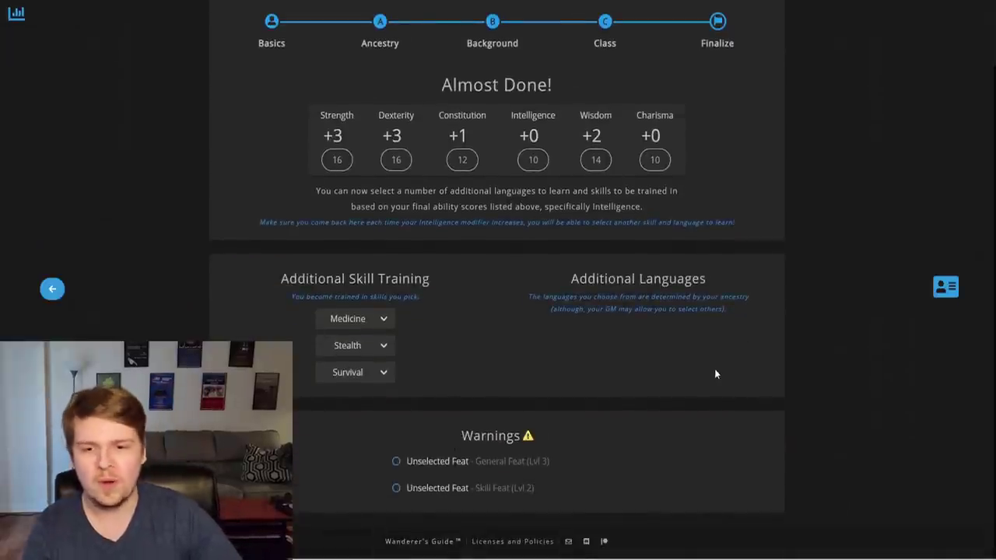
Step: Open the character sheet's spell manager and add the divine cantrips Guidance and Divine Lance to the Cleric Archetype spell list
{"action": "scroll", "coordinate": [715, 374], "scroll_direction": "up", "scroll_amount": 2}
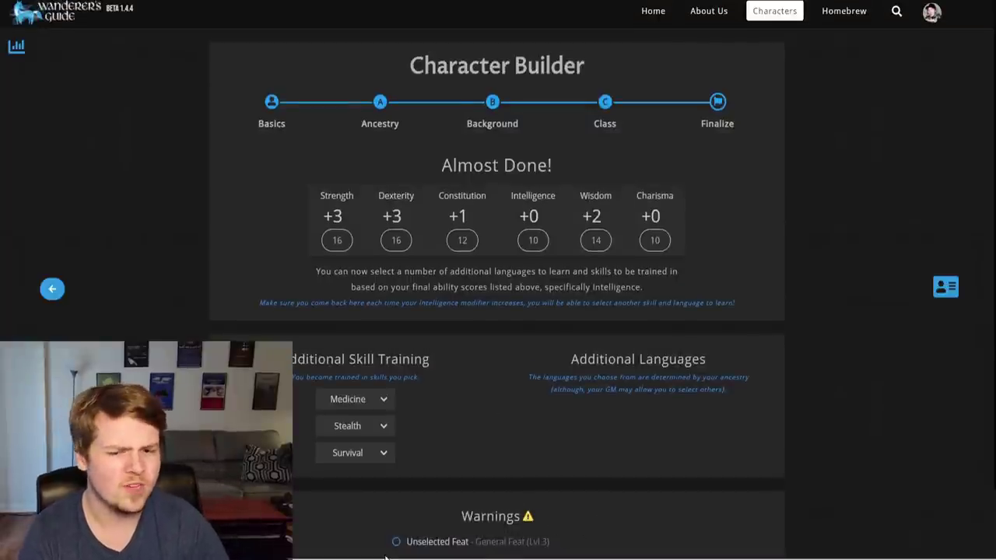
{"action": "scroll", "coordinate": [446, 508], "scroll_direction": "down", "scroll_amount": 2}
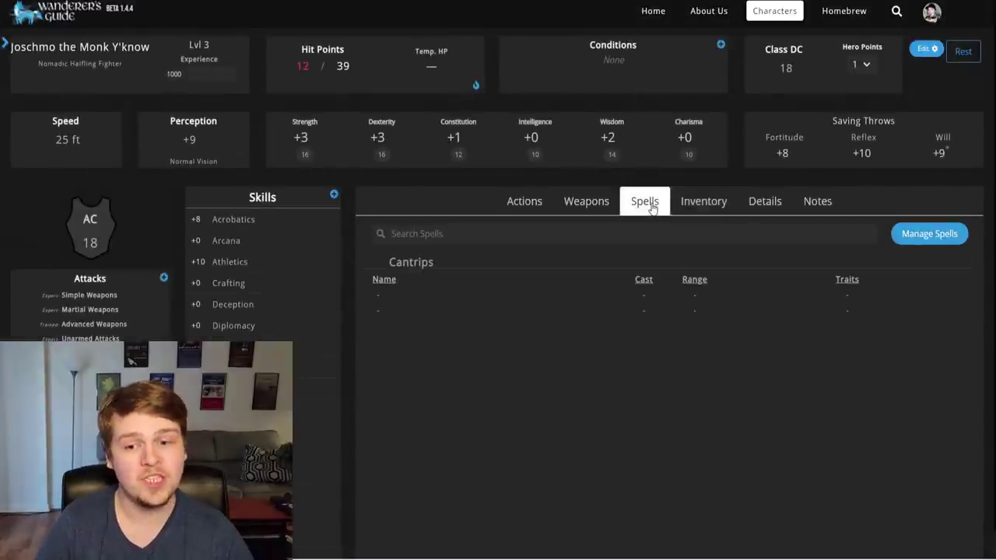
{"action": "left_click", "coordinate": [901, 234]}
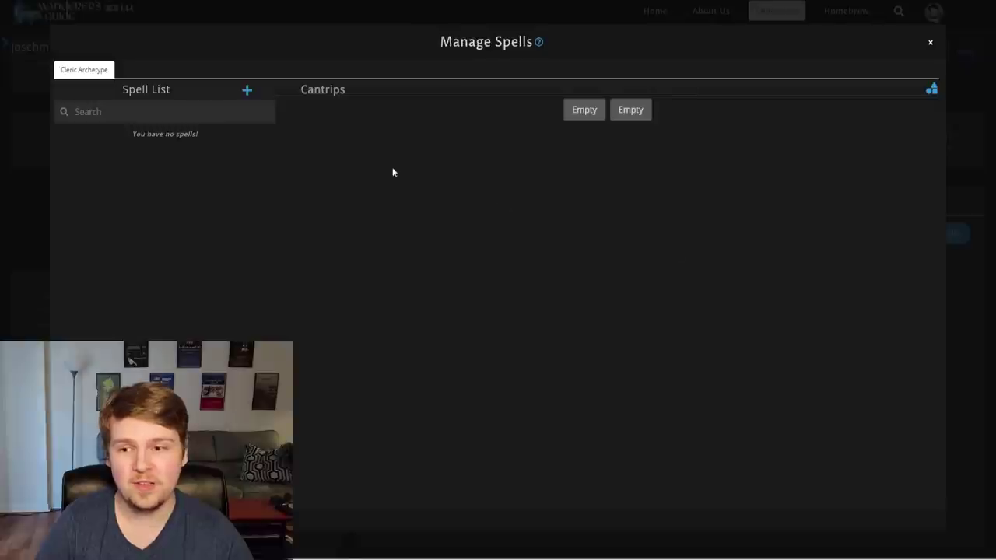
{"action": "left_click", "coordinate": [247, 92]}
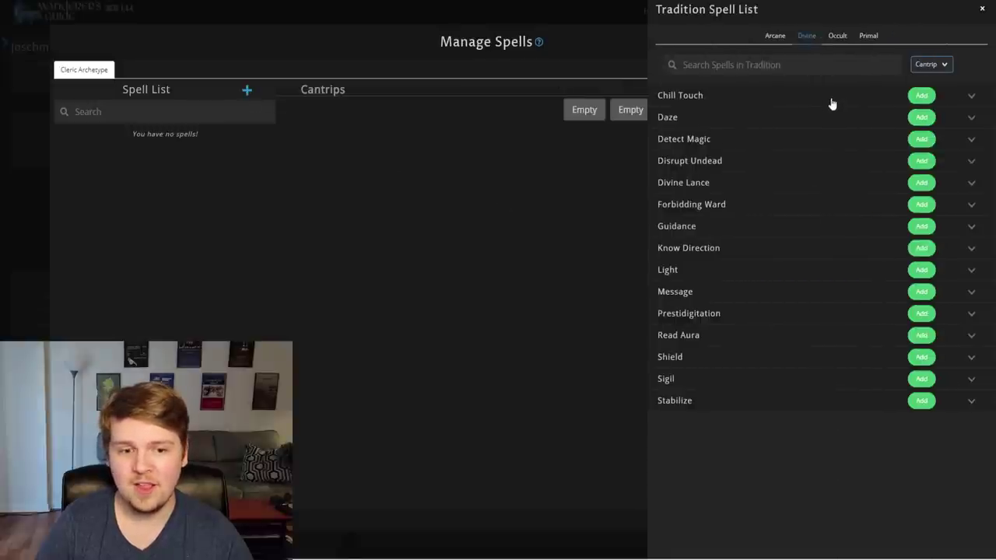
{"action": "left_click", "coordinate": [837, 36]}
{"action": "left_click", "coordinate": [777, 37]}
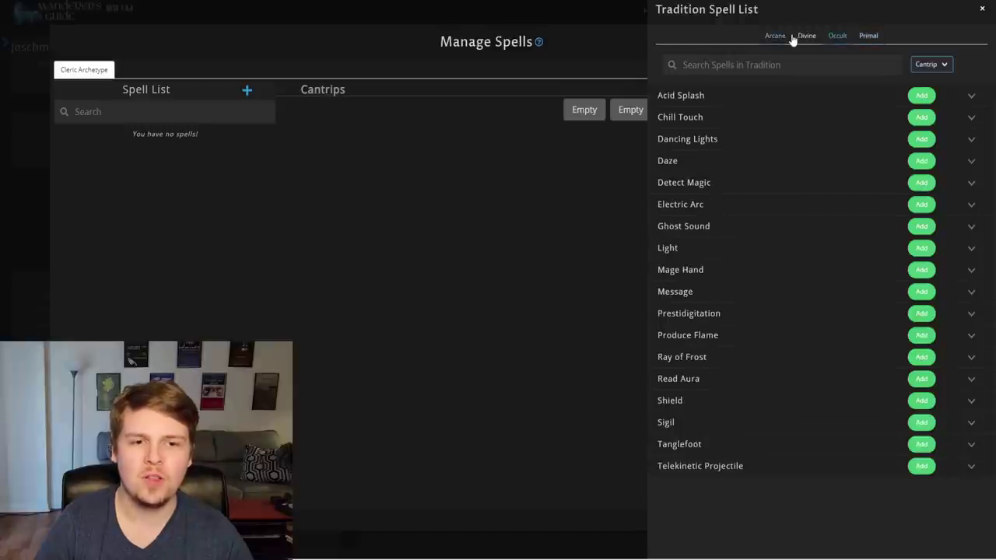
{"action": "left_click", "coordinate": [806, 37]}
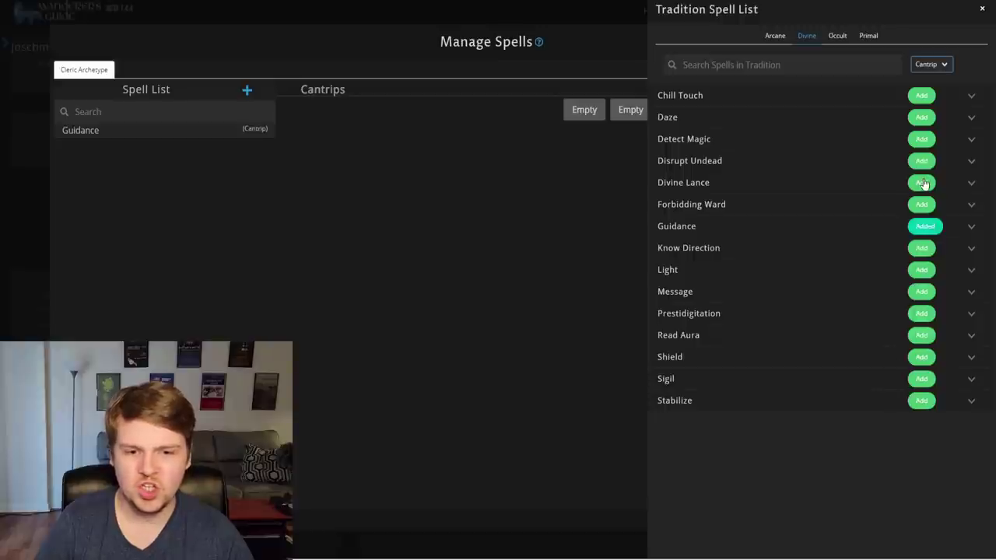
{"action": "key", "text": "Escape"}
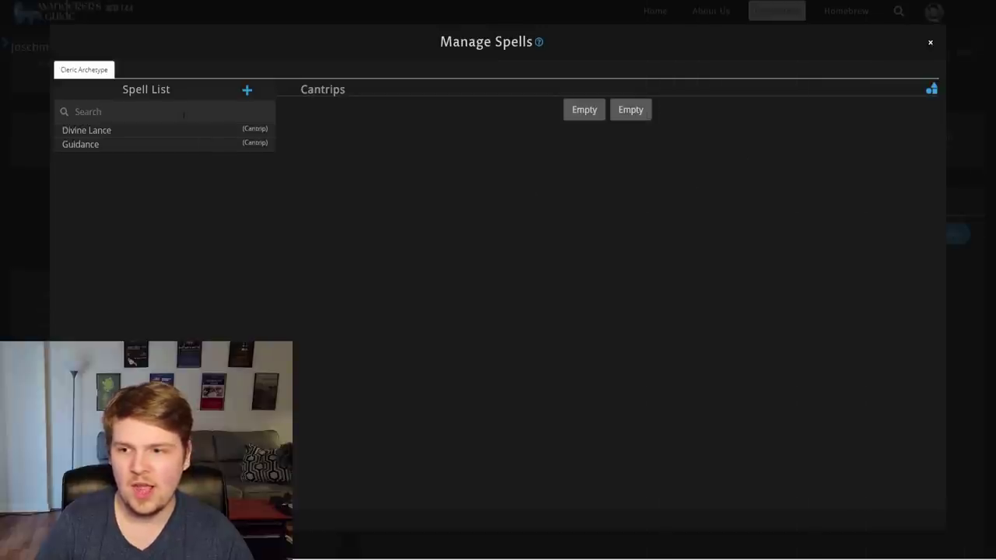
Step: Place Divine Lance and Guidance in the two empty cantrip slots and close the spell manager
{"action": "left_click", "coordinate": [593, 111]}
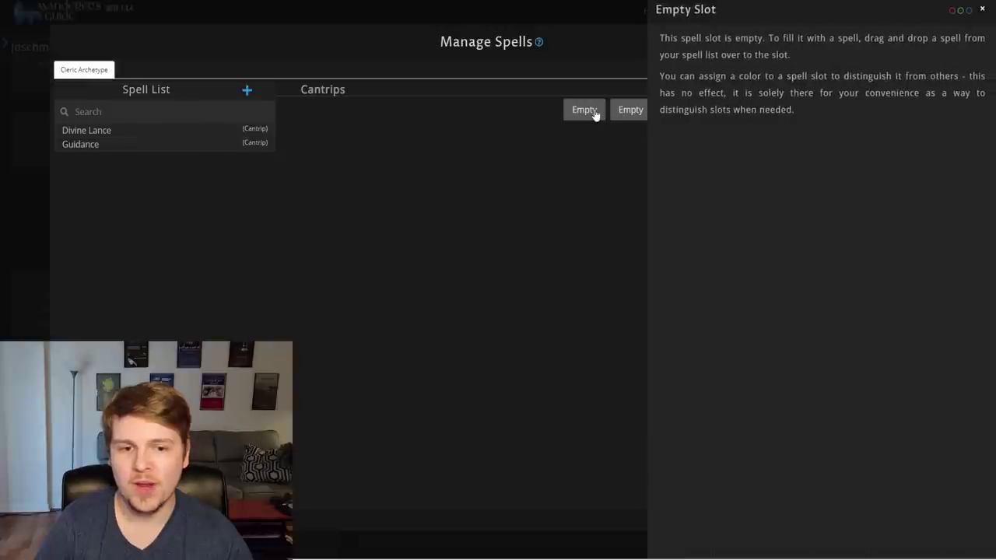
{"action": "left_click", "coordinate": [532, 187]}
{"action": "left_click_drag", "start_coordinate": [148, 133], "coordinate": [591, 110]}
{"action": "left_click_drag", "start_coordinate": [147, 144], "coordinate": [653, 113]}
{"action": "left_click", "coordinate": [590, 112]}
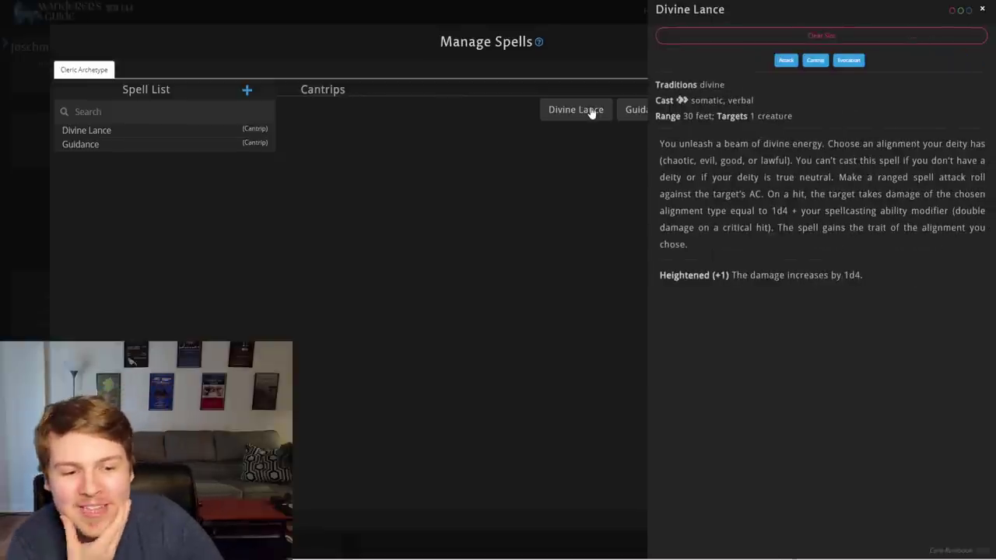
{"action": "left_click", "coordinate": [567, 273]}
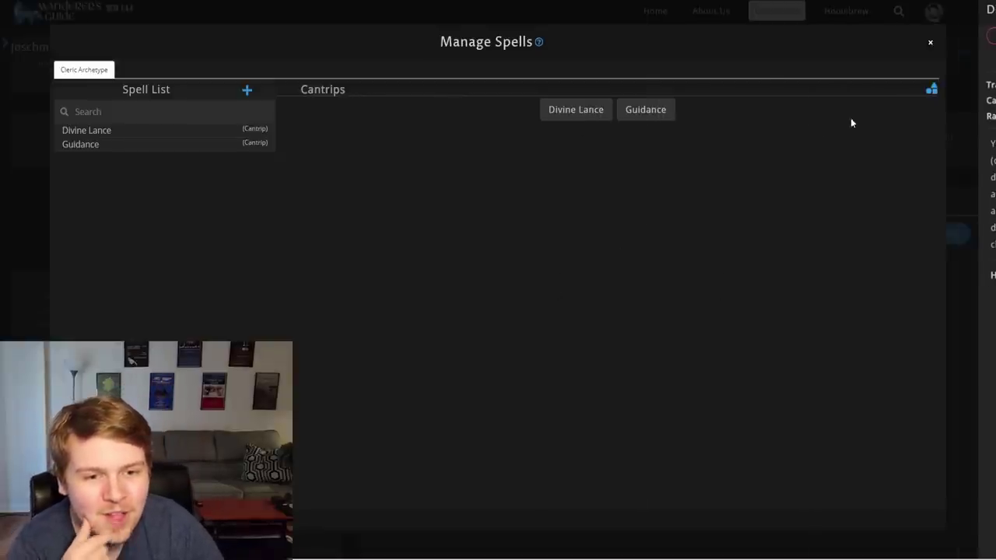
{"action": "left_click", "coordinate": [929, 45]}
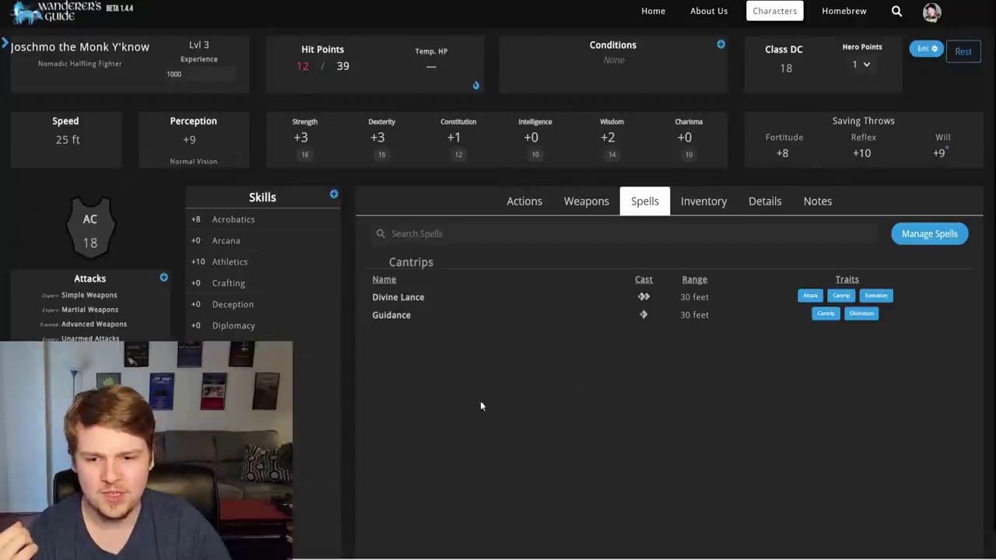
Step: Review the Divine Lance cantrip's attack, DC, range and casting details on the character sheet
{"action": "left_click", "coordinate": [448, 296]}
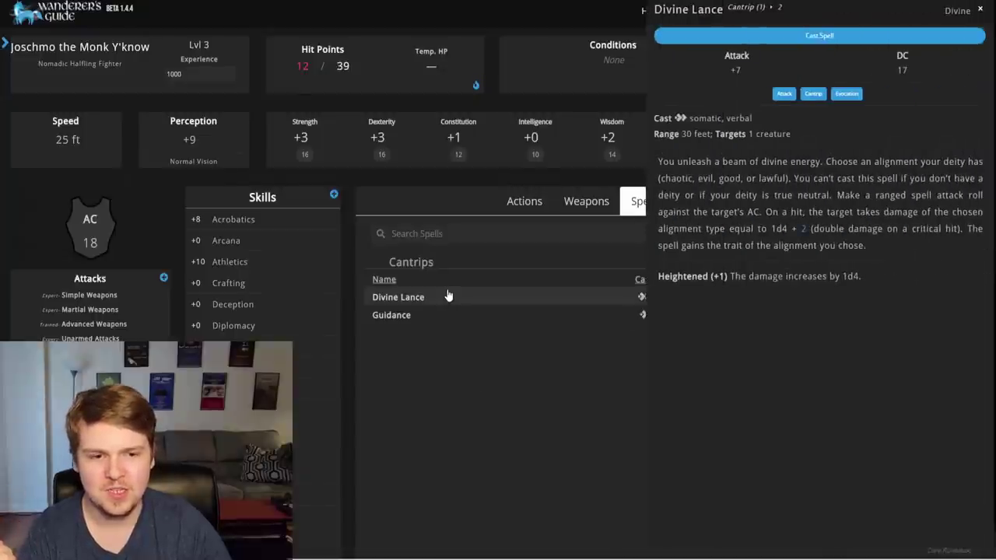
{"action": "left_click", "coordinate": [470, 435]}
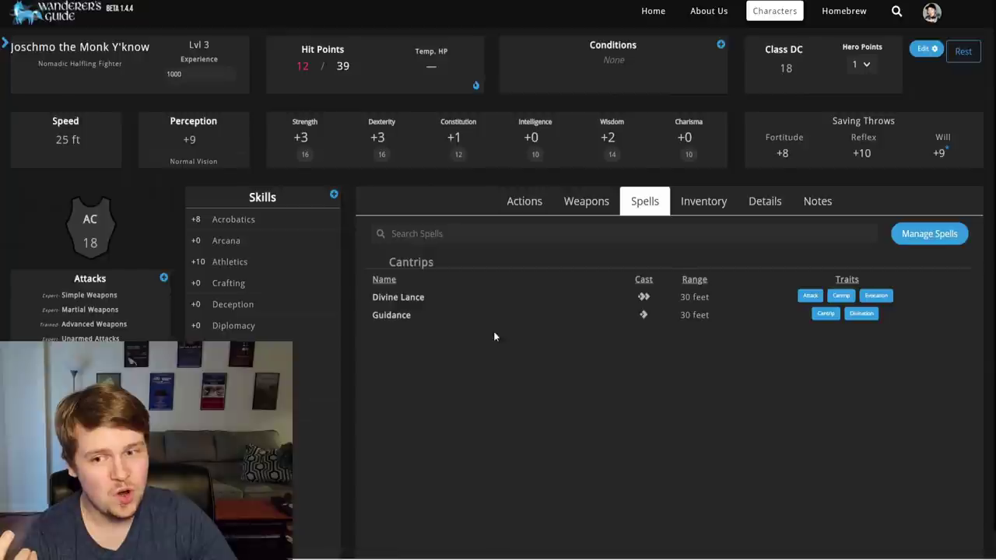
{"action": "left_click", "coordinate": [522, 204]}
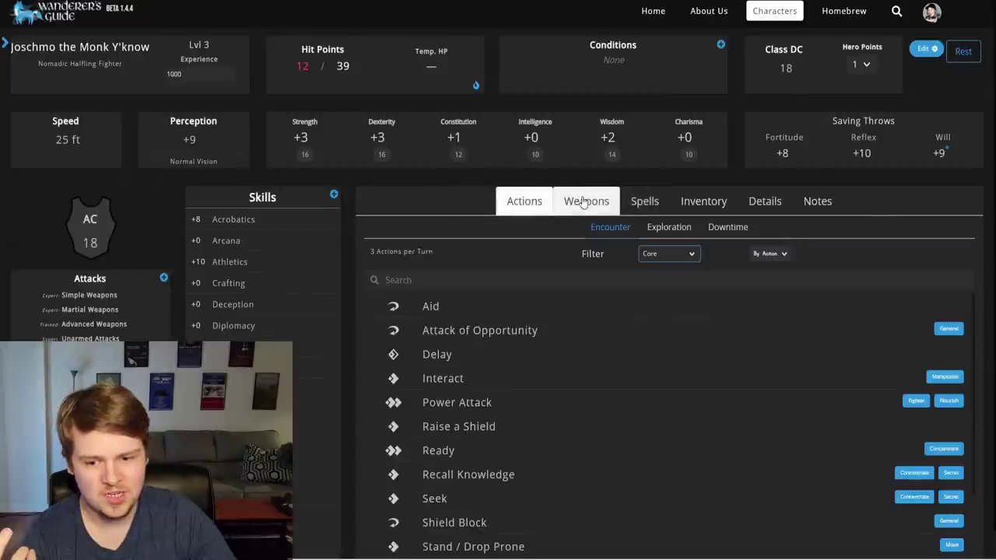
{"action": "left_click", "coordinate": [644, 201]}
{"action": "left_click", "coordinate": [398, 297]}
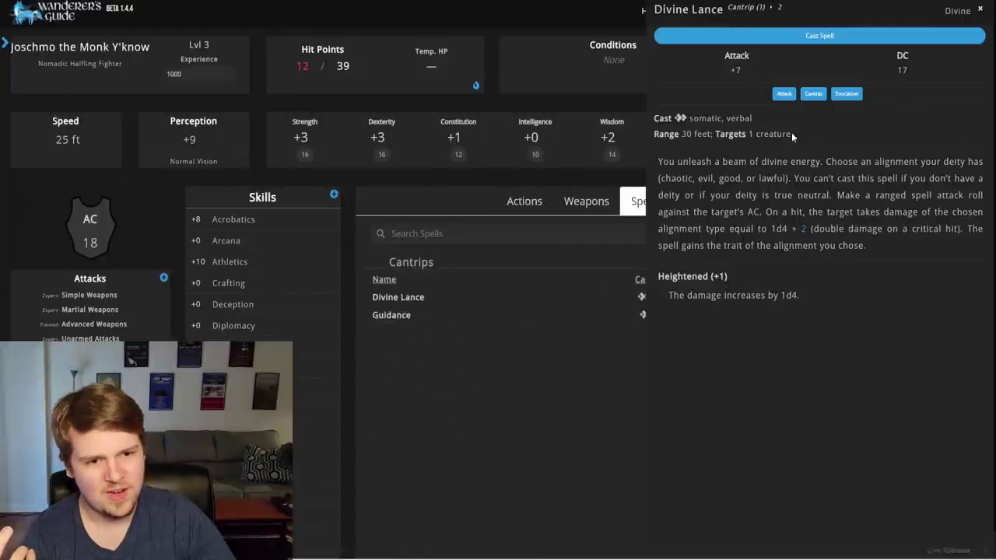
{"action": "left_click", "coordinate": [810, 35]}
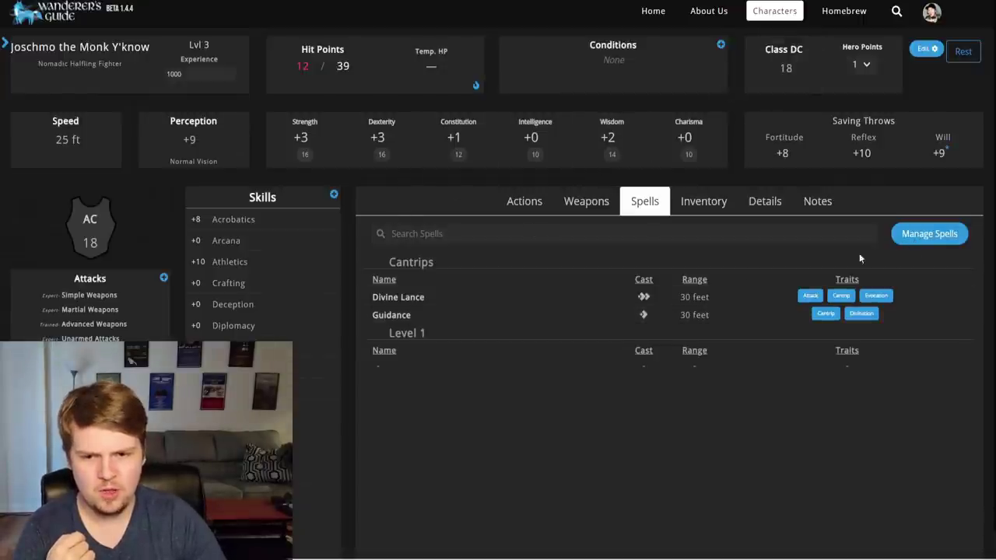
Step: Add an extra cantrip slot to the Cleric Archetype spells
{"action": "left_click", "coordinate": [930, 234]}
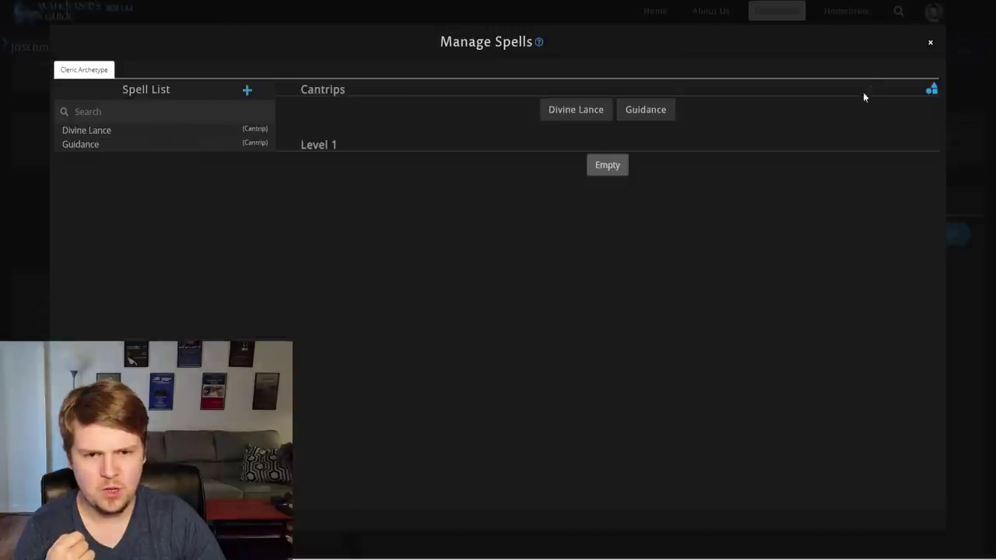
{"action": "left_click", "coordinate": [932, 90]}
{"action": "key", "text": "Escape"}
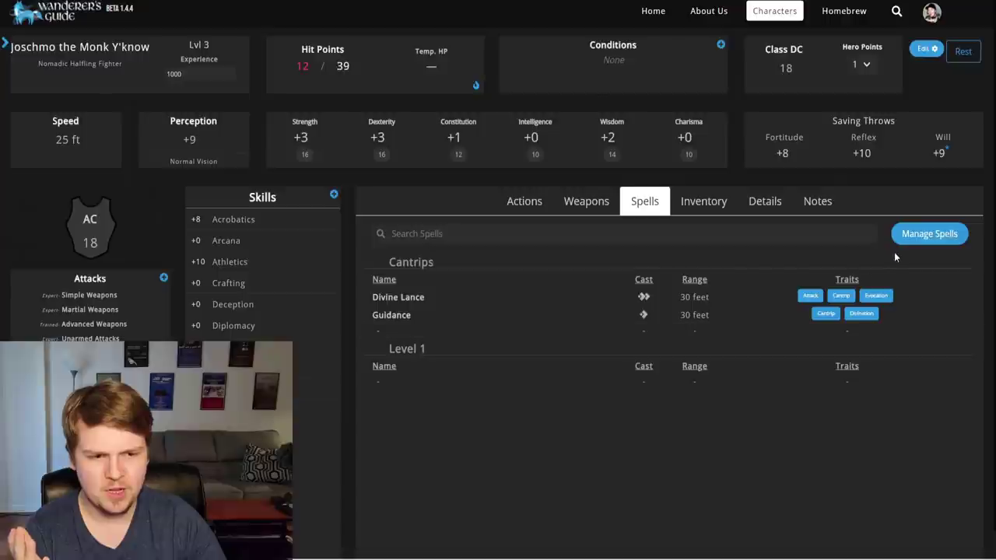
Step: Remove the empty level 1 spell slot and the empty extra cantrip slot
{"action": "left_click", "coordinate": [906, 236]}
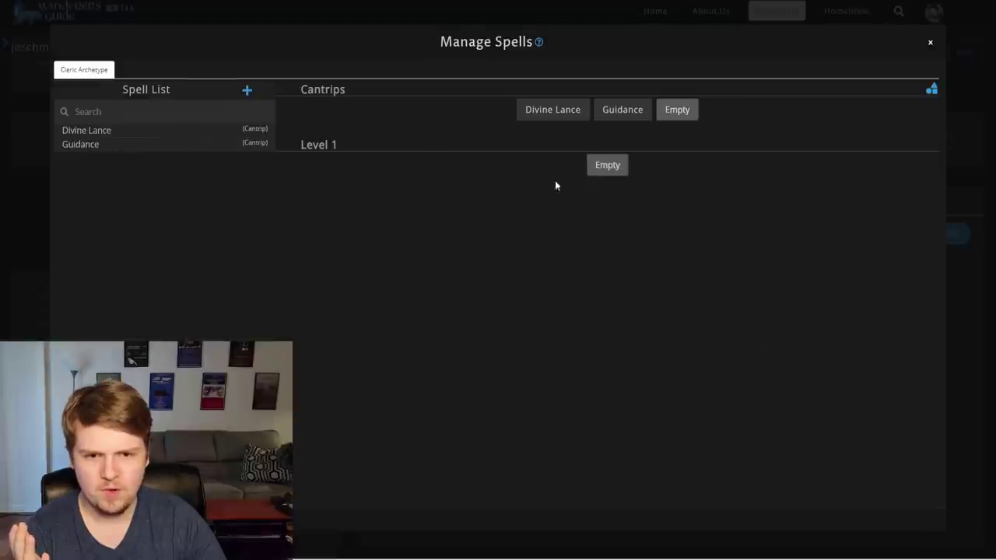
{"action": "left_click", "coordinate": [617, 165]}
{"action": "left_click", "coordinate": [840, 145]}
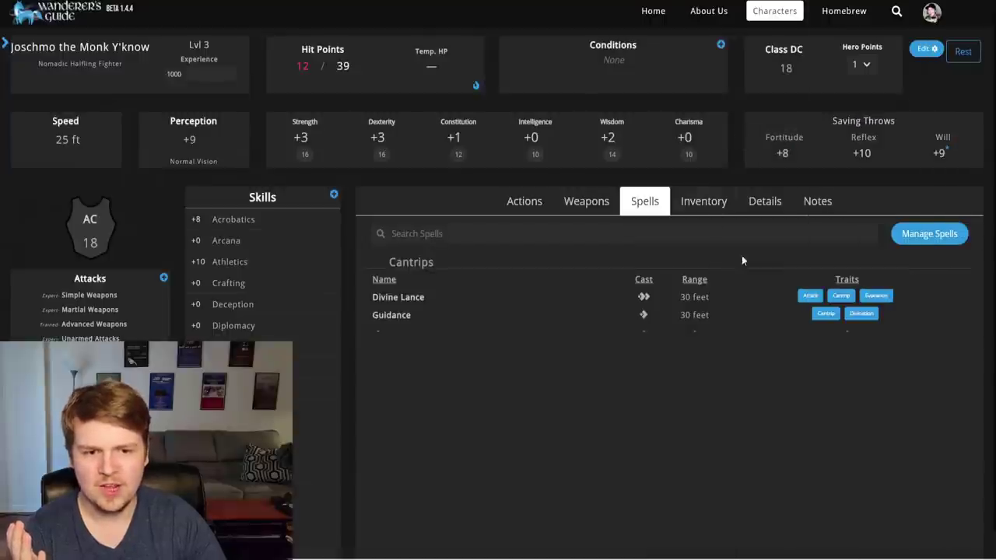
{"action": "left_click", "coordinate": [908, 235]}
{"action": "left_click", "coordinate": [687, 113]}
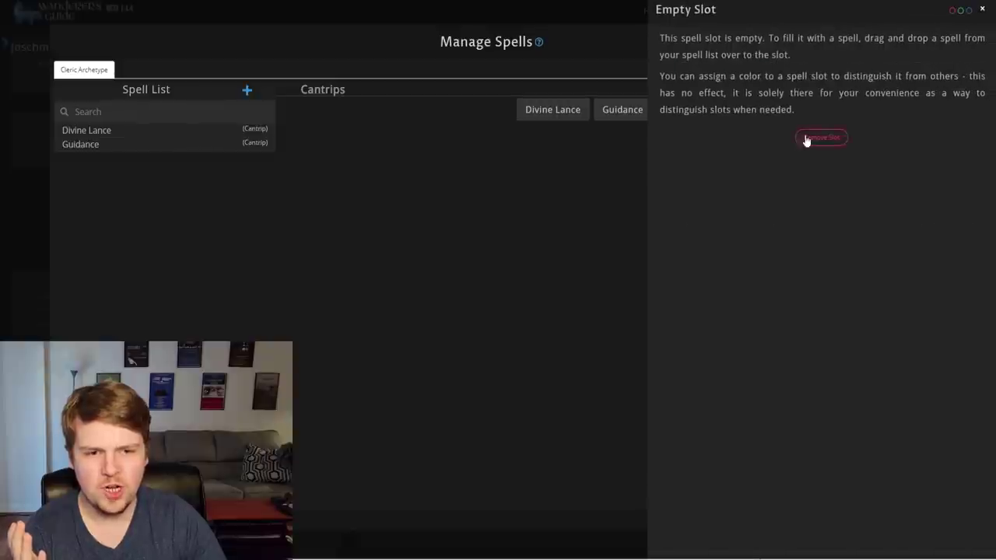
{"action": "left_click", "coordinate": [813, 138]}
Step: Add a level 3 spell slot to the Cleric Archetype spells
{"action": "left_click", "coordinate": [922, 233]}
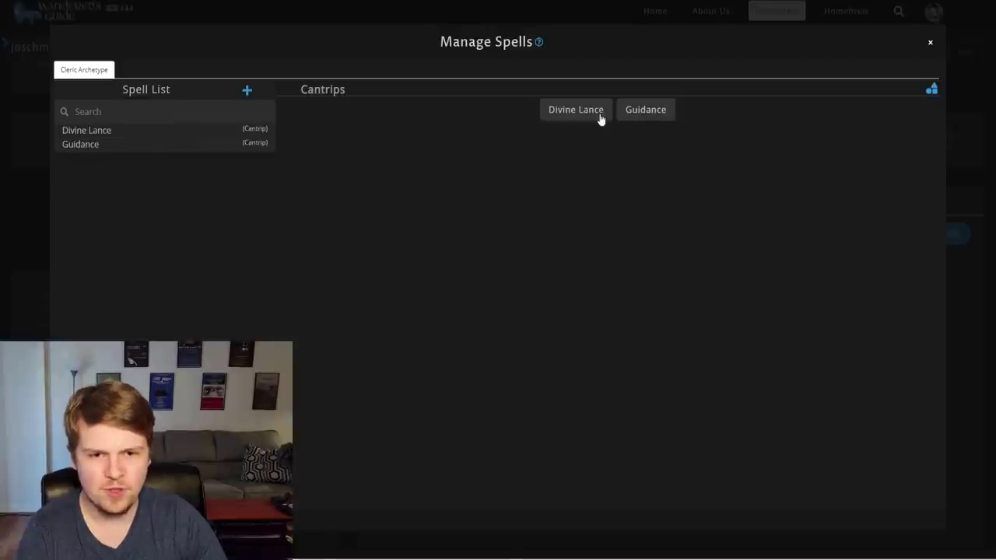
{"action": "left_click", "coordinate": [931, 91]}
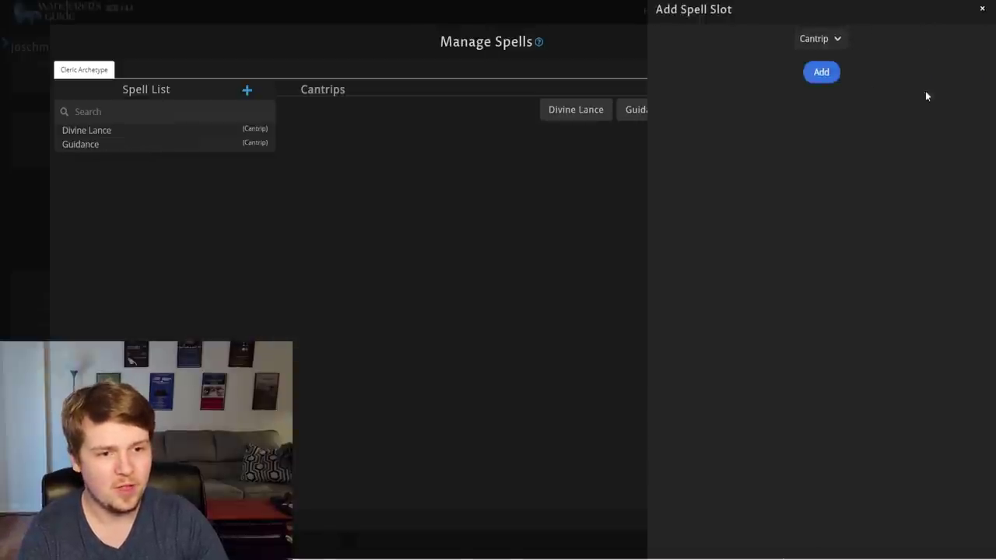
{"action": "left_click", "coordinate": [835, 38]}
{"action": "left_click", "coordinate": [838, 93]}
{"action": "left_click", "coordinate": [829, 79]}
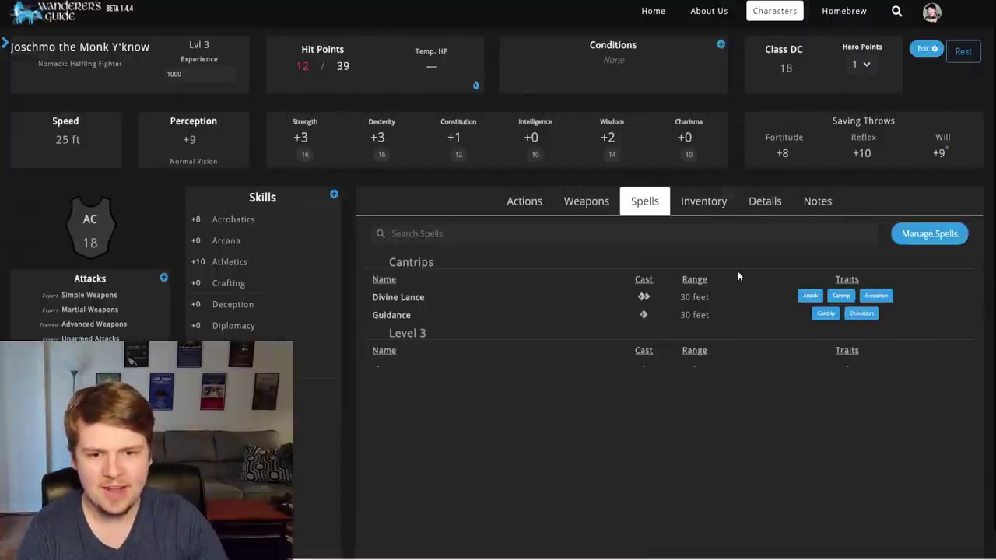
Step: Add the 1st-level divine spell Heal to the spell list and place it in the level 3 slot
{"action": "left_click", "coordinate": [929, 234]}
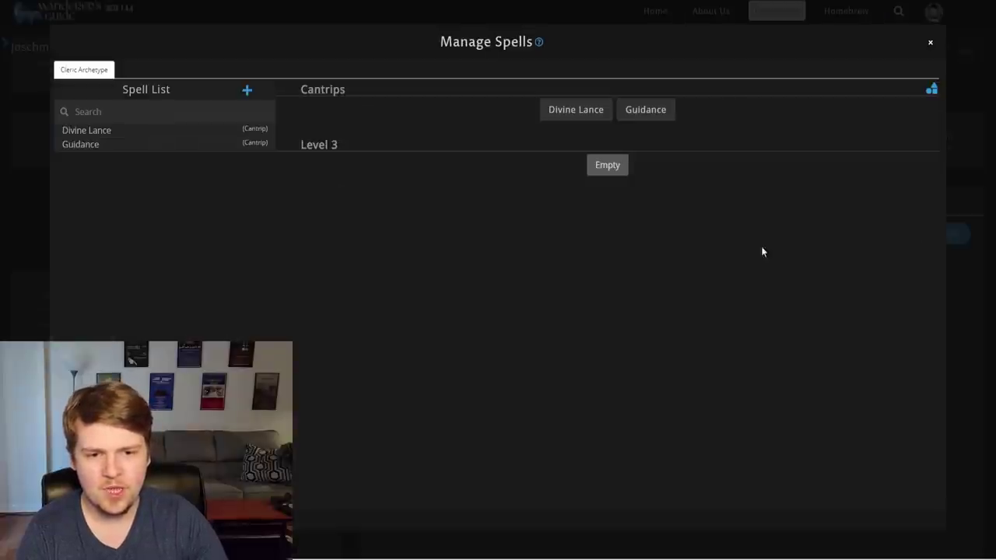
{"action": "left_click", "coordinate": [246, 91]}
{"action": "left_click", "coordinate": [930, 65]}
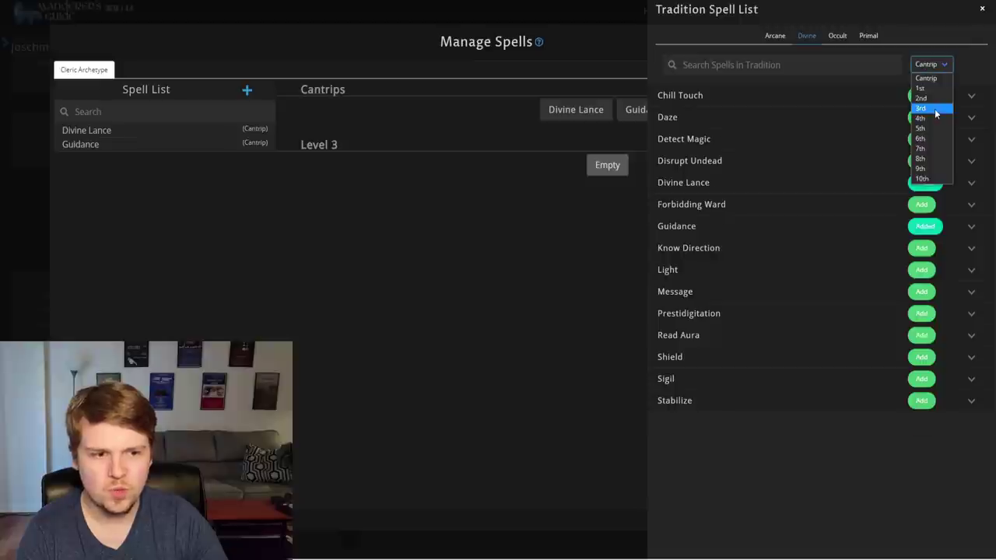
{"action": "left_click", "coordinate": [925, 108]}
{"action": "left_click", "coordinate": [938, 67]}
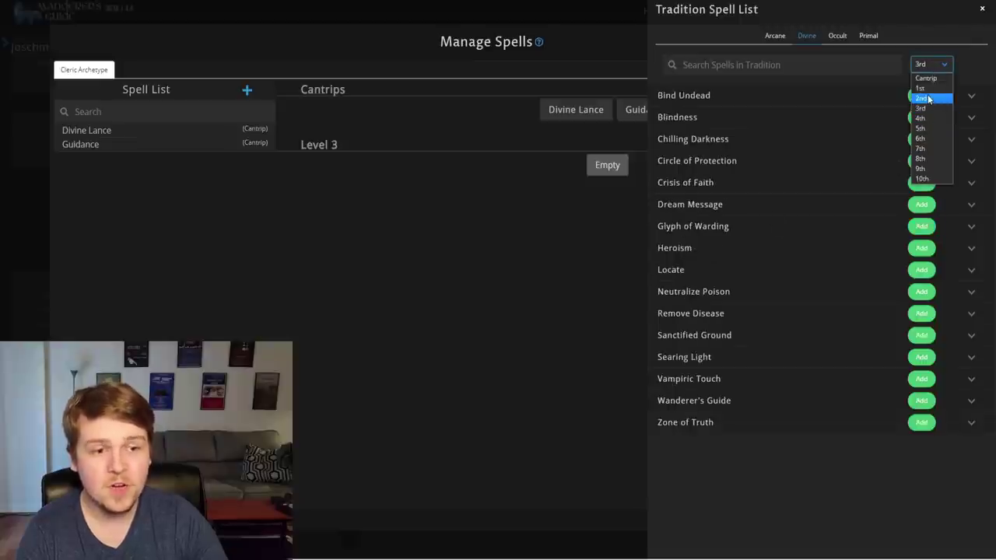
{"action": "left_click", "coordinate": [925, 88]}
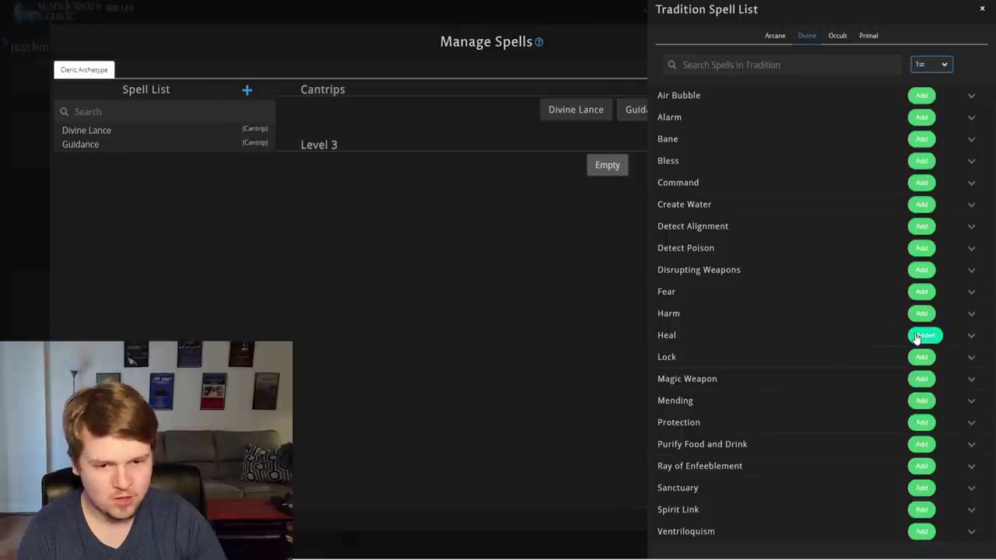
{"action": "left_click", "coordinate": [306, 304]}
{"action": "mouse_move", "coordinate": [122, 157]}
{"action": "left_mouse_down"}
{"action": "mouse_move", "coordinate": [242, 140]}
{"action": "mouse_move", "coordinate": [628, 170]}
{"action": "mouse_move", "coordinate": [614, 171]}
{"action": "left_mouse_up"}
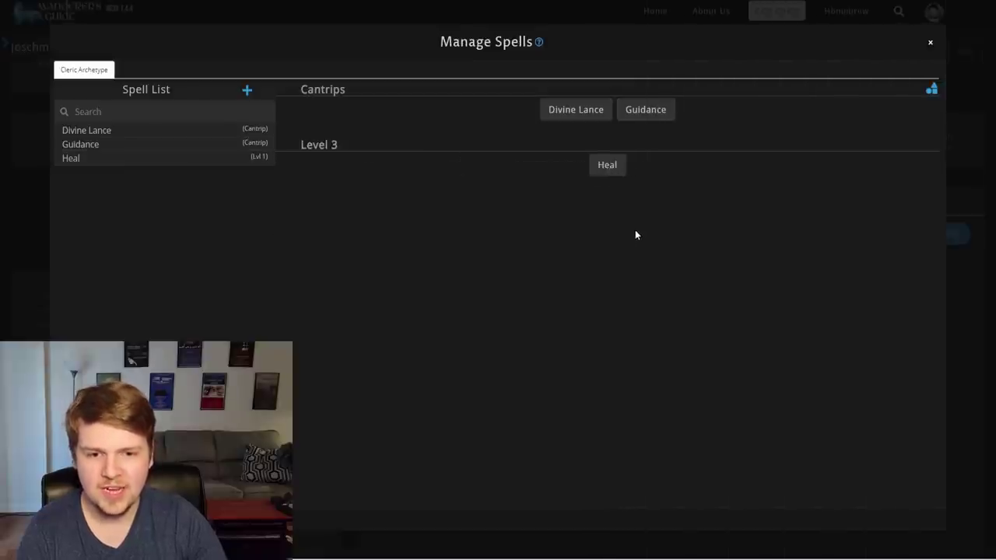
{"action": "left_click", "coordinate": [928, 45]}
Step: Review the heightening details of Heal and Divine Lance, checking Divine Lance again with the character at level 5
{"action": "left_click", "coordinate": [430, 368]}
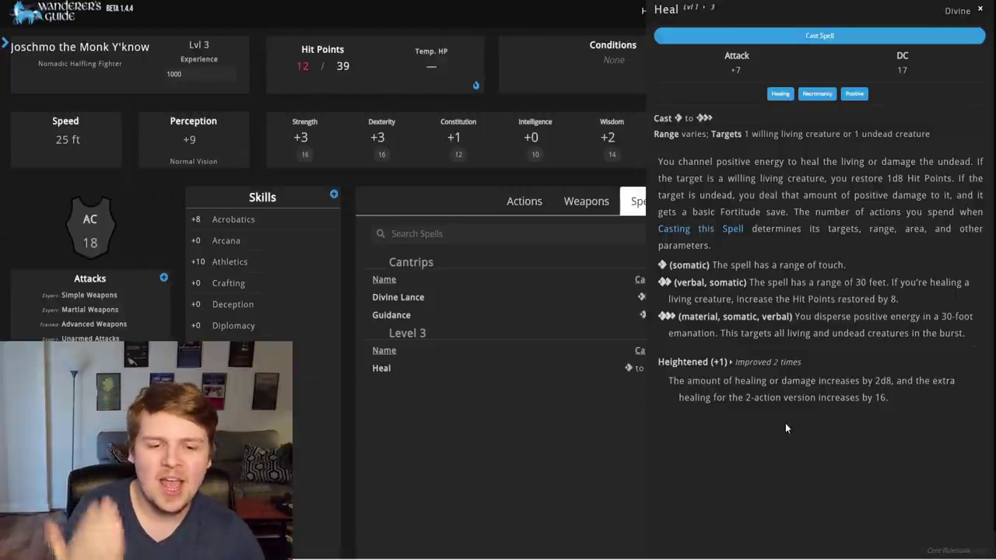
{"action": "left_click", "coordinate": [535, 418]}
{"action": "left_click", "coordinate": [400, 297]}
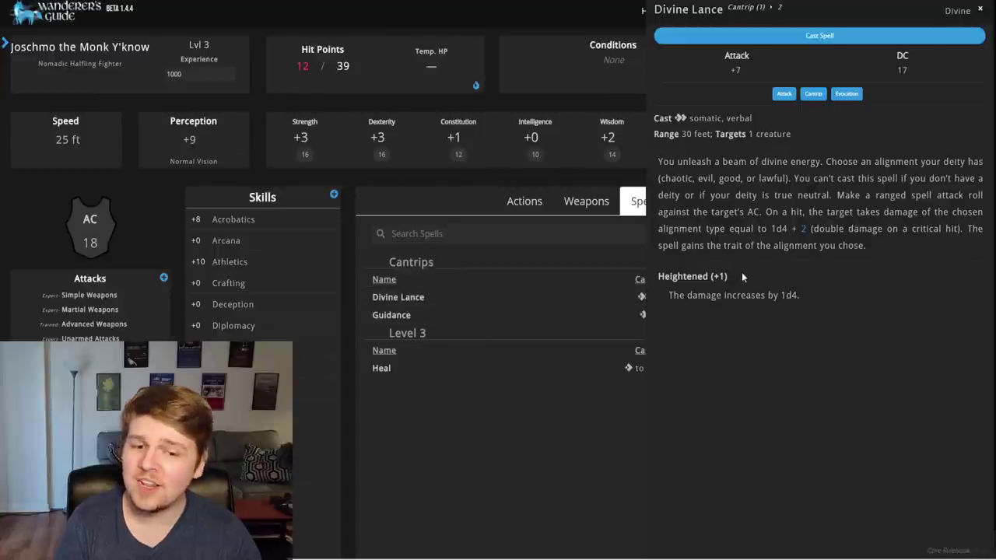
{"action": "left_click", "coordinate": [549, 444]}
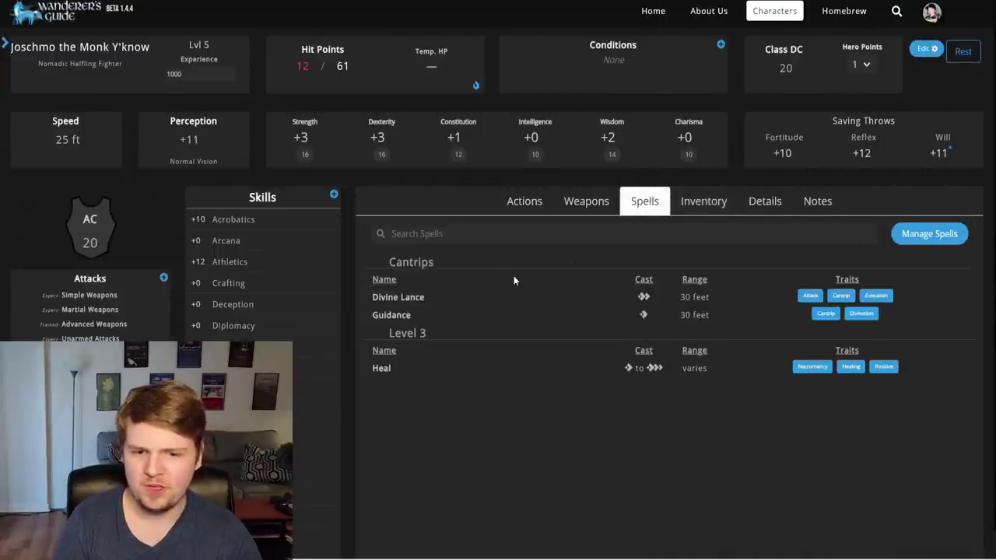
{"action": "left_click", "coordinate": [474, 298]}
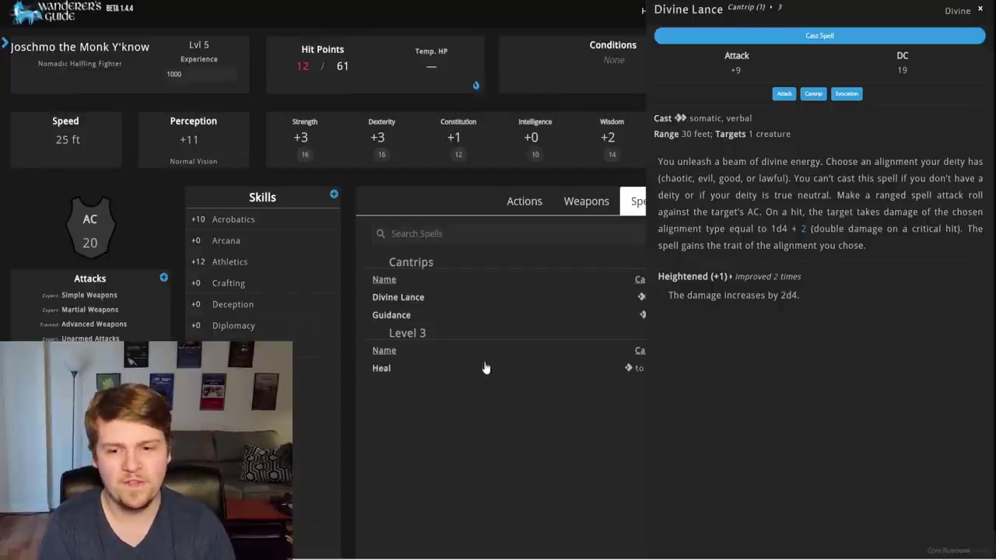
{"action": "left_click", "coordinate": [526, 417]}
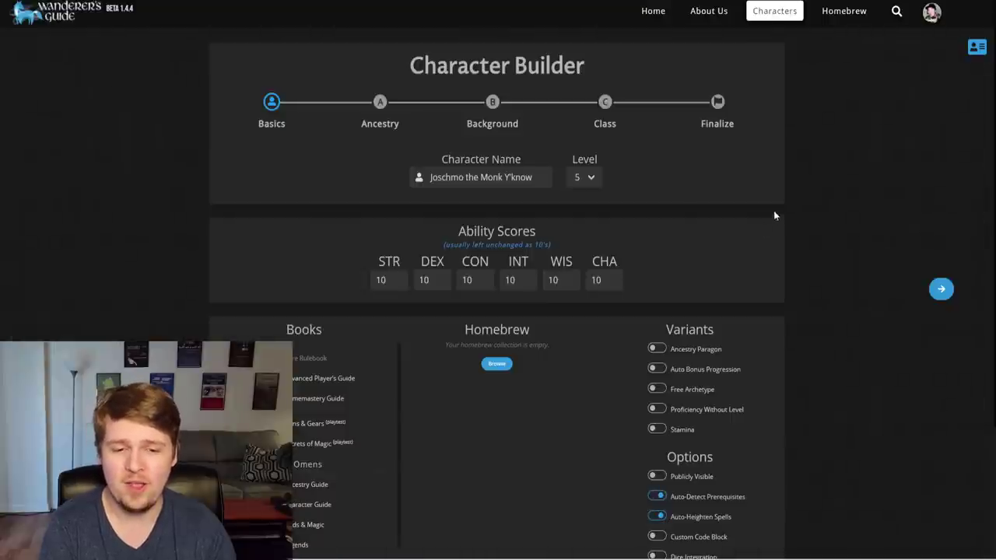
Step: Set the character's level to 1 and return to the character sheet
{"action": "left_click", "coordinate": [594, 179]}
{"action": "left_click", "coordinate": [576, 195]}
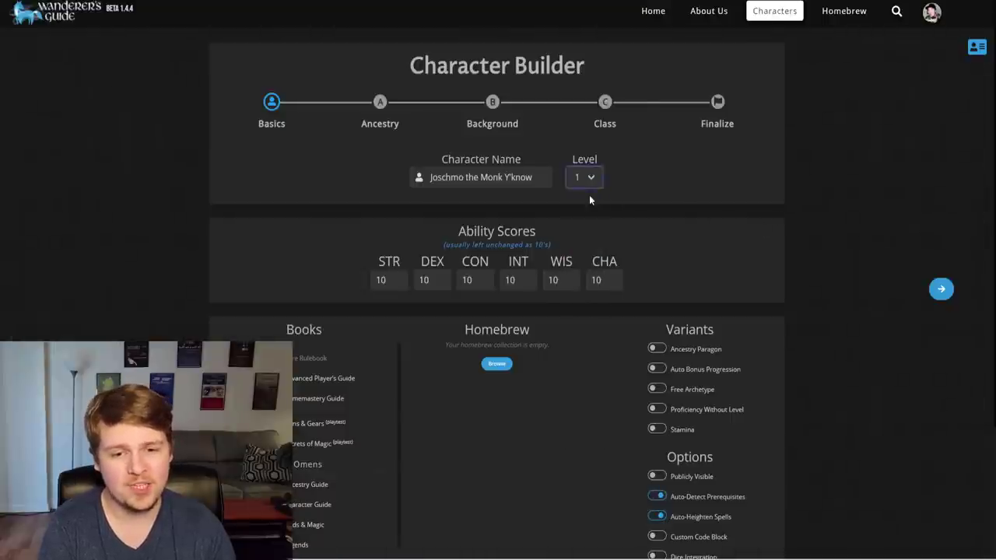
{"action": "left_click", "coordinate": [977, 48]}
Step: Add a cantrip slot to the Cleric Archetype spells and fill it with Divine Lance
{"action": "left_click", "coordinate": [904, 237]}
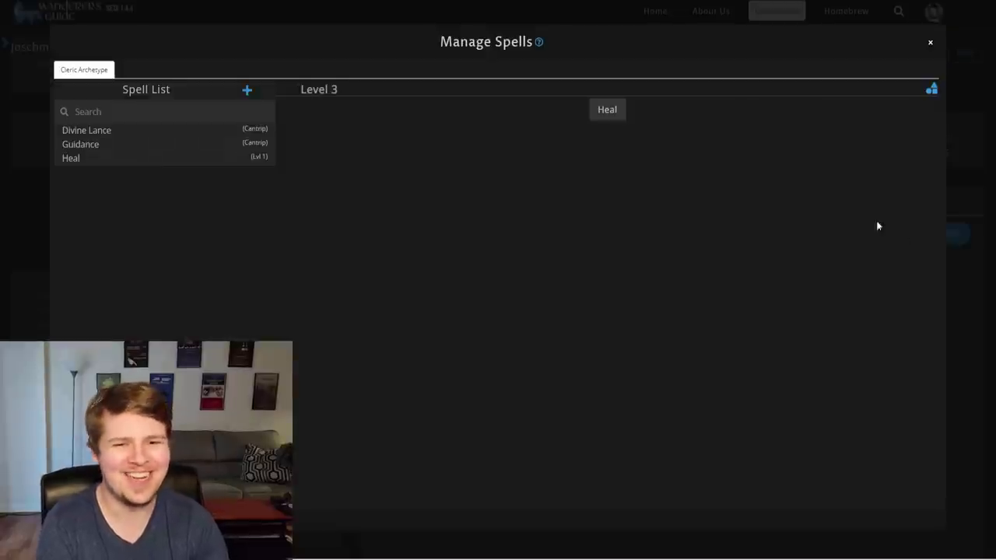
{"action": "left_click", "coordinate": [931, 90]}
{"action": "key", "text": "Escape"}
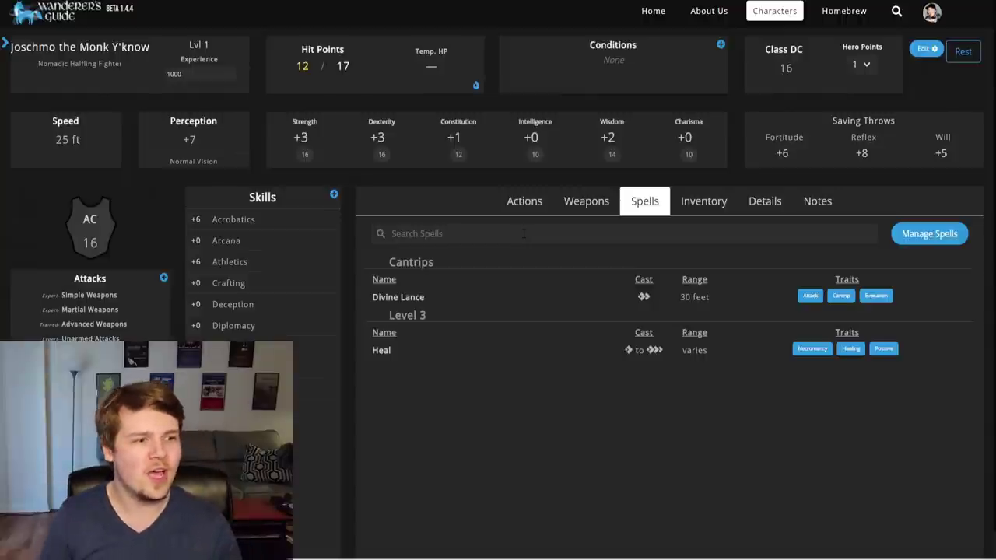
Step: Review the details of Divine Lance and Heal with the character at level 1
{"action": "left_click", "coordinate": [422, 298]}
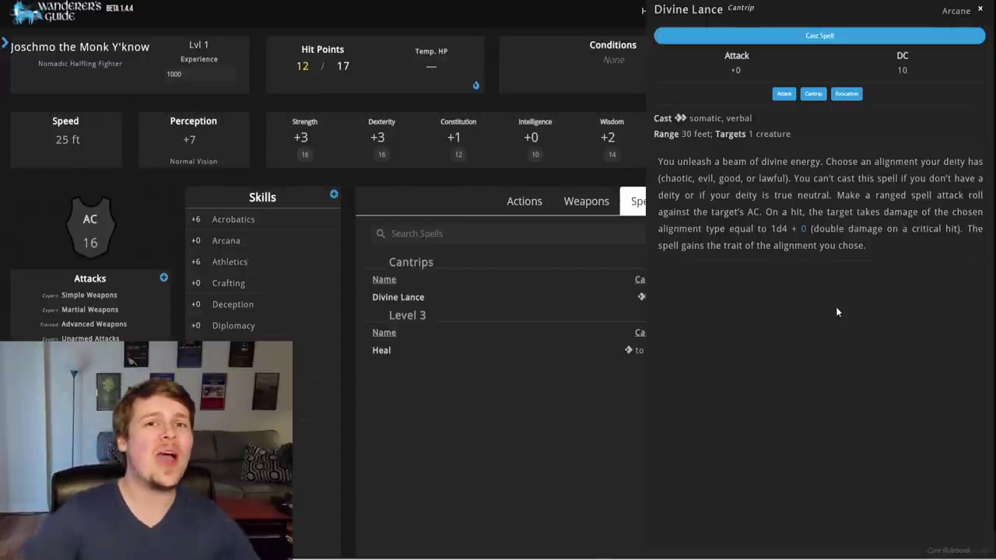
{"action": "left_click", "coordinate": [405, 348]}
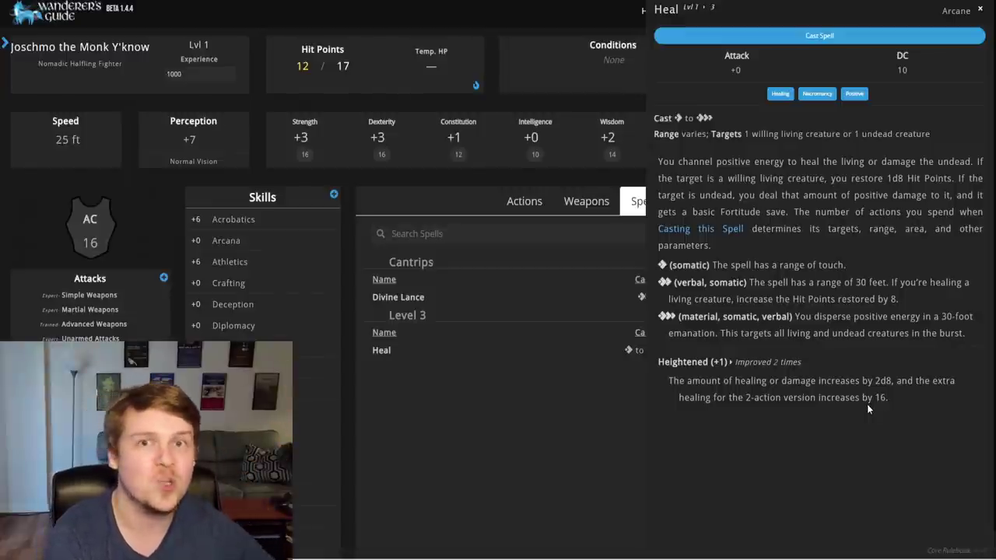
{"action": "left_click", "coordinate": [530, 381]}
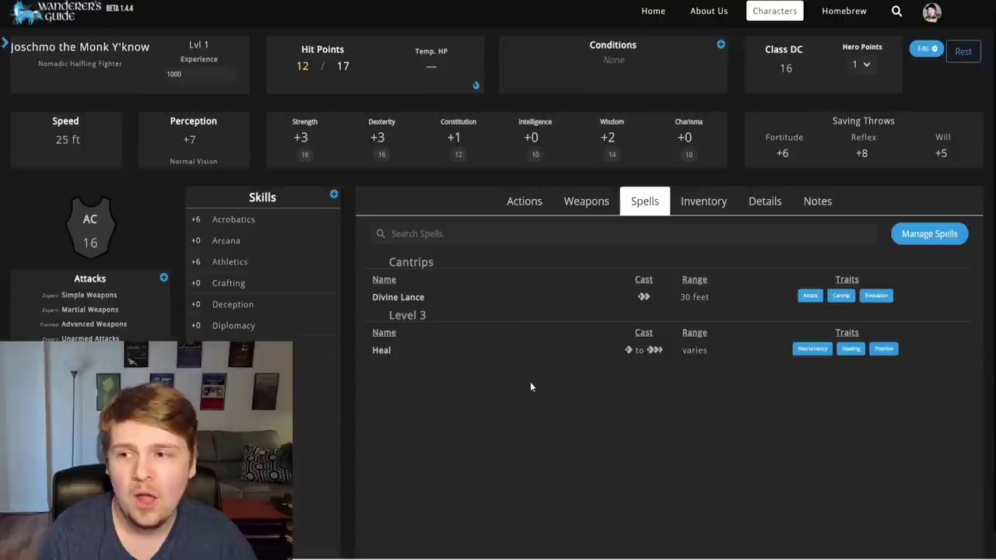